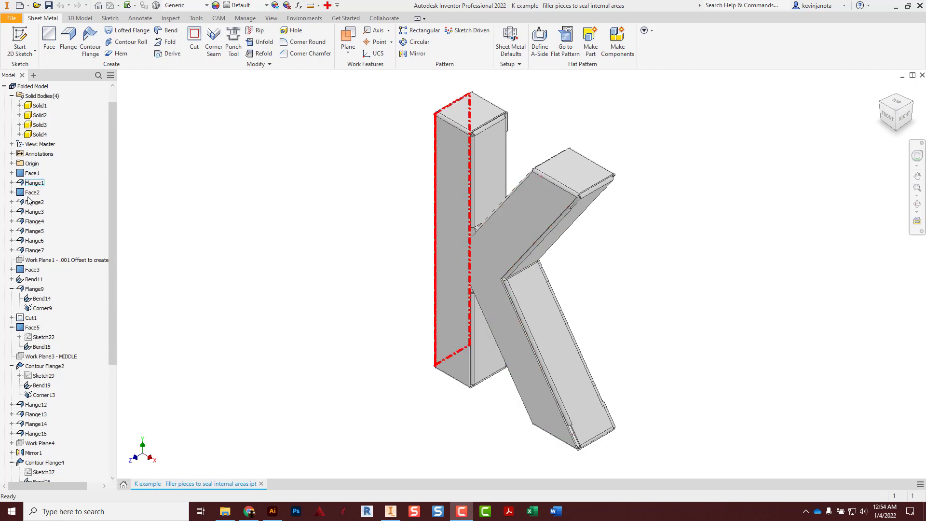
Step: Reveal the sketch beneath the first face feature, then switch to Illustrator and compare the two block-letter alphabets before returning to Inventor
{"action": "left_click", "coordinate": [12, 173]}
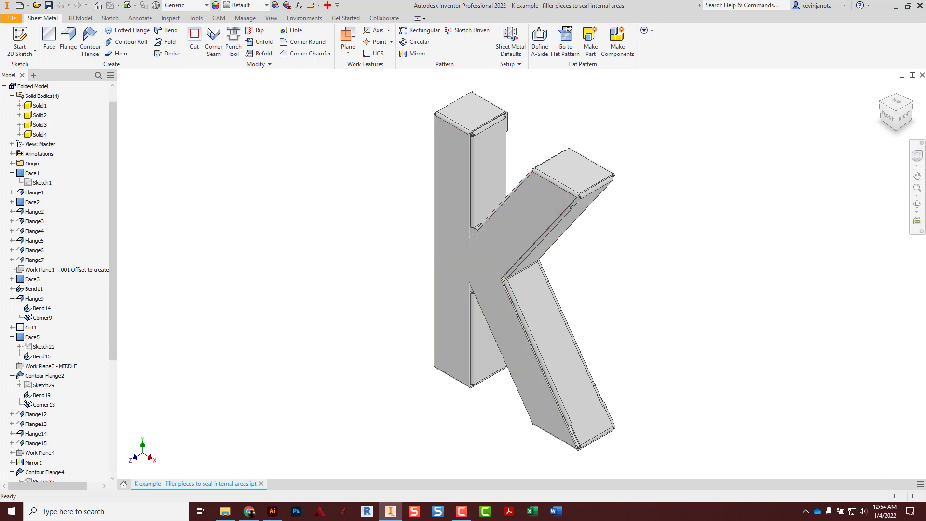
{"action": "key", "text": "alt+Tab"}
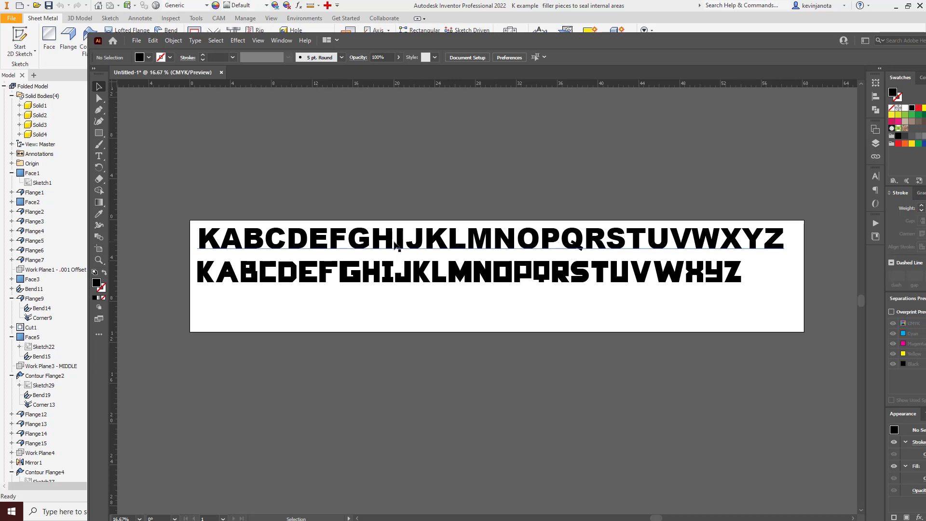
{"action": "left_click_drag", "start_coordinate": [532, 43], "coordinate": [925, 63]}
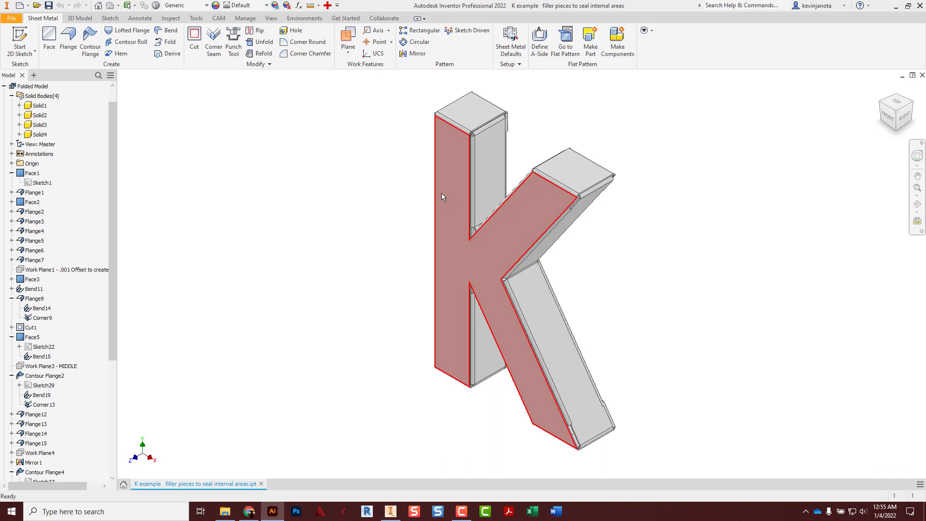
Step: Examine the finished sheet metal K from the front, sides and back, starting with its first solid body
{"action": "left_click", "coordinate": [43, 106]}
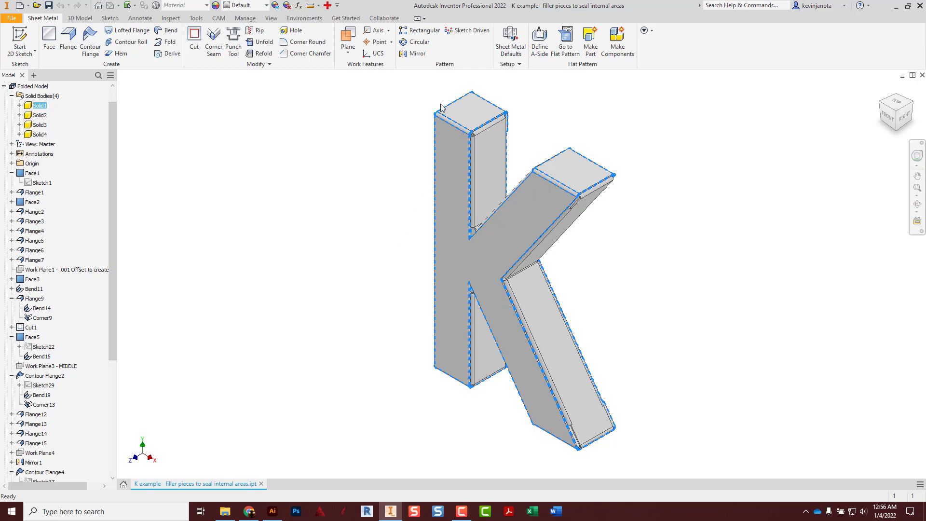
{"action": "middle_click_drag", "start_coordinate": [447, 177], "coordinate": [559, 192], "text": "shift"}
{"action": "left_click", "coordinate": [398, 193]}
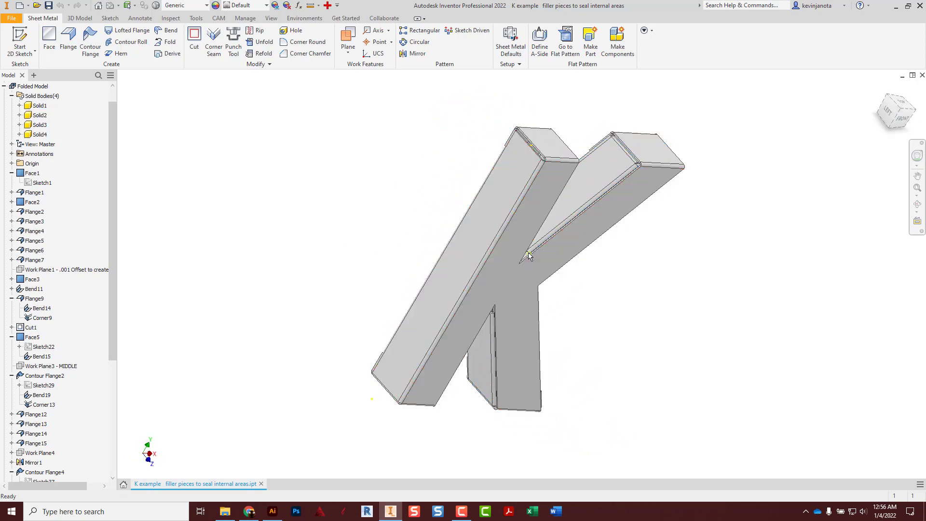
{"action": "middle_click_drag", "start_coordinate": [494, 256], "coordinate": [438, 354], "text": "shift"}
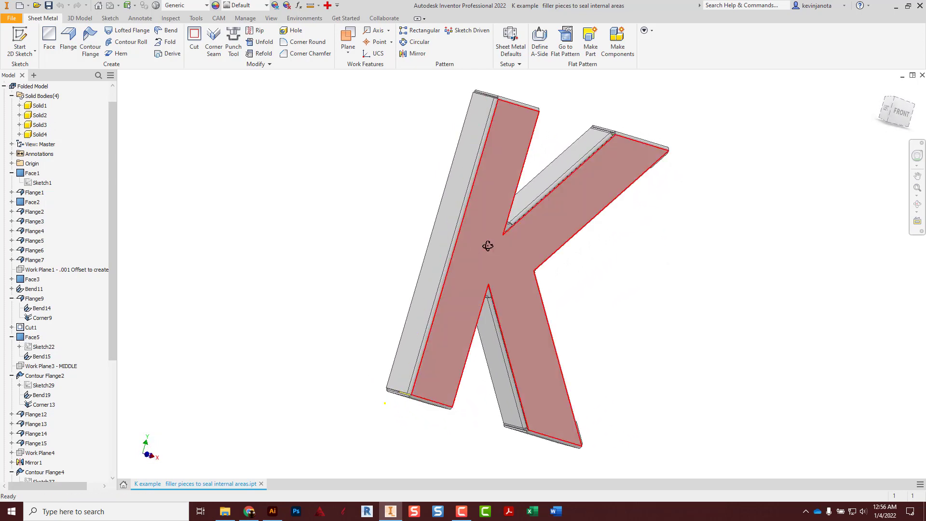
{"action": "middle_click_drag", "start_coordinate": [488, 245], "coordinate": [383, 254], "text": "shift"}
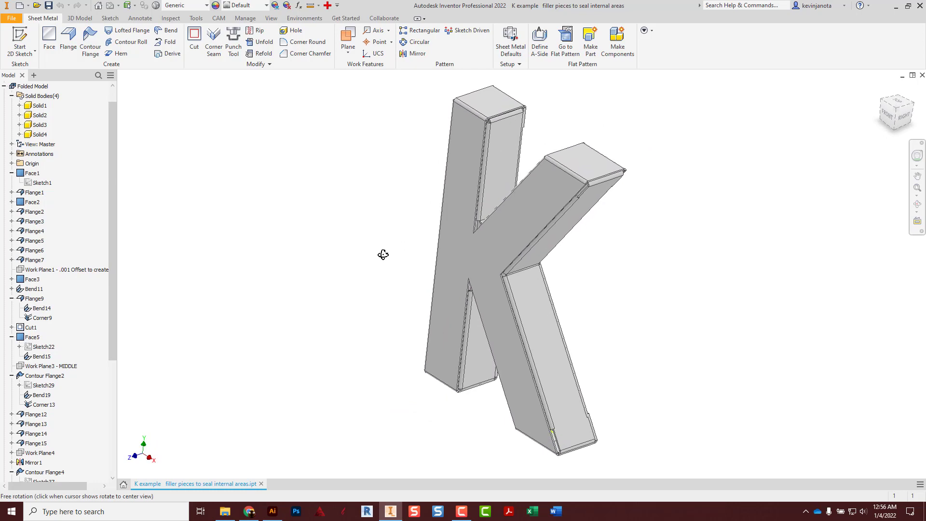
{"action": "middle_click_drag", "start_coordinate": [519, 355], "coordinate": [558, 344], "text": "shift"}
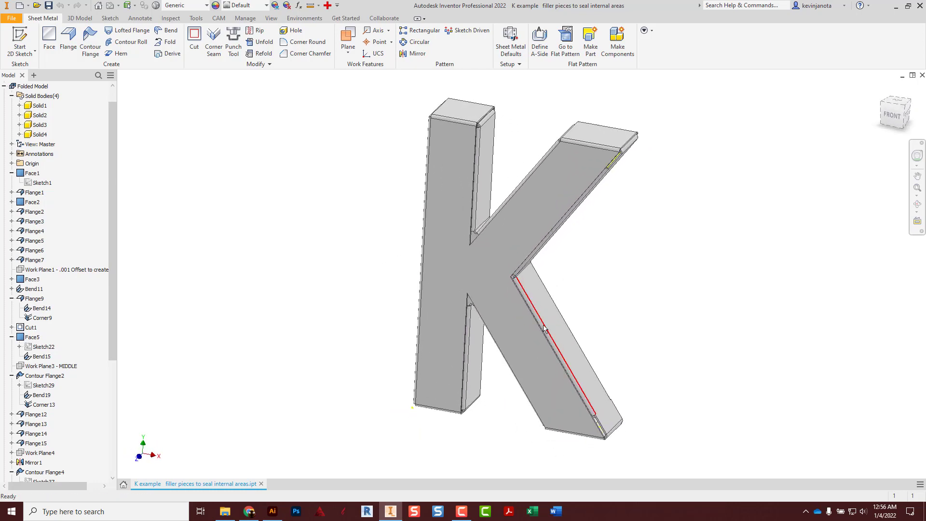
{"action": "middle_click_drag", "start_coordinate": [454, 237], "coordinate": [469, 268], "text": "shift"}
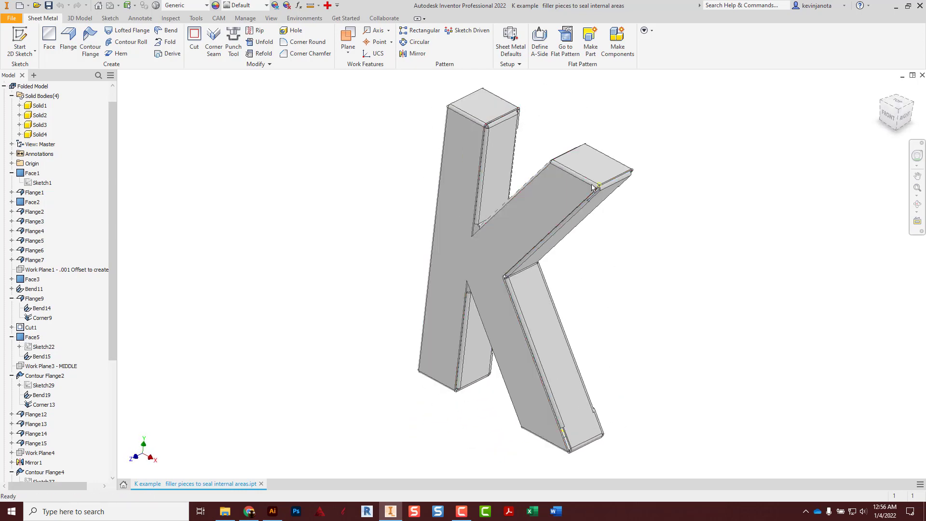
{"action": "middle_click_drag", "start_coordinate": [593, 187], "coordinate": [443, 209], "text": "shift"}
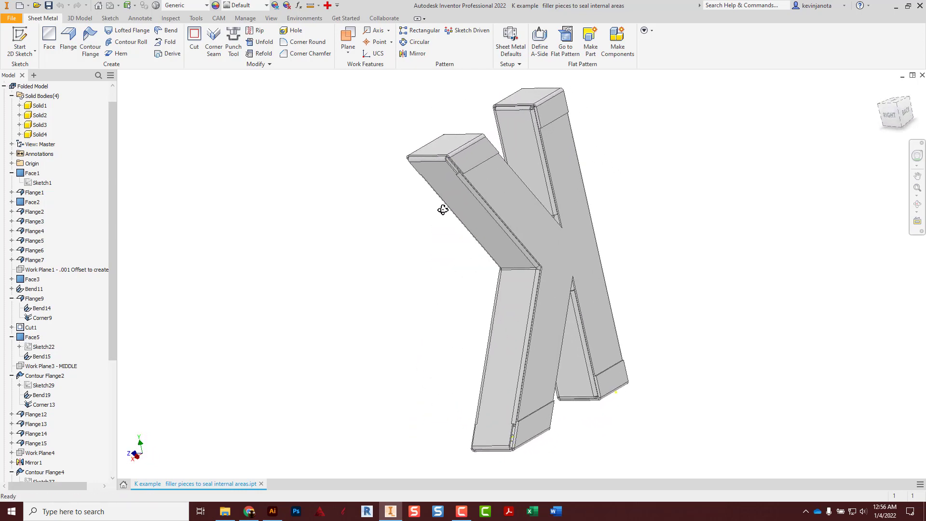
{"action": "middle_click_drag", "start_coordinate": [485, 285], "coordinate": [612, 275], "text": "shift"}
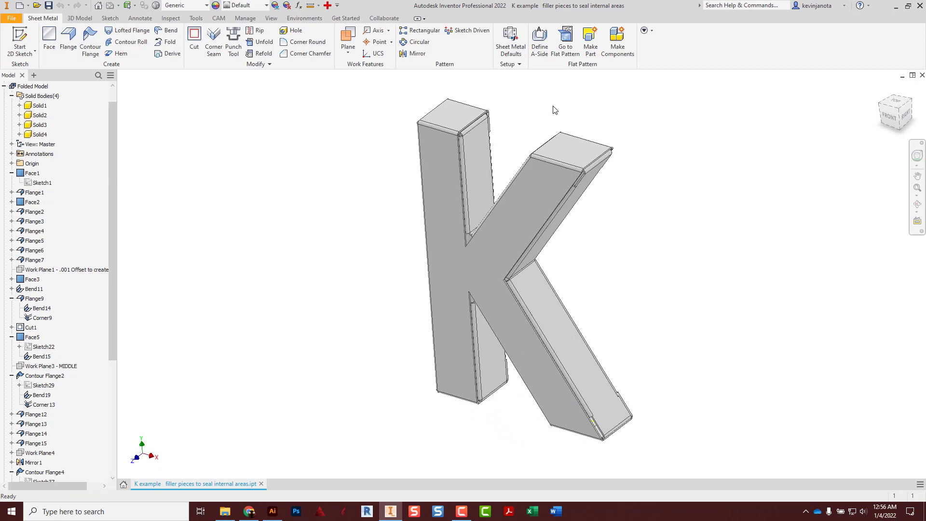
Step: Inspect the flat pattern of the example K and return to its folded part
{"action": "left_click", "coordinate": [554, 49]}
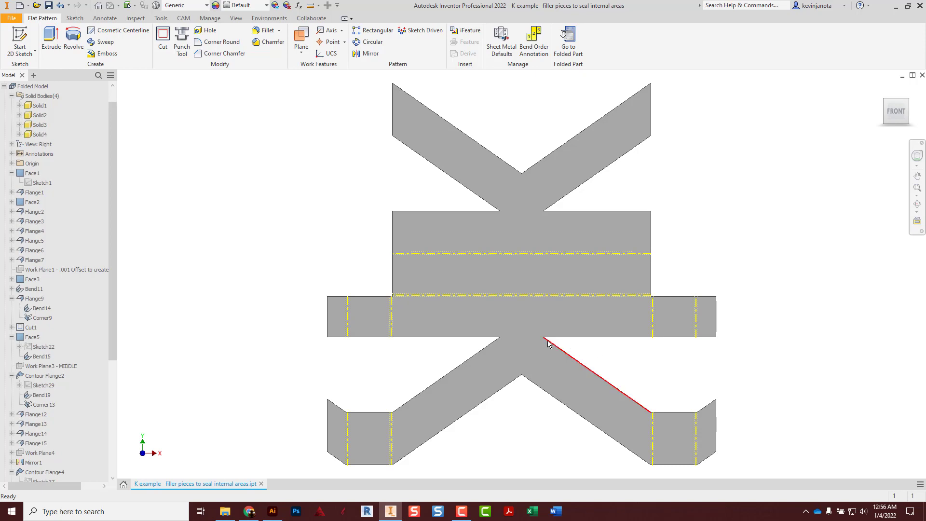
{"action": "left_click", "coordinate": [568, 40]}
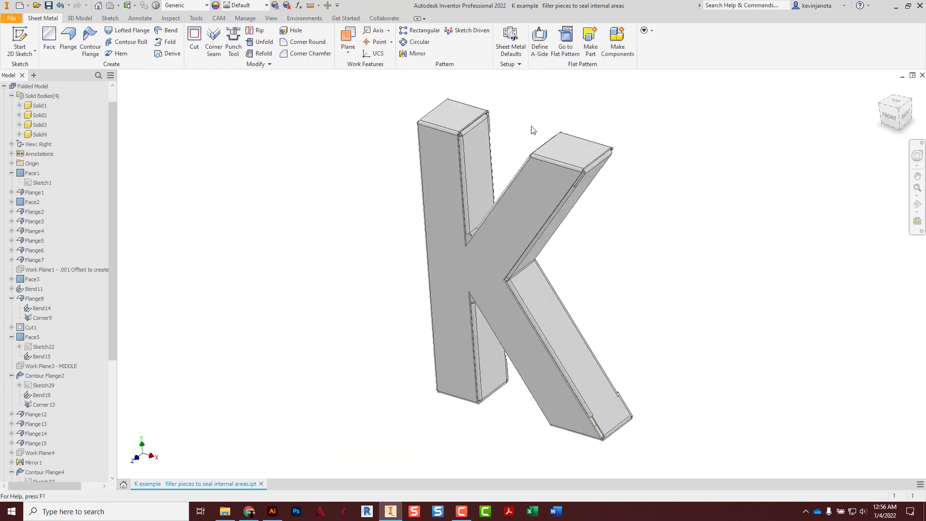
{"action": "middle_click_drag", "start_coordinate": [406, 213], "coordinate": [352, 223]}
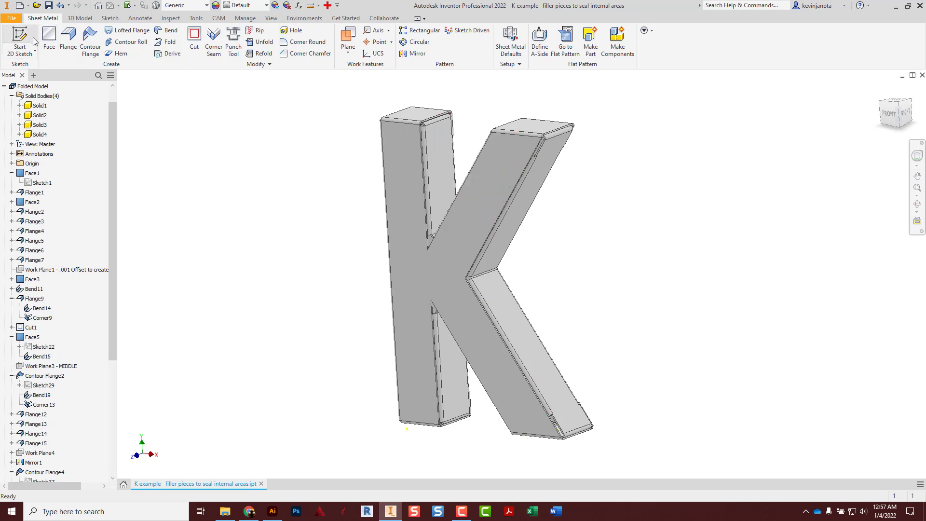
Step: Create a new part from the Sheet Metal (in).ipt template and start a 2D sketch on the XY plane
{"action": "left_click", "coordinate": [19, 6]}
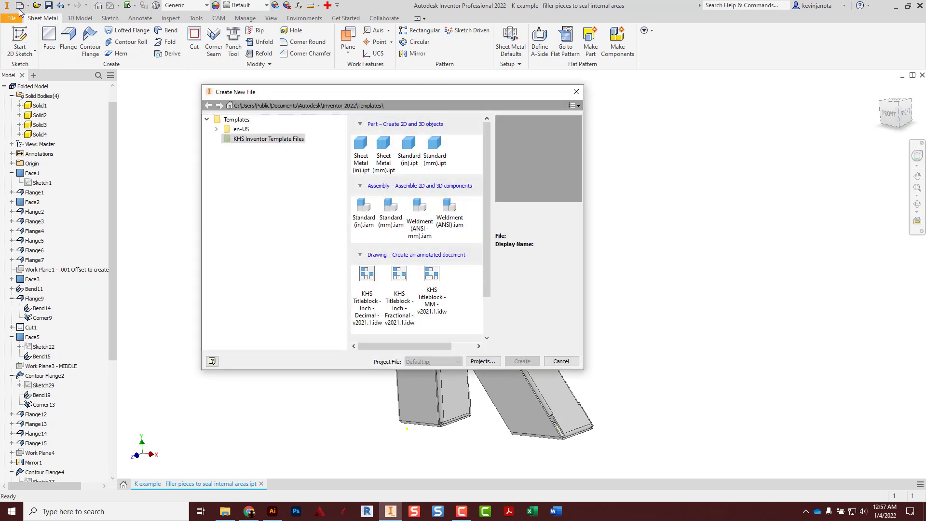
{"action": "double_click", "coordinate": [361, 153]}
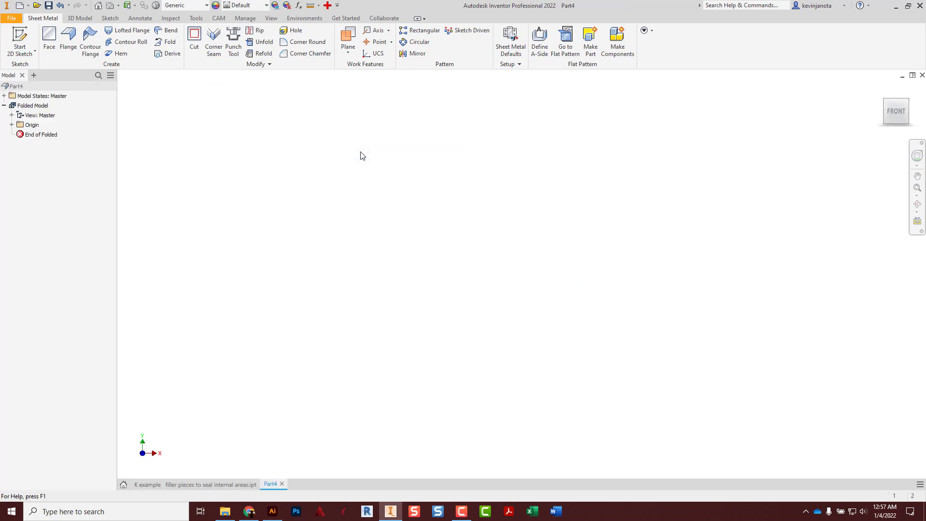
{"action": "left_click", "coordinate": [20, 41]}
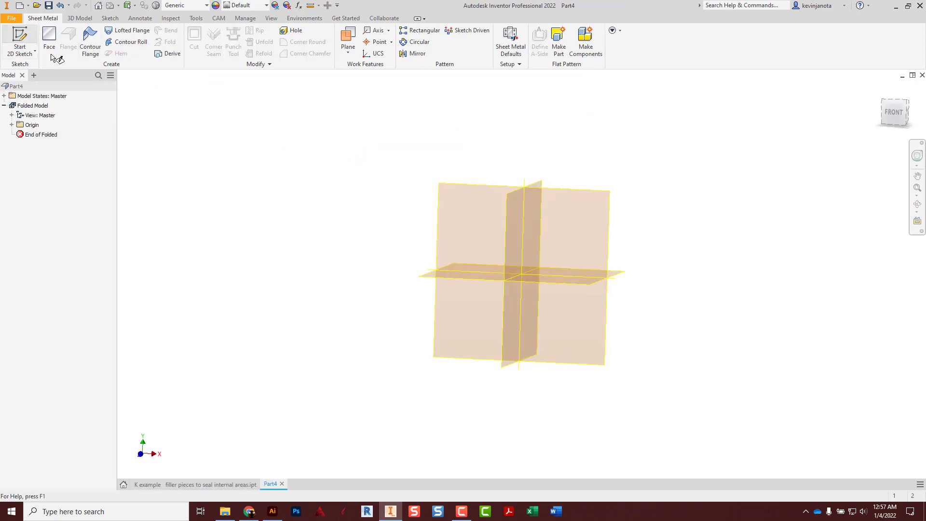
{"action": "left_click", "coordinate": [449, 143]}
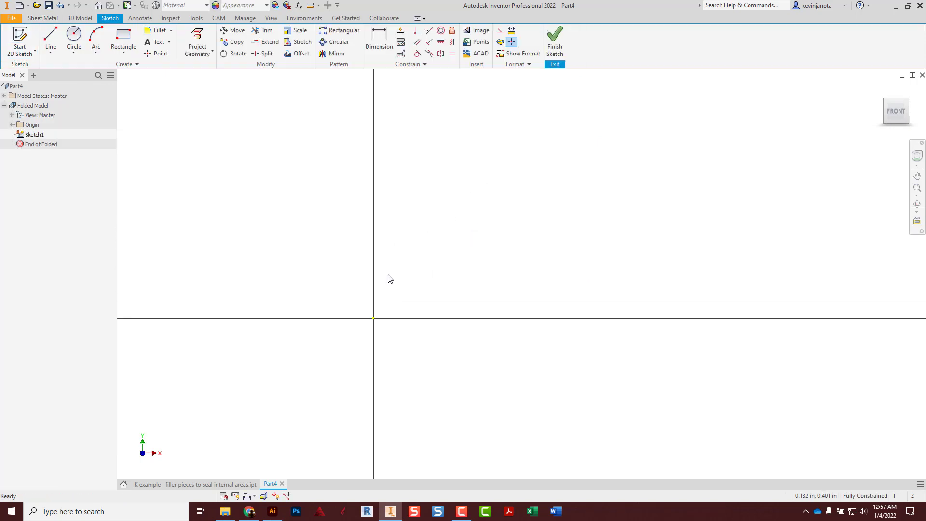
Step: Paste the copied, dimensioned K outline into the sketch and finish the sketch
{"action": "right_click", "coordinate": [422, 181]}
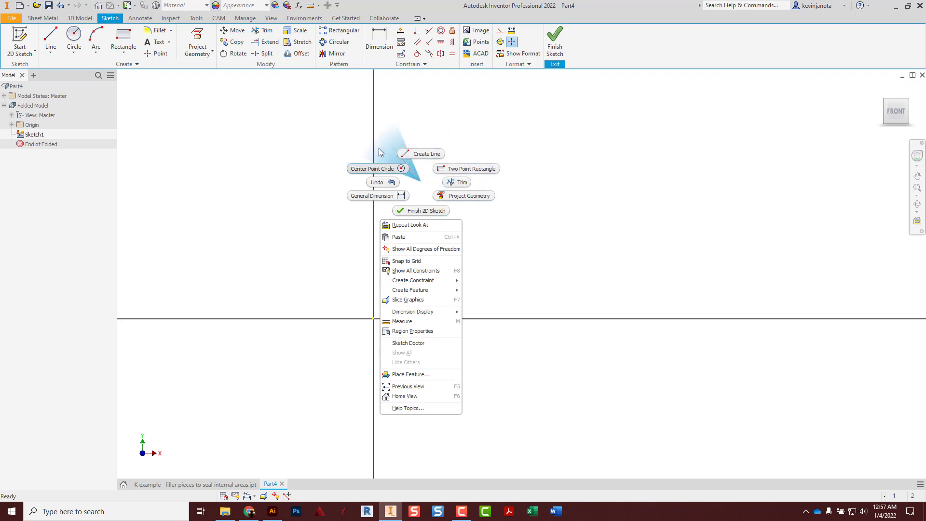
{"action": "left_click", "coordinate": [395, 237]}
{"action": "scroll", "coordinate": [442, 237], "scroll_direction": "down", "scroll_amount": 4}
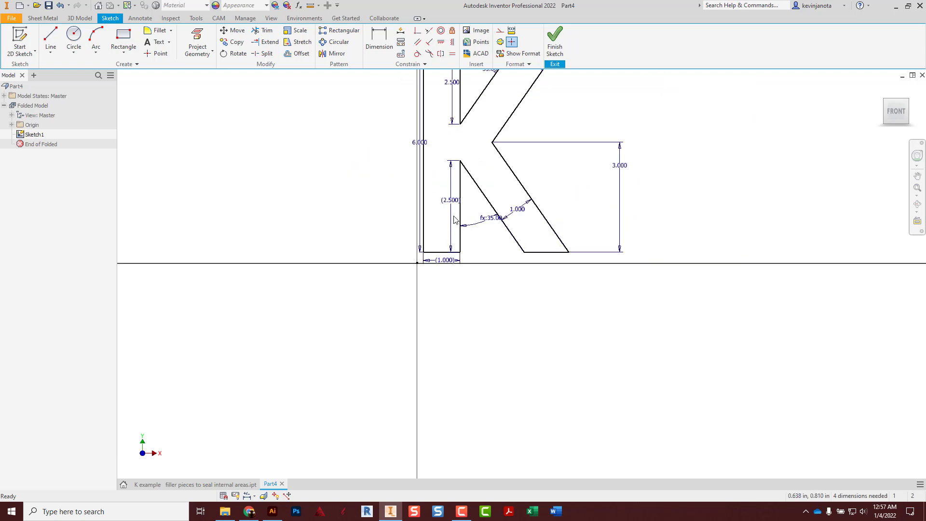
{"action": "middle_click_drag", "start_coordinate": [453, 216], "coordinate": [403, 310]}
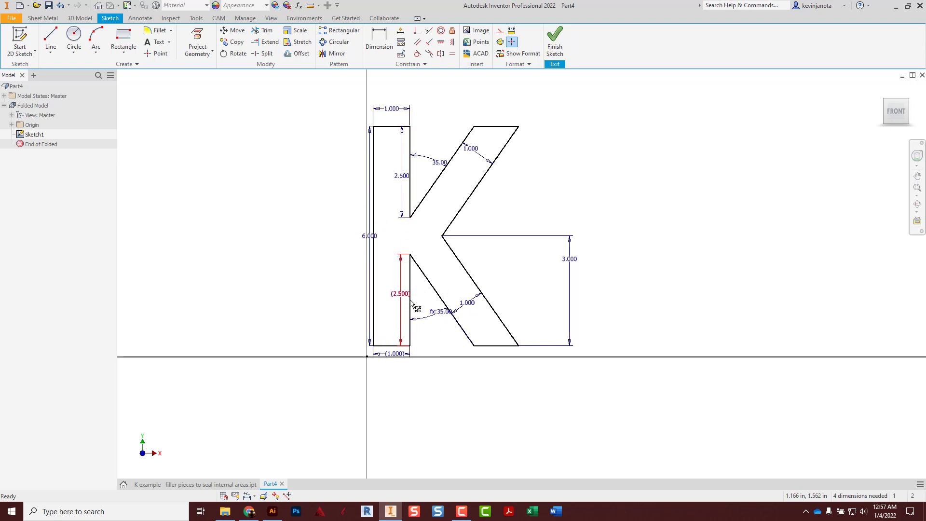
{"action": "left_click", "coordinate": [554, 41]}
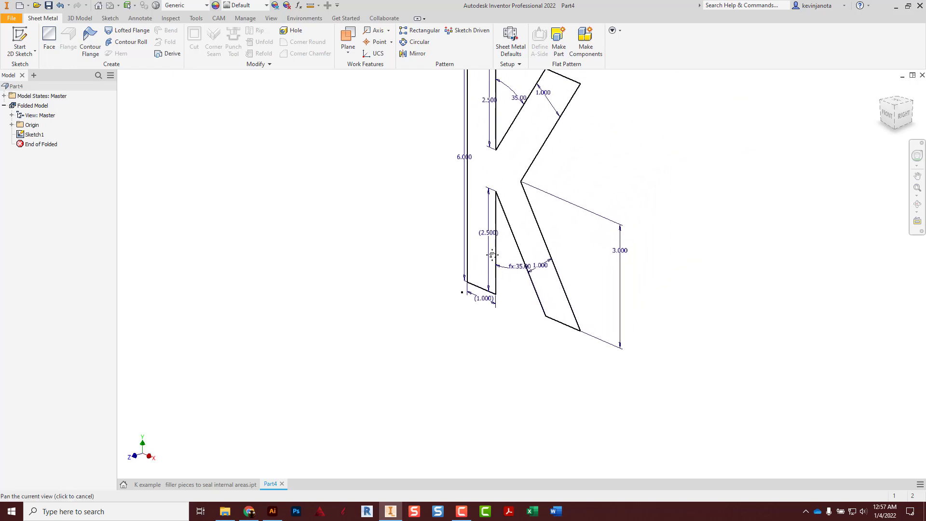
Step: Create a sheet metal face from the closed K profile with the default rule and offset direction
{"action": "middle_click_drag", "start_coordinate": [503, 211], "coordinate": [470, 283]}
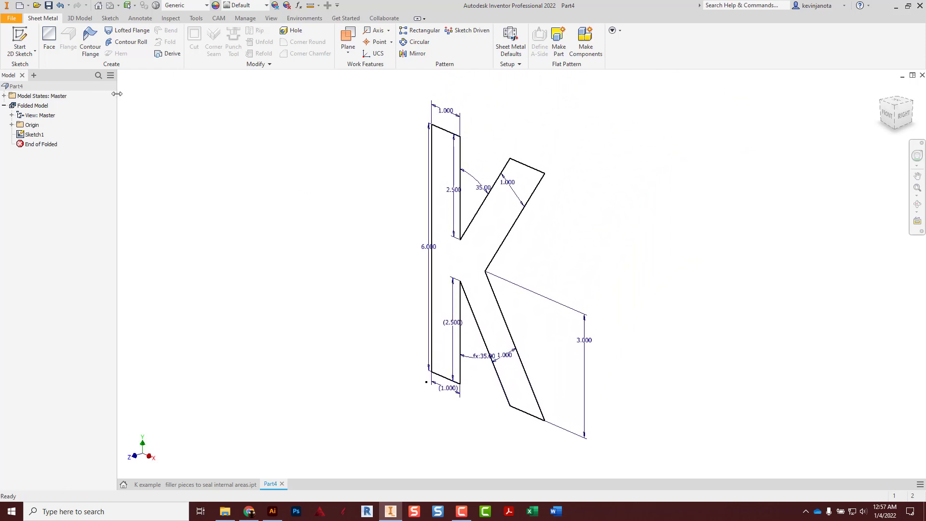
{"action": "left_click", "coordinate": [50, 39]}
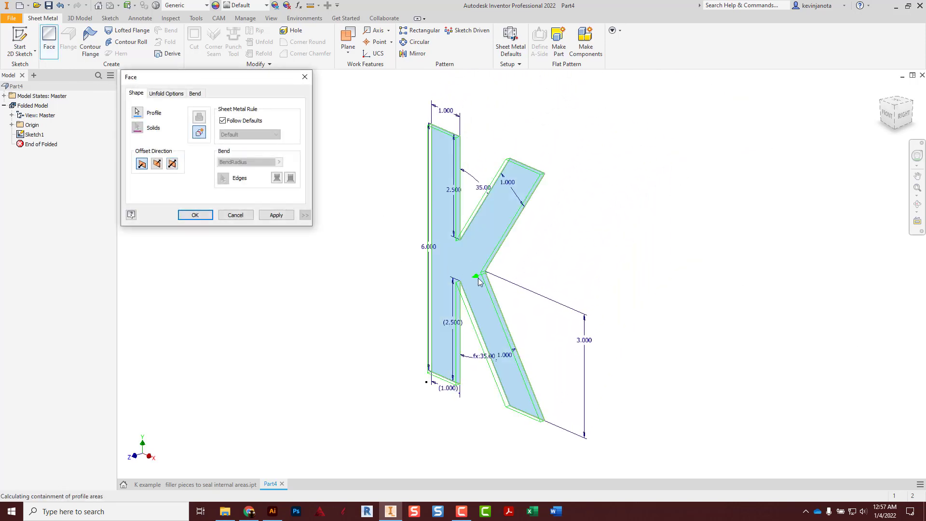
{"action": "scroll", "coordinate": [479, 282], "scroll_direction": "up", "scroll_amount": 2}
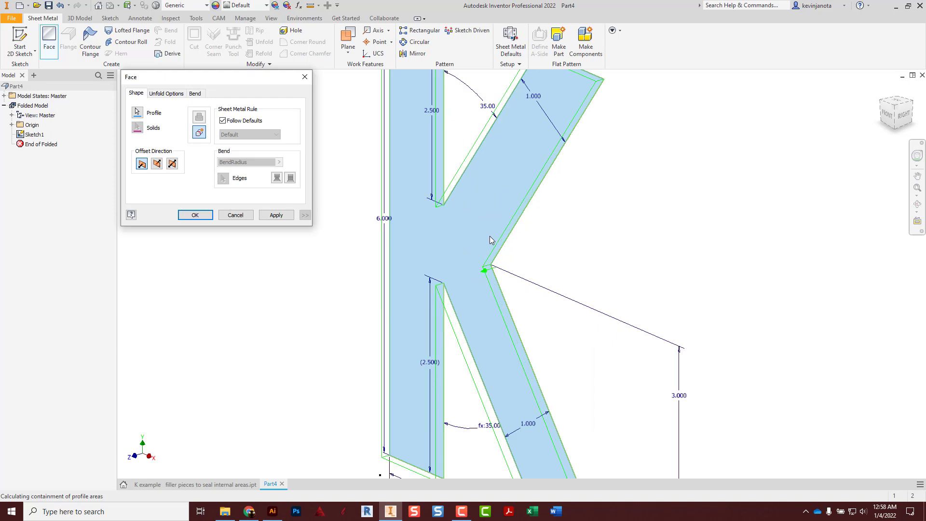
{"action": "scroll", "coordinate": [490, 235], "scroll_direction": "down", "scroll_amount": 2}
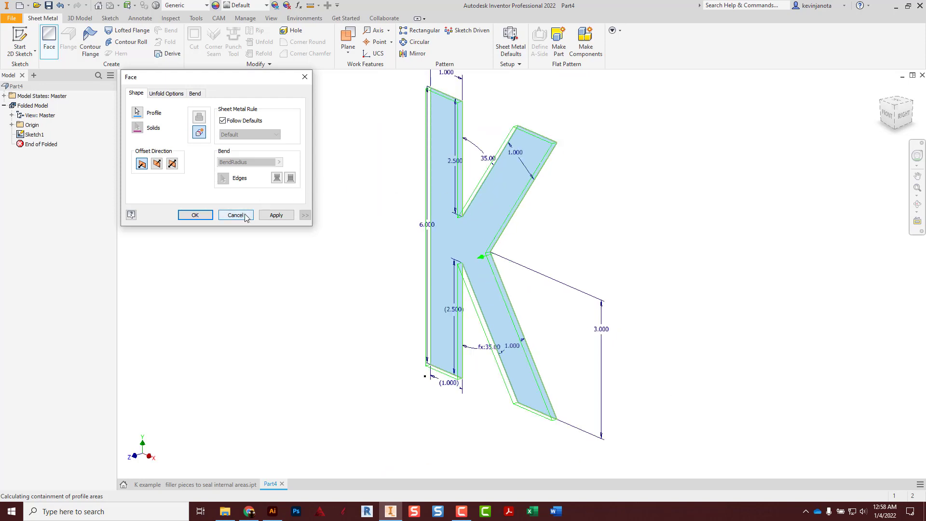
{"action": "left_click", "coordinate": [197, 215]}
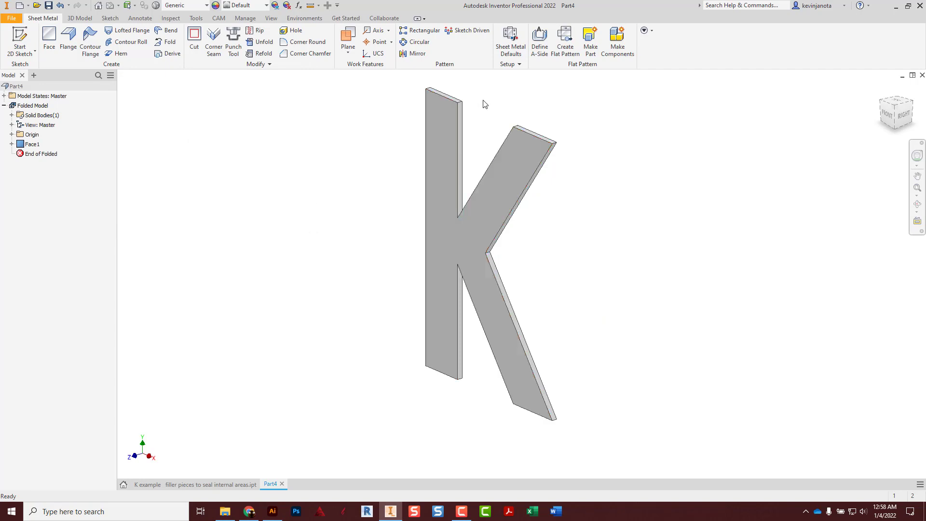
Step: Override the sheet metal rule's thickness with .030 in and check the K's edge at its upper corner
{"action": "left_click", "coordinate": [509, 50]}
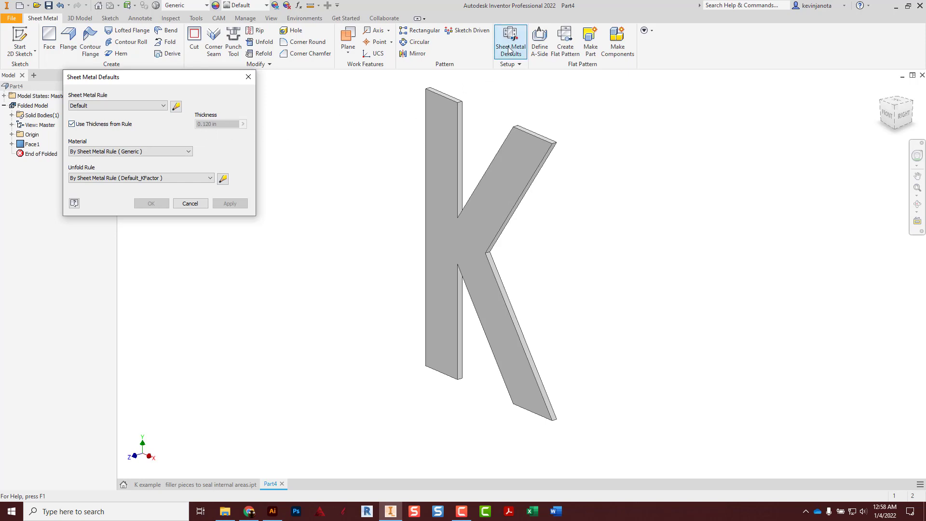
{"action": "left_click_drag", "start_coordinate": [228, 82], "coordinate": [330, 96]}
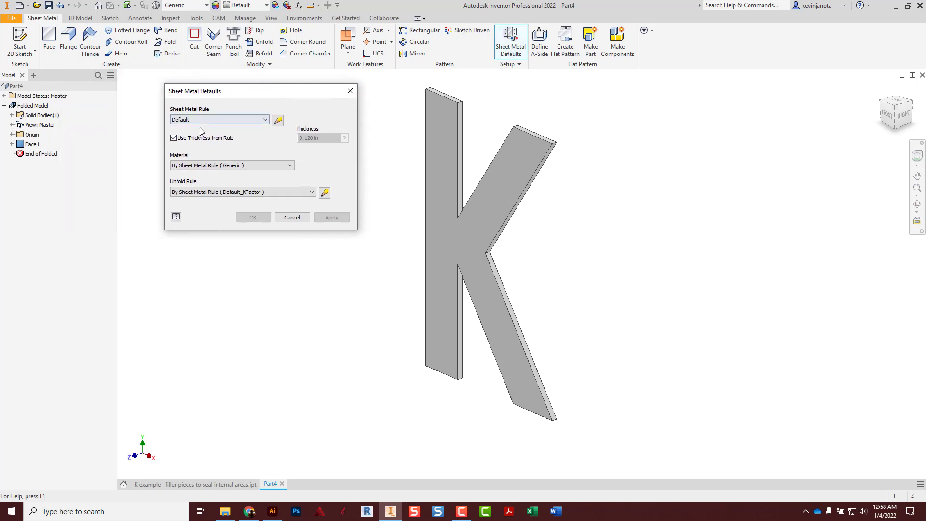
{"action": "left_click", "coordinate": [177, 139]}
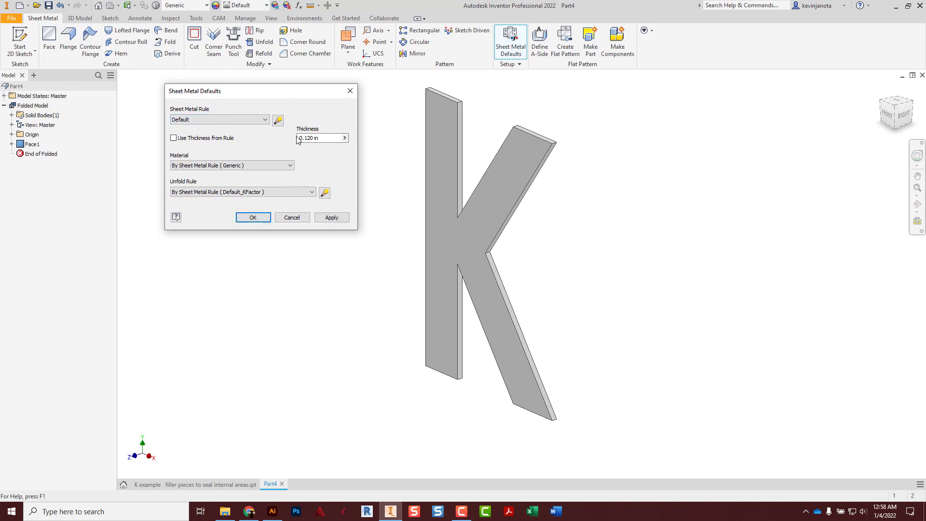
{"action": "left_click", "coordinate": [322, 138]}
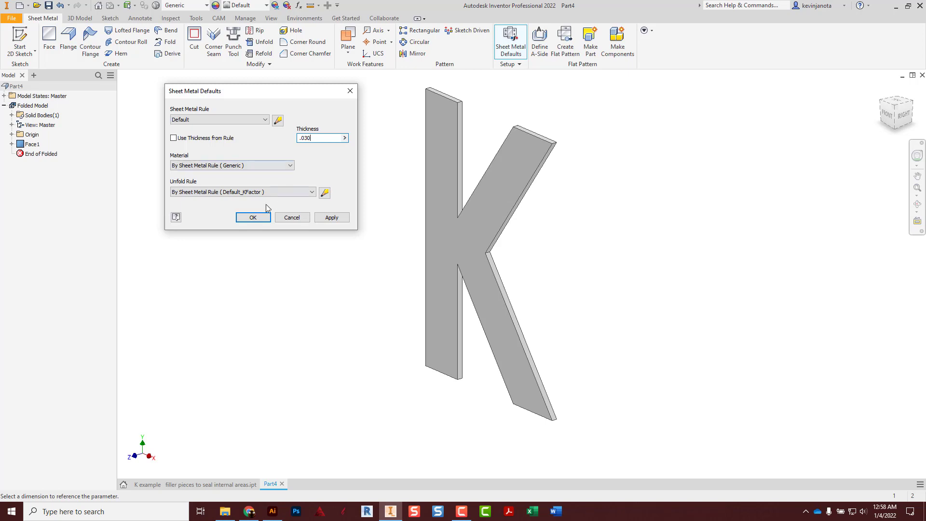
{"action": "left_click", "coordinate": [259, 222]}
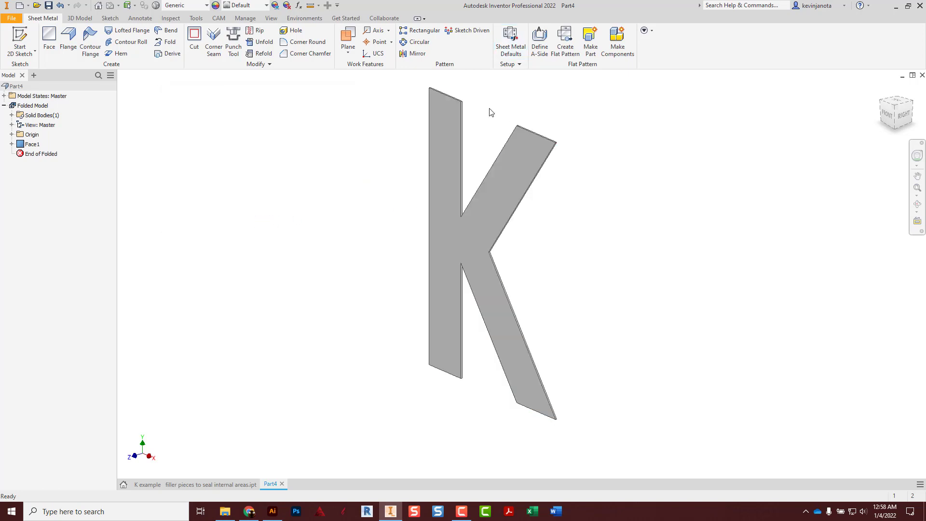
{"action": "scroll", "coordinate": [466, 98], "scroll_direction": "up", "scroll_amount": 6}
{"action": "scroll", "coordinate": [456, 135], "scroll_direction": "down", "scroll_amount": 4}
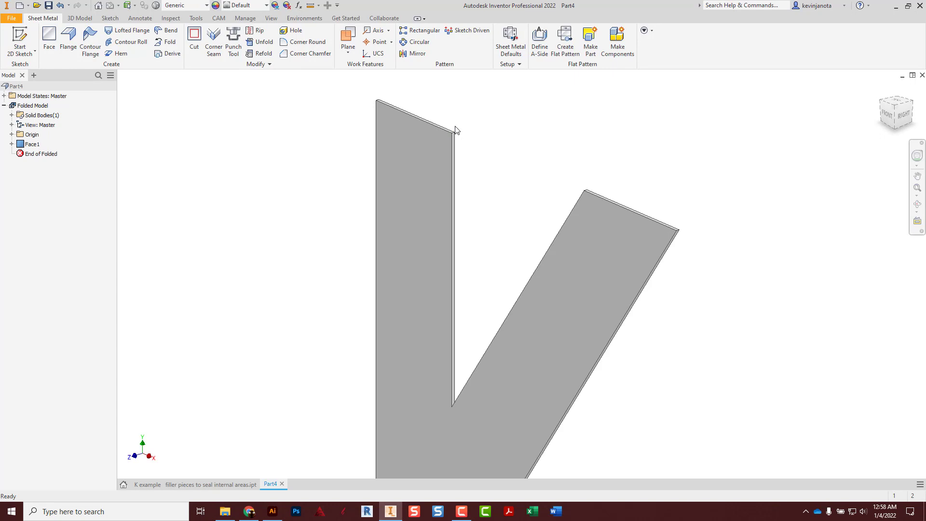
{"action": "scroll", "coordinate": [455, 130], "scroll_direction": "up", "scroll_amount": 5}
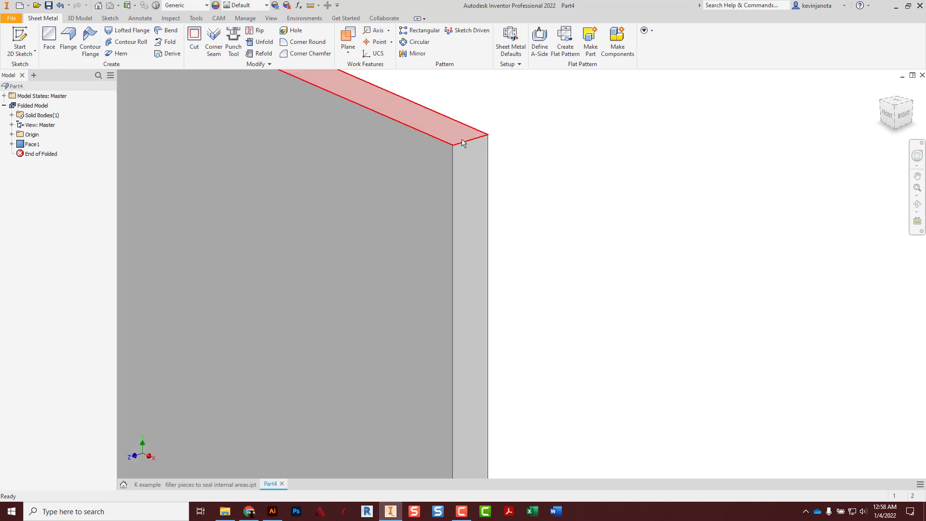
{"action": "scroll", "coordinate": [459, 144], "scroll_direction": "down", "scroll_amount": 5}
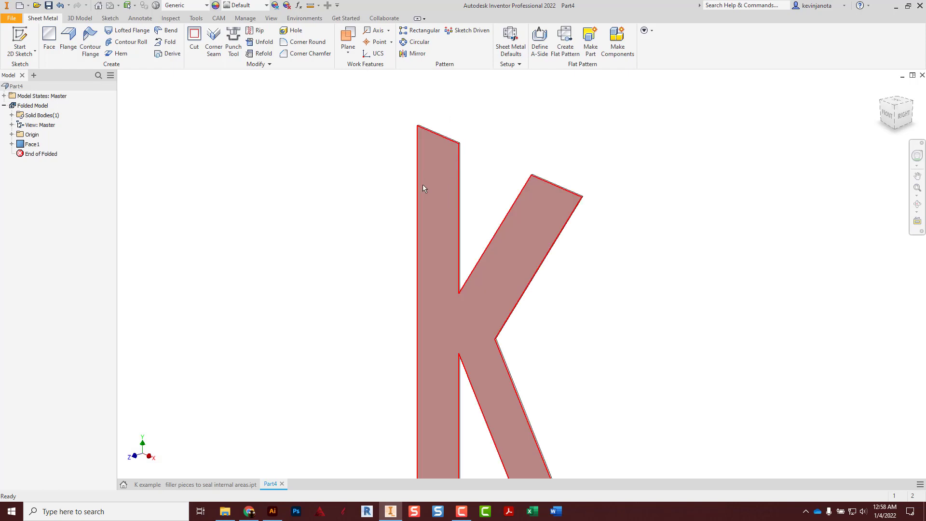
Step: Add a 90-degree flange 1 in high along the long outer edge of the K's upright
{"action": "middle_click_drag", "start_coordinate": [435, 215], "coordinate": [602, 202], "text": "shift"}
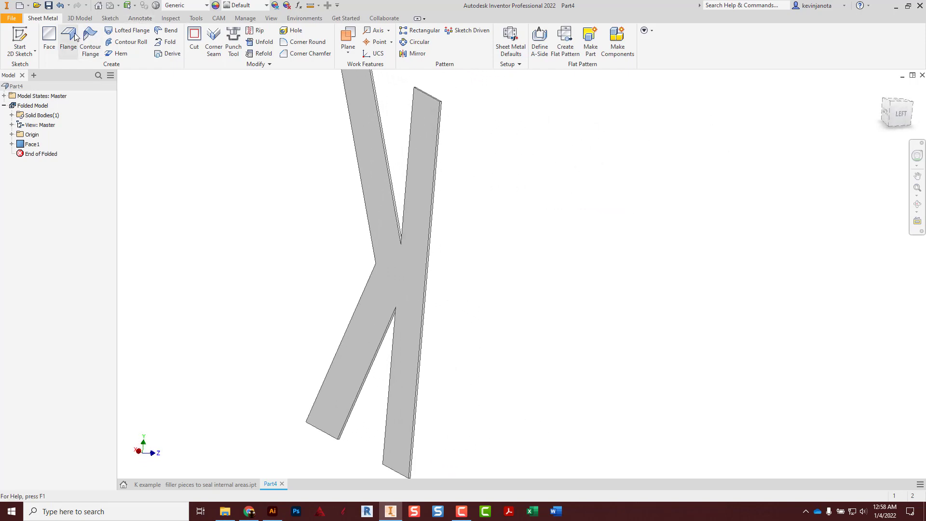
{"action": "left_click", "coordinate": [68, 38]}
{"action": "left_click", "coordinate": [438, 161]}
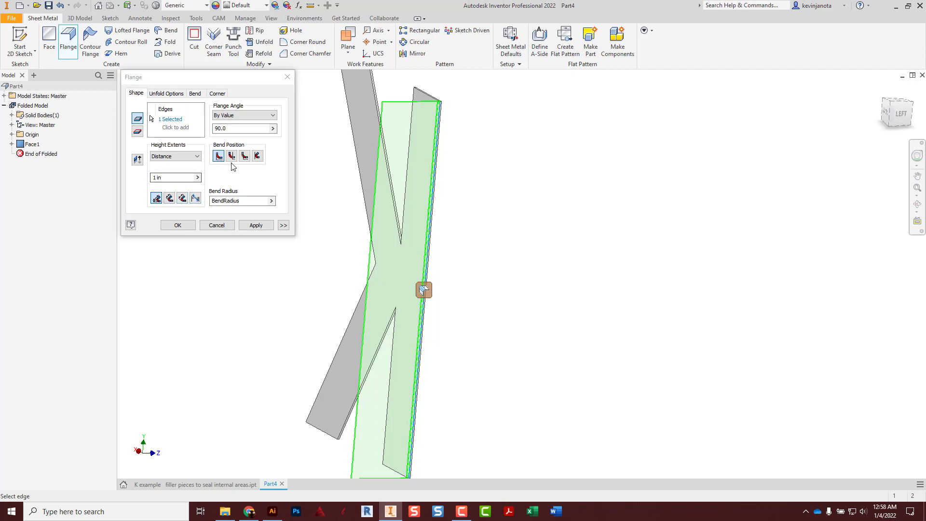
{"action": "left_click", "coordinate": [182, 226]}
{"action": "middle_click_drag", "start_coordinate": [270, 249], "coordinate": [331, 265], "text": "shift"}
{"action": "scroll", "coordinate": [232, 231], "scroll_direction": "up", "scroll_amount": 5}
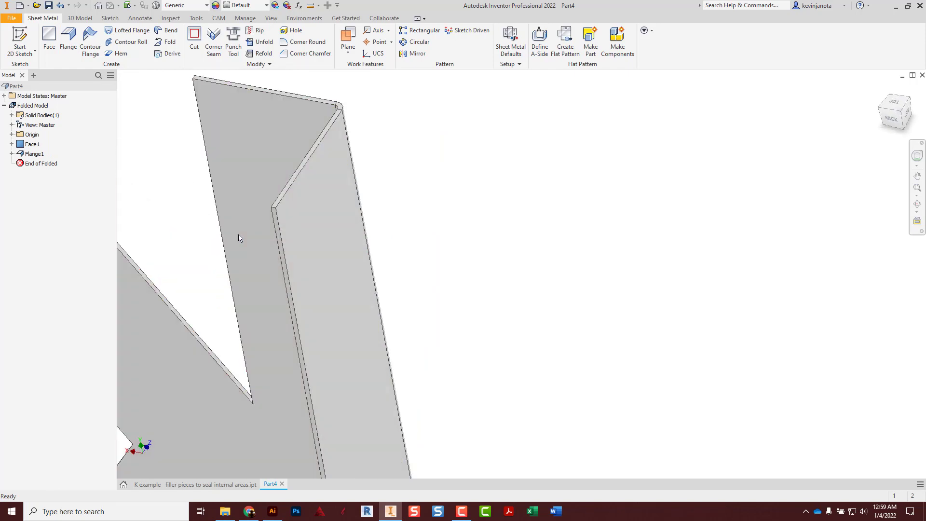
Step: Start a sketch on the narrow end face along the flange's free long edge
{"action": "scroll", "coordinate": [461, 163], "scroll_direction": "up", "scroll_amount": 2}
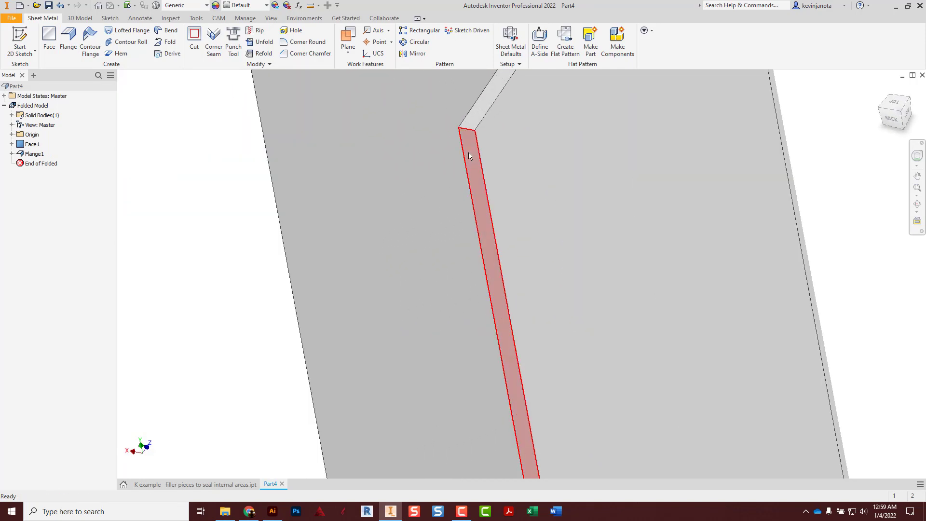
{"action": "left_click", "coordinate": [471, 162]}
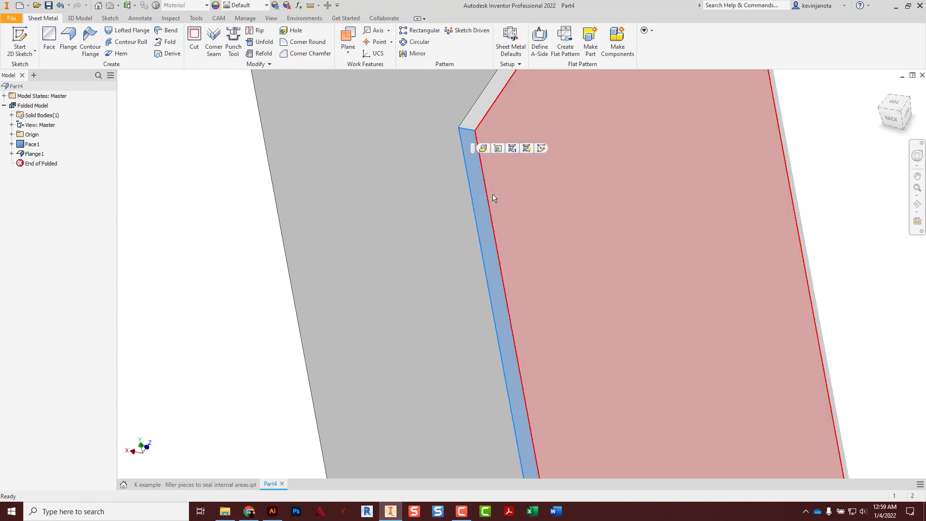
{"action": "left_click", "coordinate": [540, 149]}
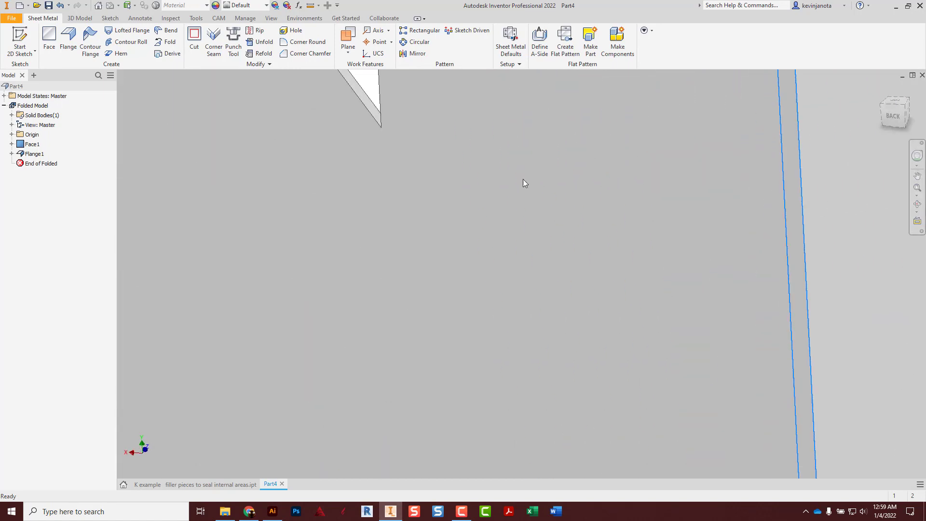
{"action": "scroll", "coordinate": [468, 185], "scroll_direction": "down", "scroll_amount": 3}
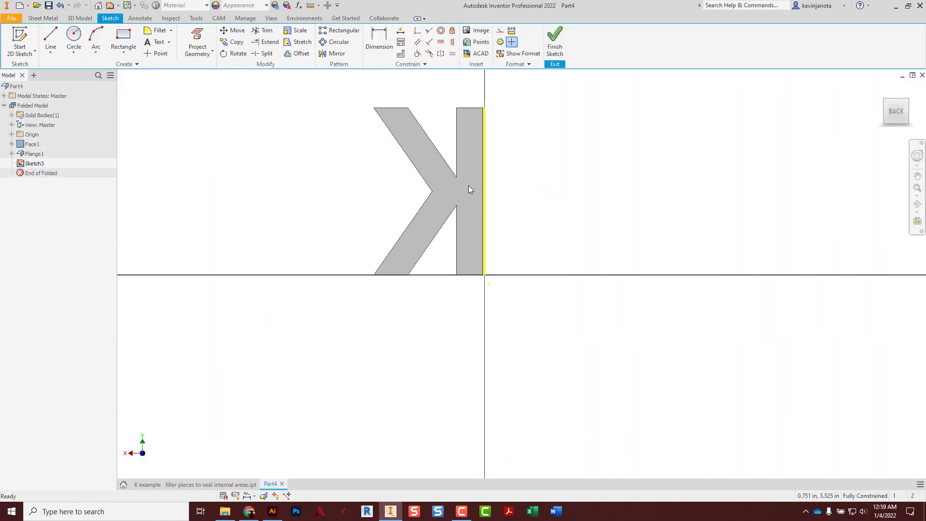
{"action": "middle_click_drag", "start_coordinate": [468, 186], "coordinate": [474, 230]}
{"action": "scroll", "coordinate": [472, 228], "scroll_direction": "up", "scroll_amount": 3}
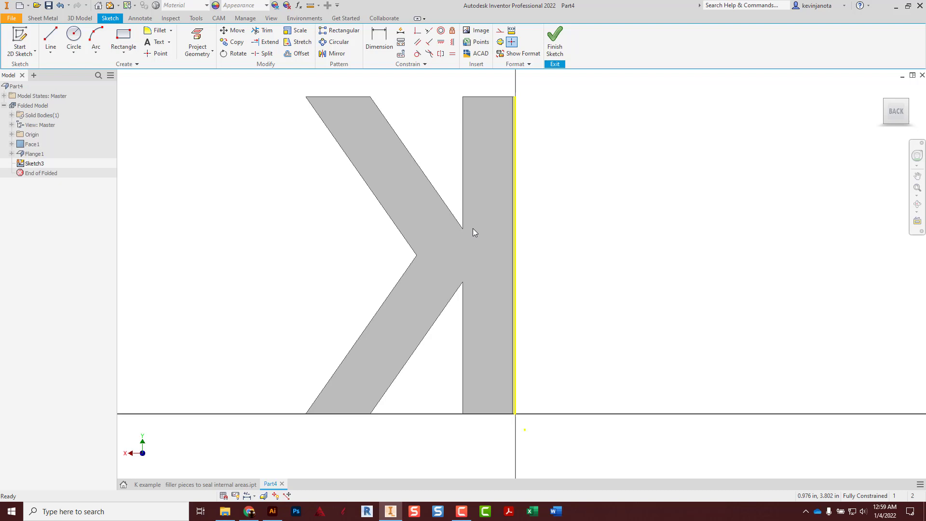
Step: Project the K face's outline into the sketch and finish the sketch
{"action": "left_click", "coordinate": [197, 43]}
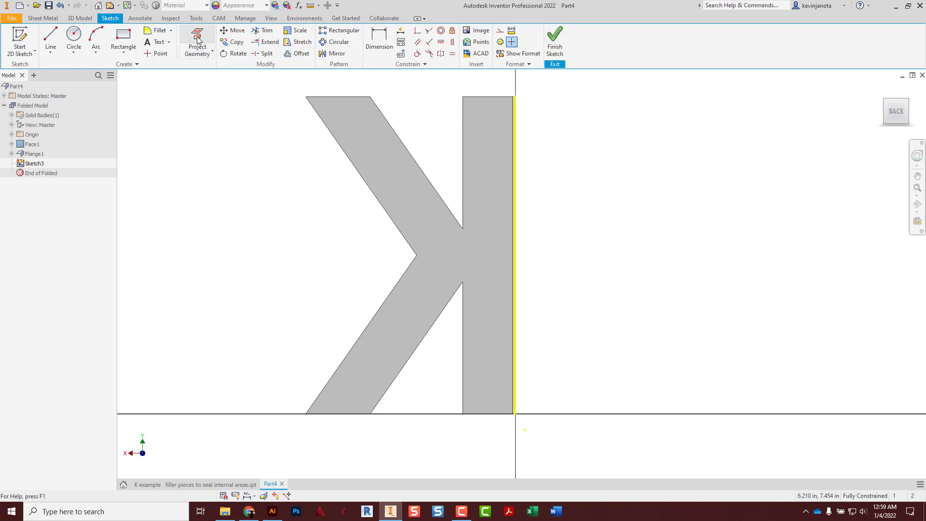
{"action": "left_click", "coordinate": [474, 183]}
{"action": "mouse_move", "coordinate": [446, 206]}
{"action": "middle_mouse_down", "text": "shift"}
{"action": "mouse_move", "coordinate": [531, 210]}
{"action": "mouse_move", "coordinate": [556, 227]}
{"action": "mouse_move", "coordinate": [500, 194]}
{"action": "mouse_move", "coordinate": [399, 221]}
{"action": "mouse_move", "coordinate": [529, 204]}
{"action": "mouse_move", "coordinate": [540, 219]}
{"action": "middle_mouse_up", "text": "shift"}
{"action": "left_click", "coordinate": [555, 43]}
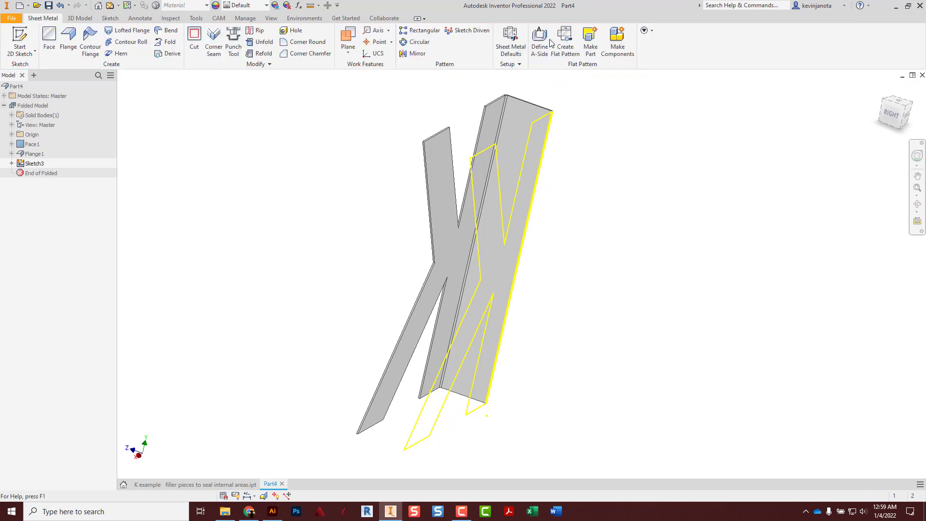
Step: Create a second sheet metal face from the projected K profile, offset away from the first K face
{"action": "left_click", "coordinate": [50, 39]}
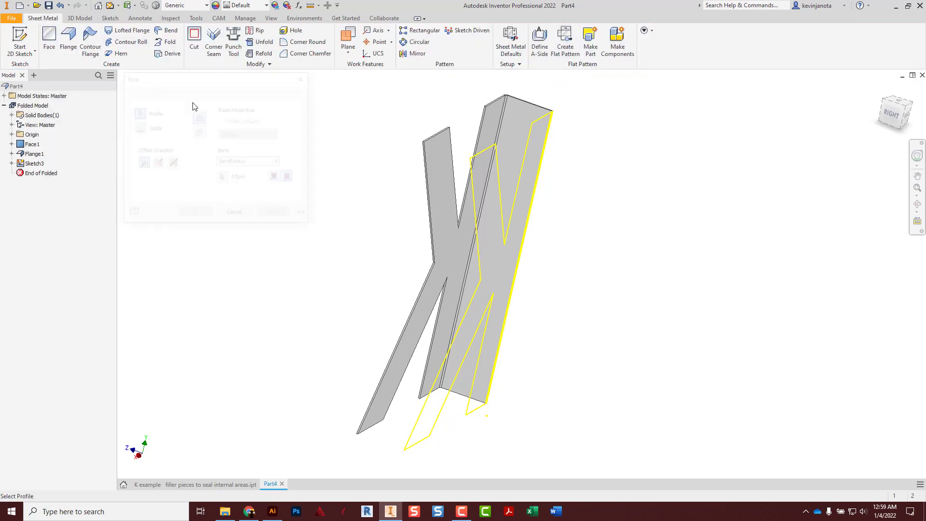
{"action": "left_click", "coordinate": [491, 219]}
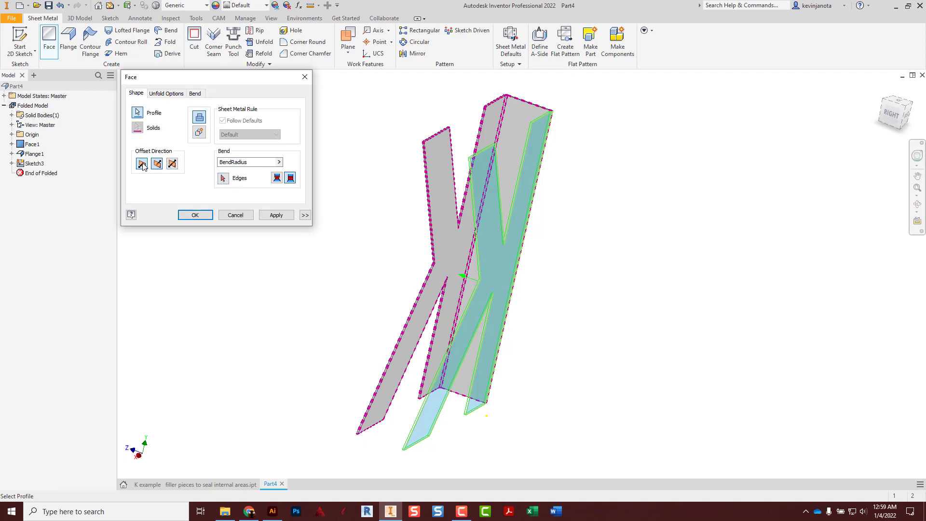
{"action": "scroll", "coordinate": [494, 279], "scroll_direction": "up", "scroll_amount": 3}
{"action": "scroll", "coordinate": [494, 280], "scroll_direction": "down", "scroll_amount": 3}
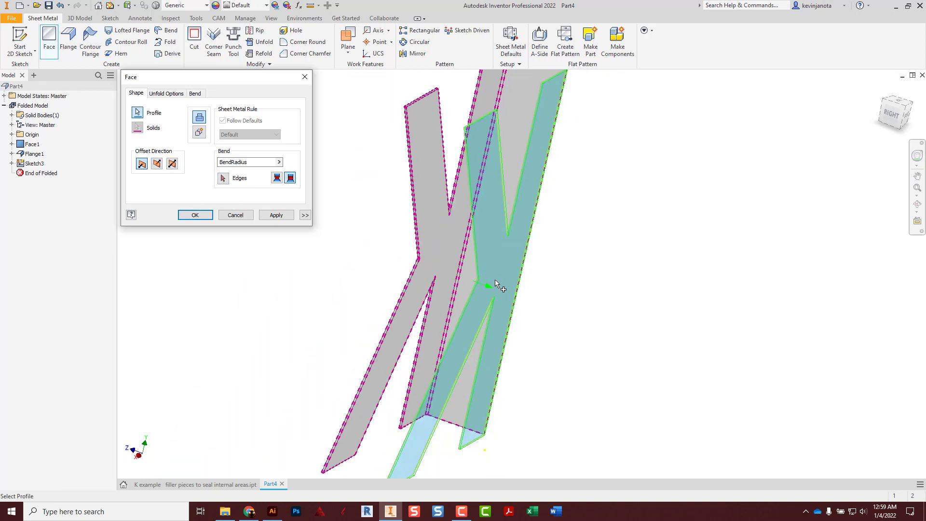
{"action": "left_click", "coordinate": [211, 217]}
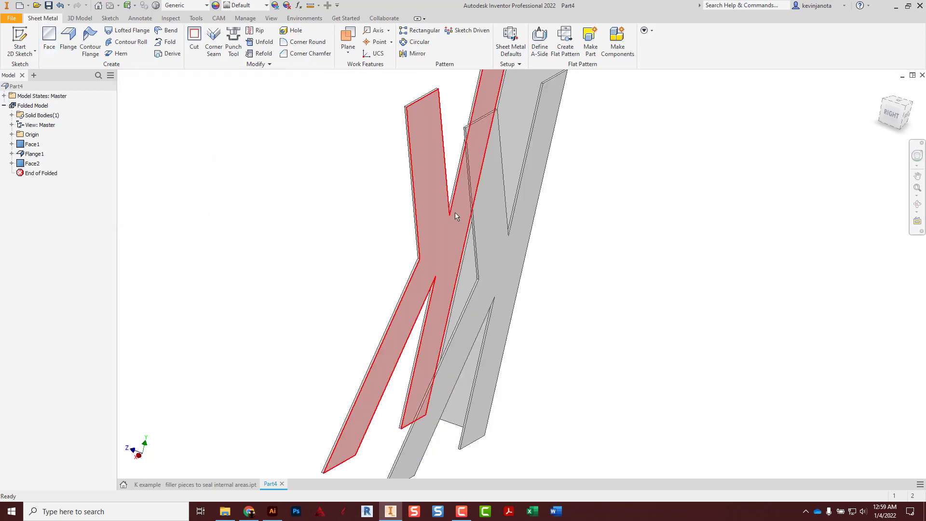
Step: Join the second K face's long edge to the flange's adjacent edge with a bend using the default BendRadius
{"action": "middle_click_drag", "start_coordinate": [455, 212], "coordinate": [333, 224], "text": "shift"}
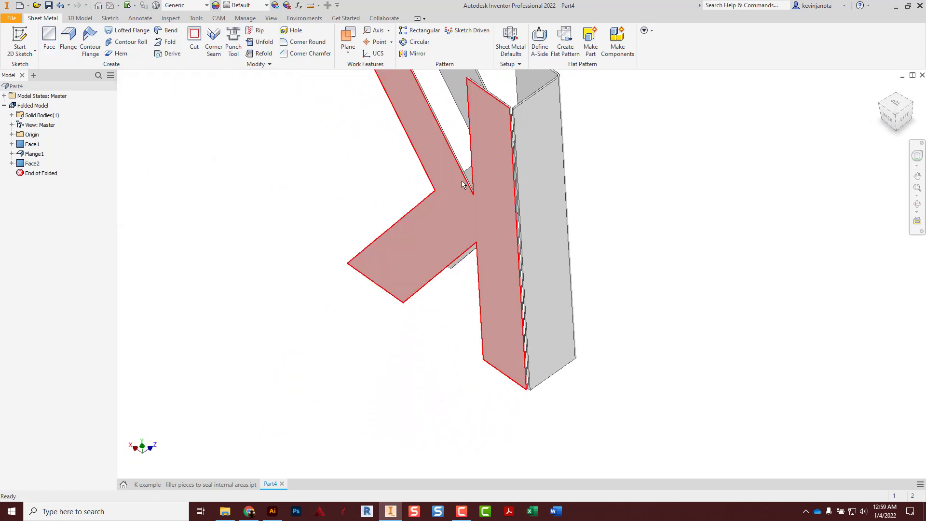
{"action": "middle_click_drag", "start_coordinate": [497, 131], "coordinate": [469, 226]}
{"action": "scroll", "coordinate": [494, 187], "scroll_direction": "up", "scroll_amount": 3}
{"action": "scroll", "coordinate": [493, 192], "scroll_direction": "up", "scroll_amount": 3}
{"action": "scroll", "coordinate": [488, 201], "scroll_direction": "up", "scroll_amount": 2}
{"action": "scroll", "coordinate": [444, 205], "scroll_direction": "down", "scroll_amount": 5}
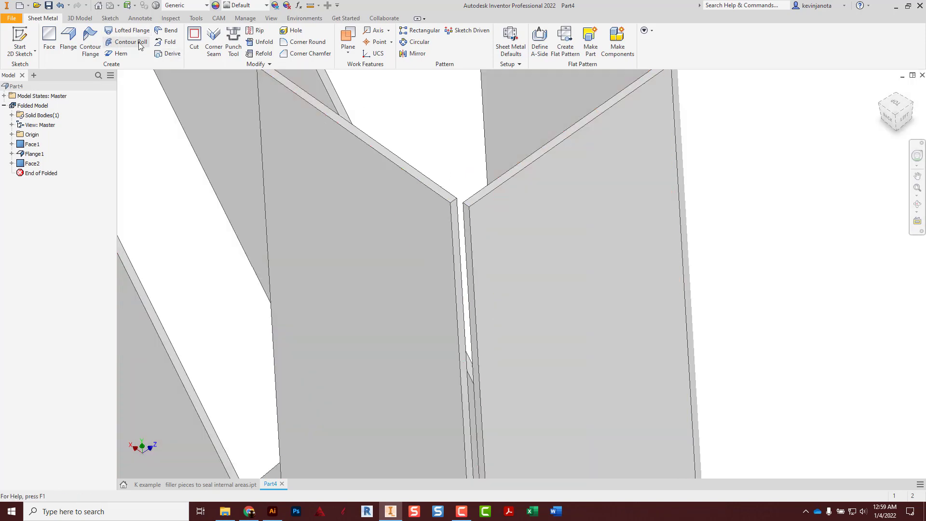
{"action": "left_click", "coordinate": [171, 32]}
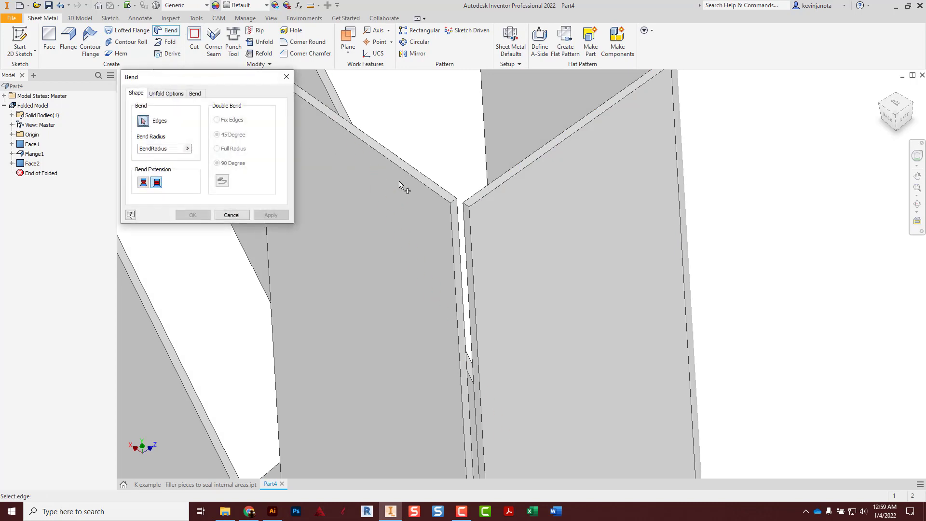
{"action": "left_click", "coordinate": [460, 212]}
{"action": "left_click", "coordinate": [464, 216]}
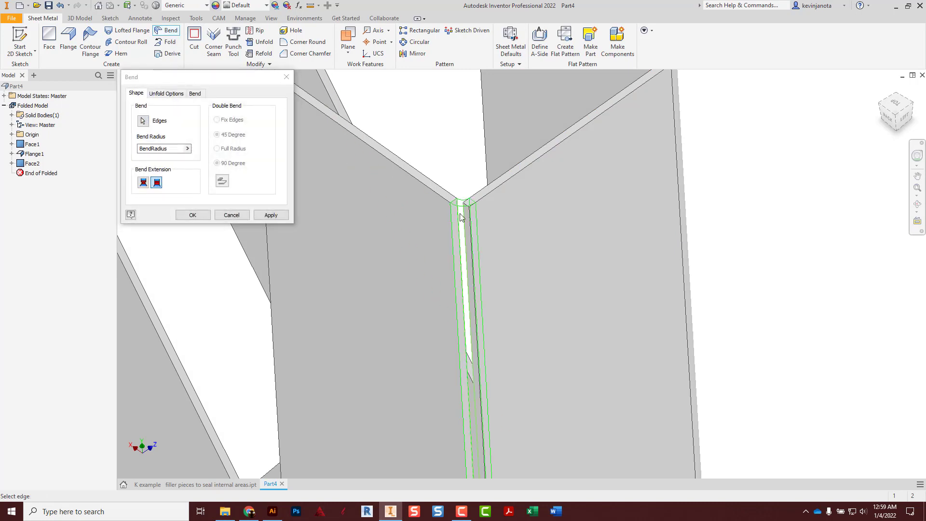
{"action": "left_click", "coordinate": [192, 215]}
{"action": "scroll", "coordinate": [275, 232], "scroll_direction": "up", "scroll_amount": 5}
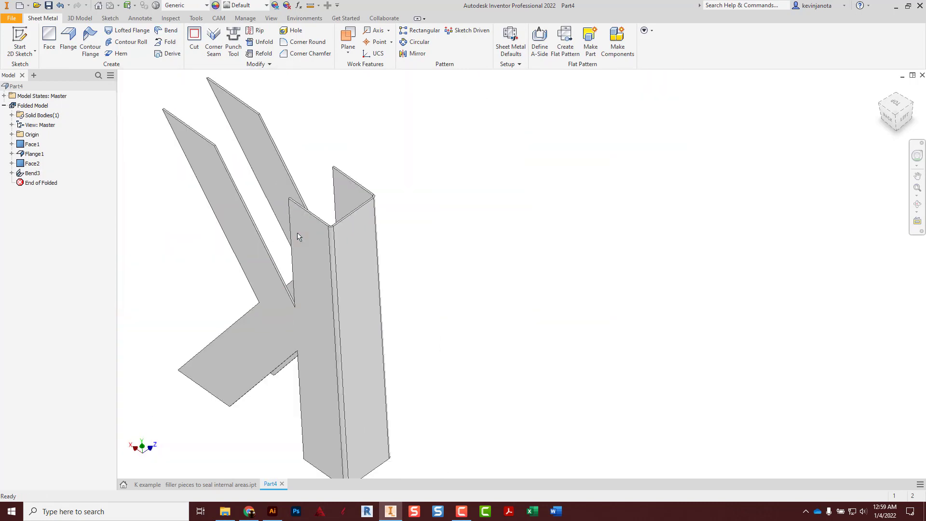
Step: Create the flat pattern of the two-sided K, then return to the folded part
{"action": "middle_click_drag", "start_coordinate": [397, 234], "coordinate": [232, 236], "text": "shift"}
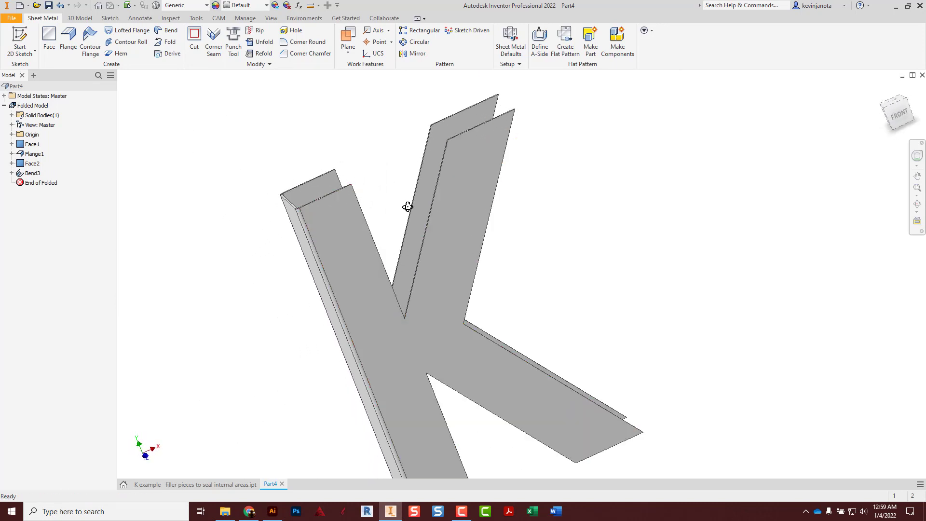
{"action": "middle_click_drag", "start_coordinate": [410, 205], "coordinate": [533, 266], "text": "shift"}
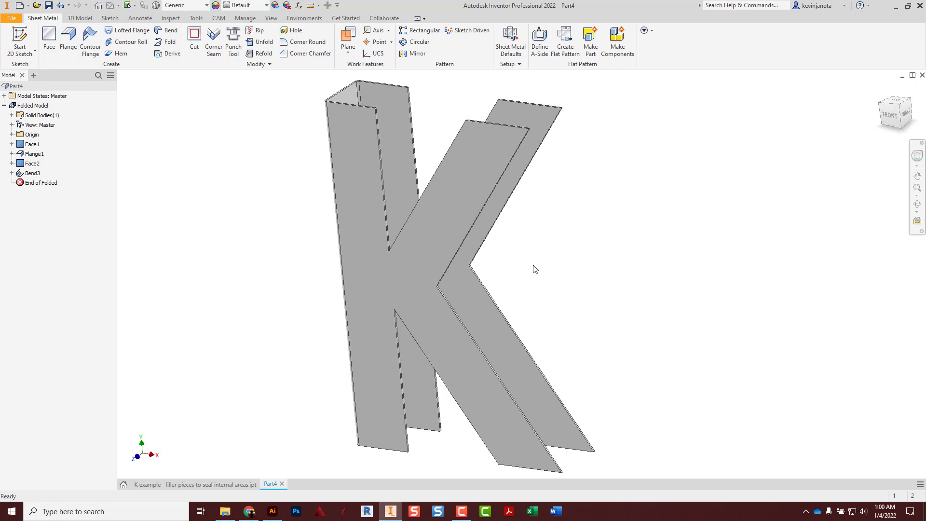
{"action": "left_click", "coordinate": [565, 48]}
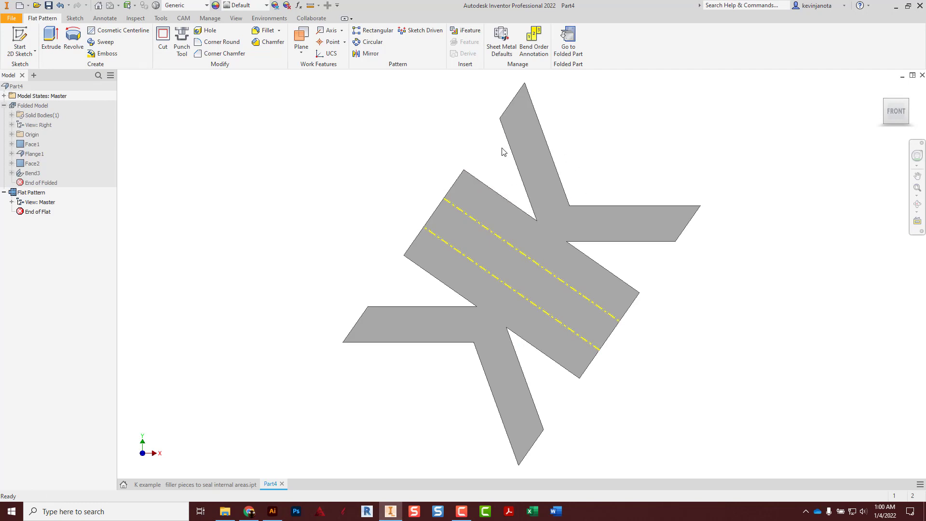
{"action": "left_click", "coordinate": [567, 41]}
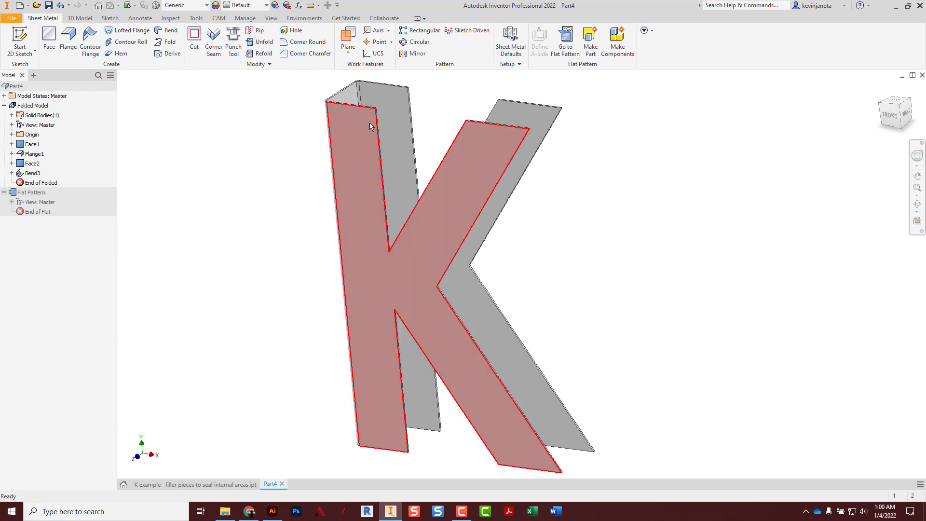
Step: Add a 1 in, 90-degree flange on the top edge of the front K's upright, with the bend starting from the adjacent face
{"action": "middle_click_drag", "start_coordinate": [381, 84], "coordinate": [387, 127]}
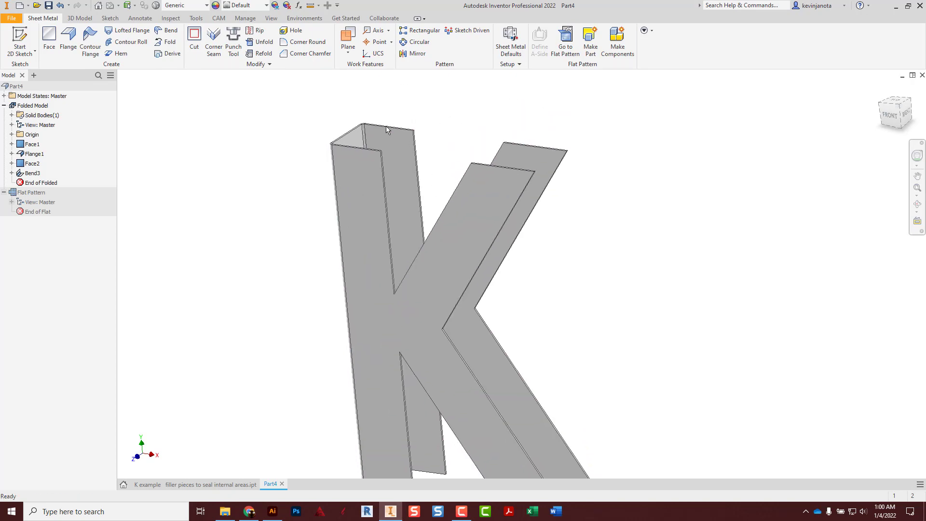
{"action": "scroll", "coordinate": [386, 129], "scroll_direction": "down", "scroll_amount": 5}
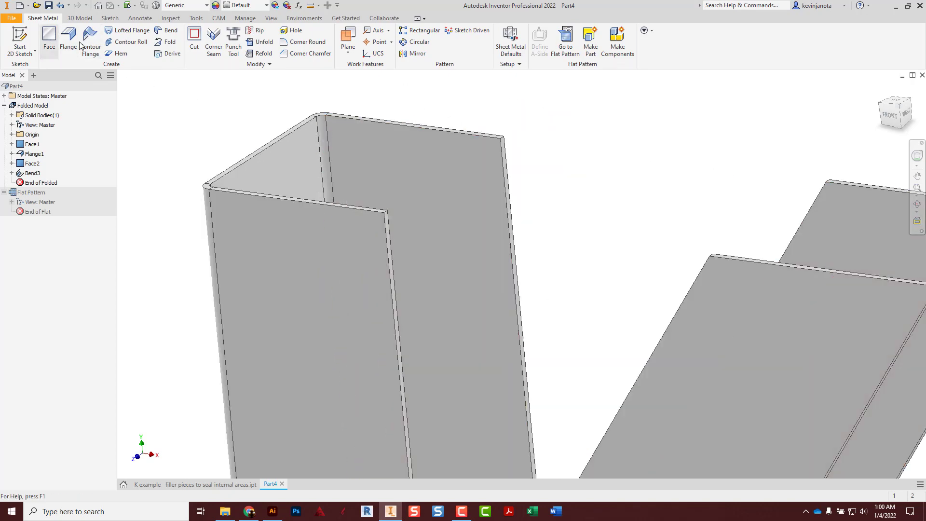
{"action": "left_click", "coordinate": [370, 207]}
{"action": "middle_click_drag", "start_coordinate": [469, 182], "coordinate": [397, 179], "text": "shift"}
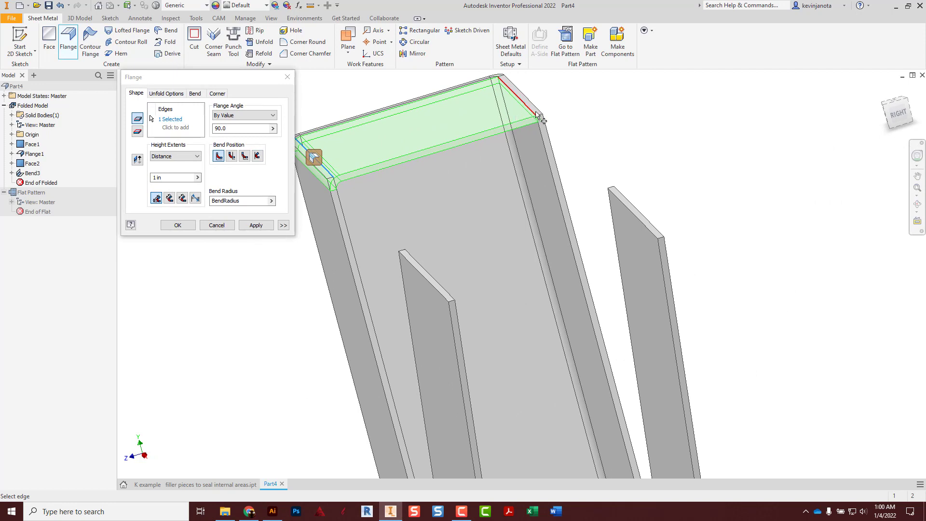
{"action": "left_click", "coordinate": [233, 158]}
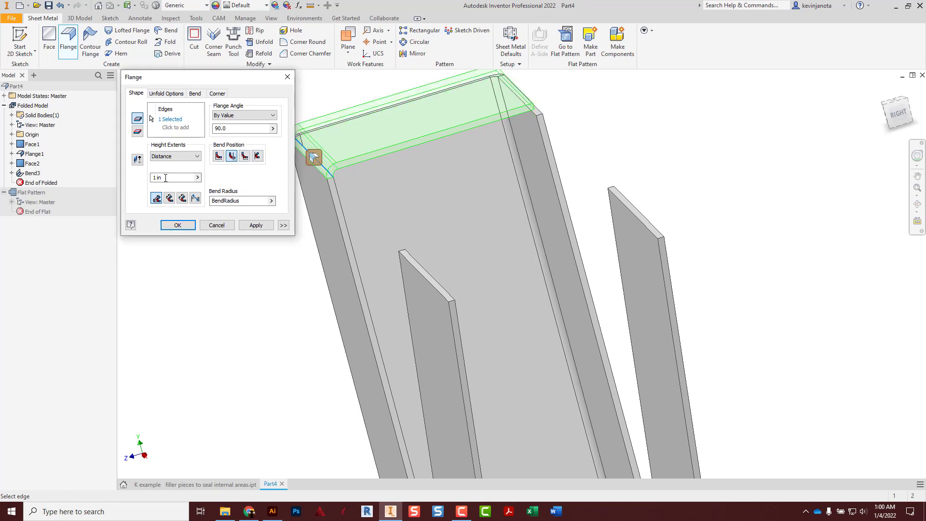
{"action": "left_click", "coordinate": [255, 225]}
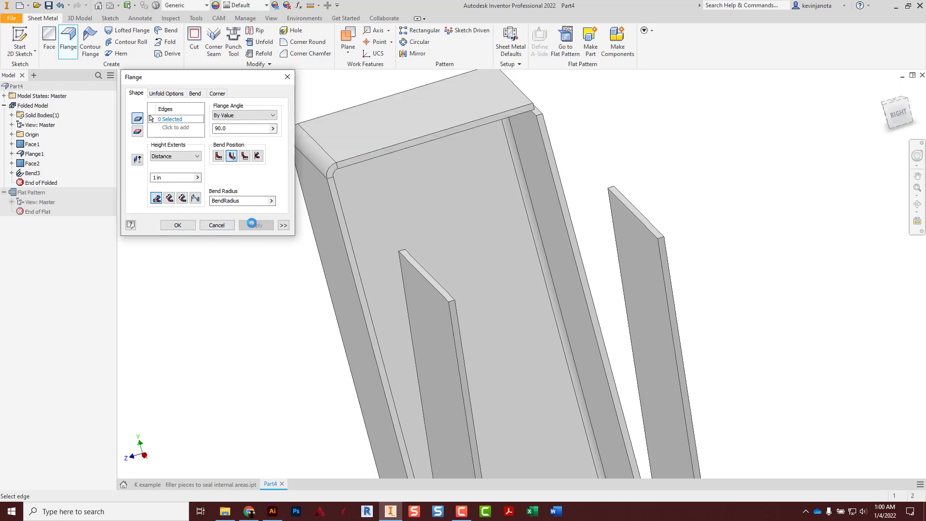
Step: Add a 0.5 in, 90-degree flange on the free edge of the top flange, folding down over the back K face
{"action": "middle_click_drag", "start_coordinate": [424, 198], "coordinate": [391, 197], "text": "shift"}
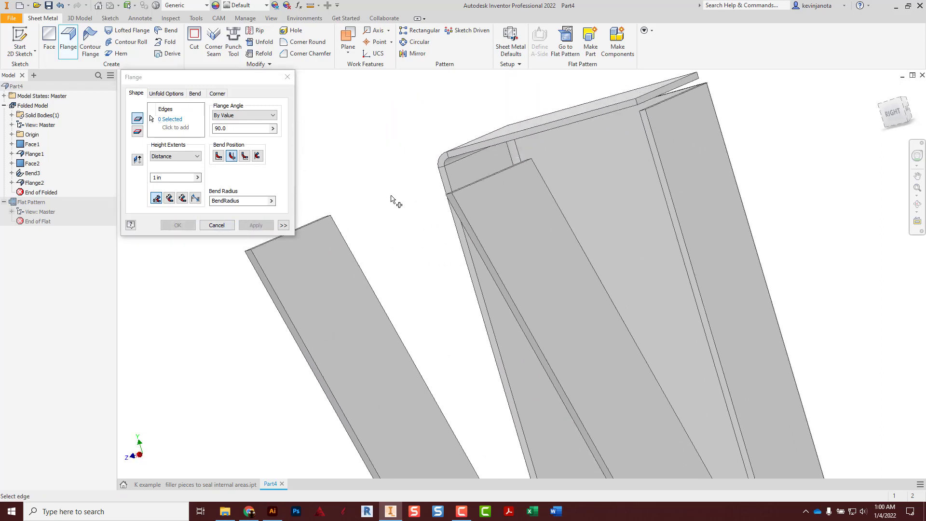
{"action": "left_click", "coordinate": [650, 103]}
{"action": "middle_click_drag", "start_coordinate": [675, 93], "coordinate": [649, 131], "text": "shift"}
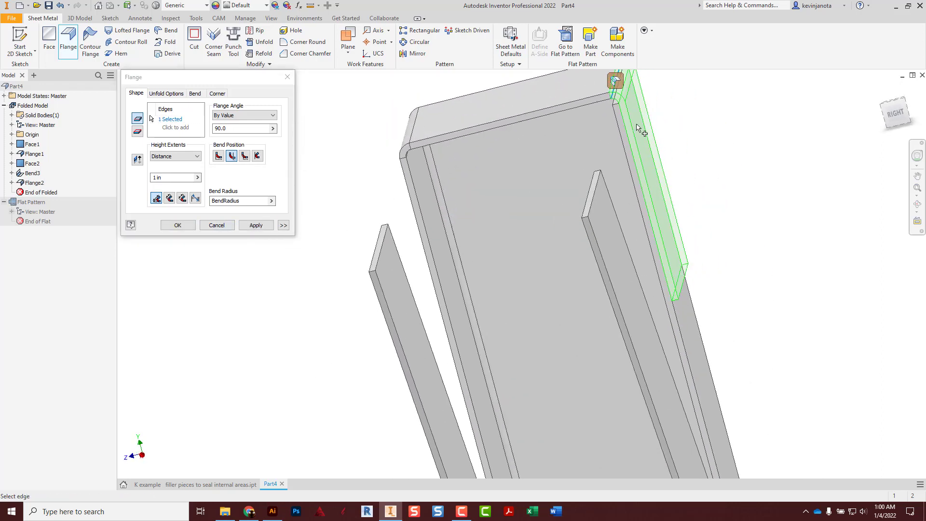
{"action": "scroll", "coordinate": [642, 129], "scroll_direction": "up", "scroll_amount": 2}
{"action": "scroll", "coordinate": [626, 105], "scroll_direction": "down", "scroll_amount": 2}
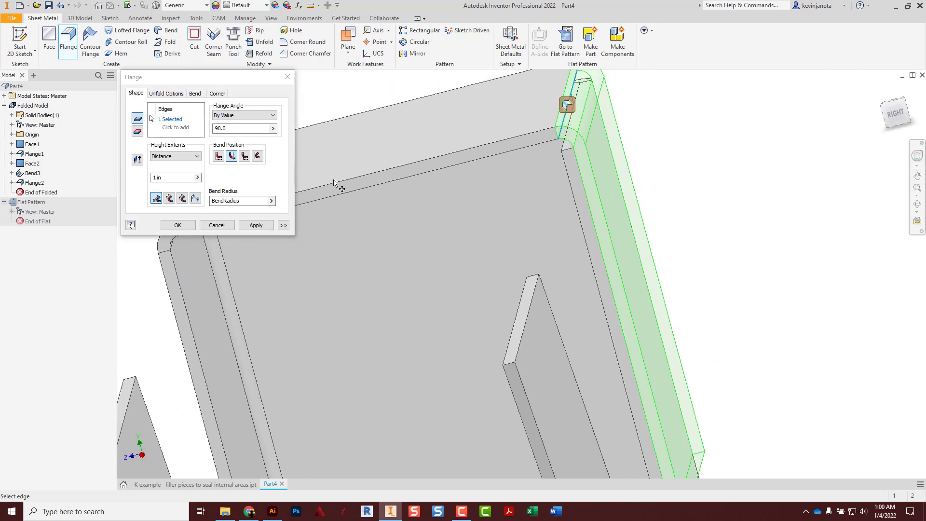
{"action": "scroll", "coordinate": [536, 255], "scroll_direction": "down", "scroll_amount": 1}
{"action": "scroll", "coordinate": [537, 256], "scroll_direction": "down", "scroll_amount": 2}
{"action": "middle_click_drag", "start_coordinate": [554, 263], "coordinate": [374, 246], "text": "shift"}
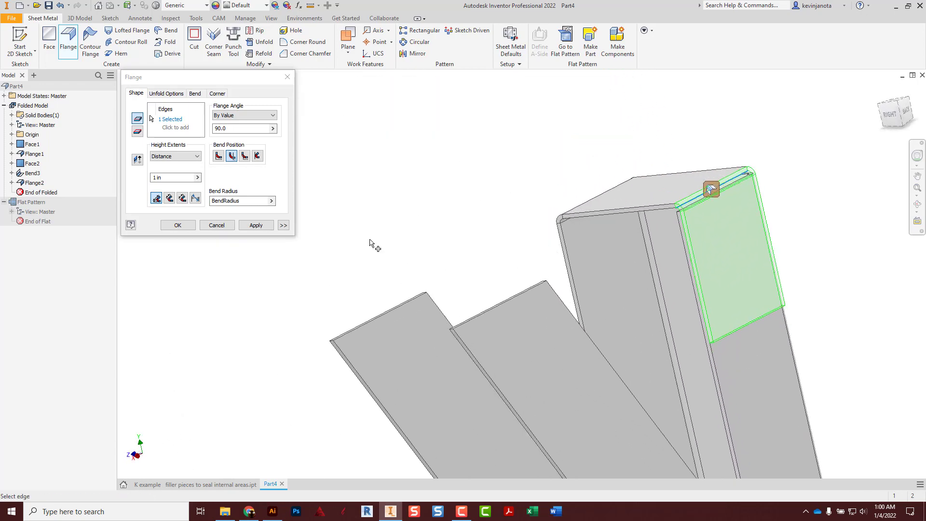
{"action": "left_click", "coordinate": [174, 176]}
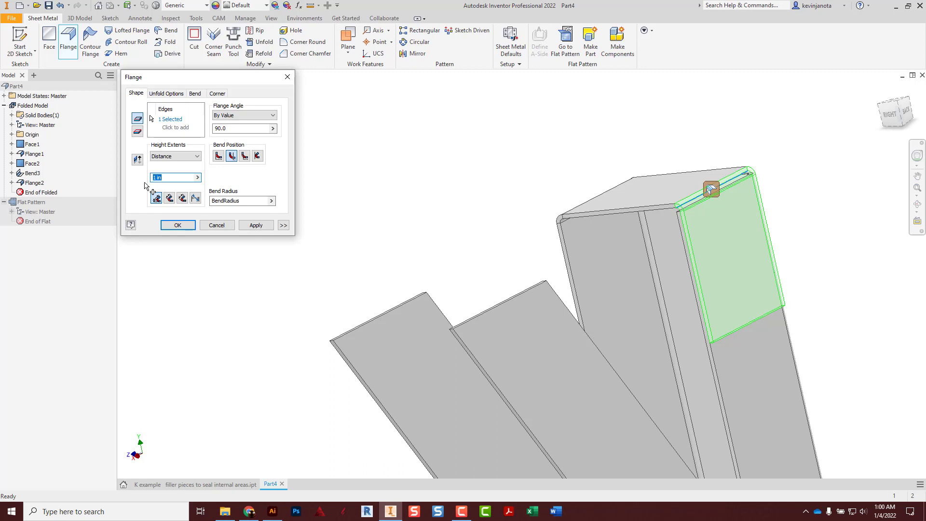
{"action": "type", "text": ".5"}
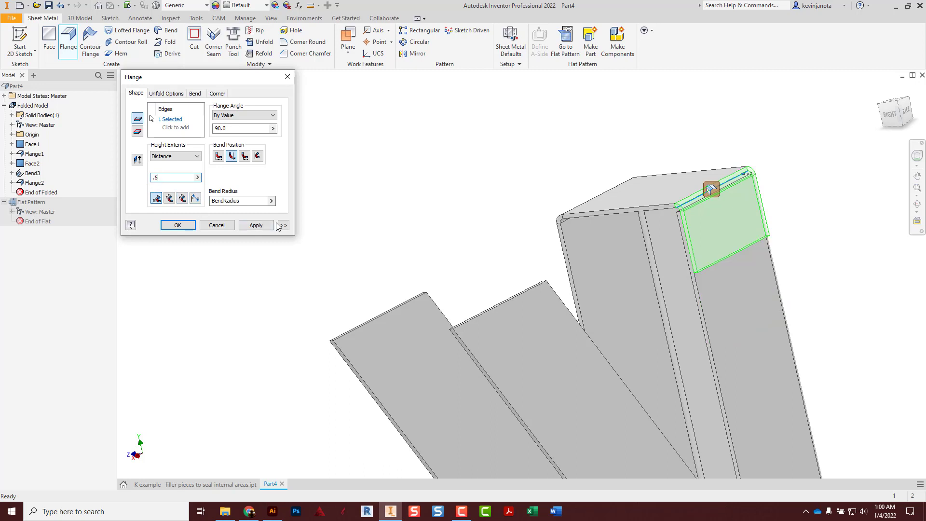
{"action": "middle_click_drag", "start_coordinate": [597, 271], "coordinate": [616, 270], "text": "shift"}
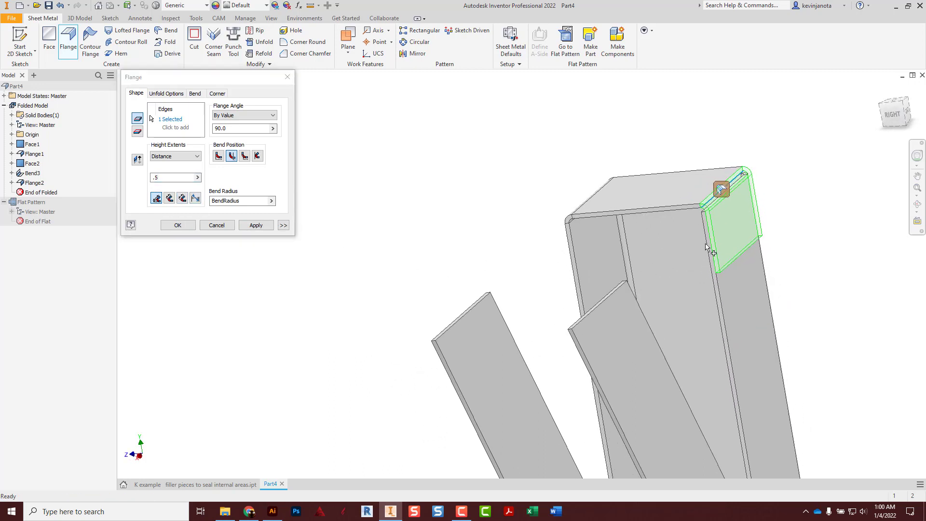
{"action": "scroll", "coordinate": [719, 242], "scroll_direction": "up", "scroll_amount": 3}
{"action": "scroll", "coordinate": [730, 237], "scroll_direction": "up", "scroll_amount": 3}
{"action": "scroll", "coordinate": [726, 239], "scroll_direction": "down", "scroll_amount": 3}
{"action": "middle_click_drag", "start_coordinate": [727, 240], "coordinate": [606, 261]}
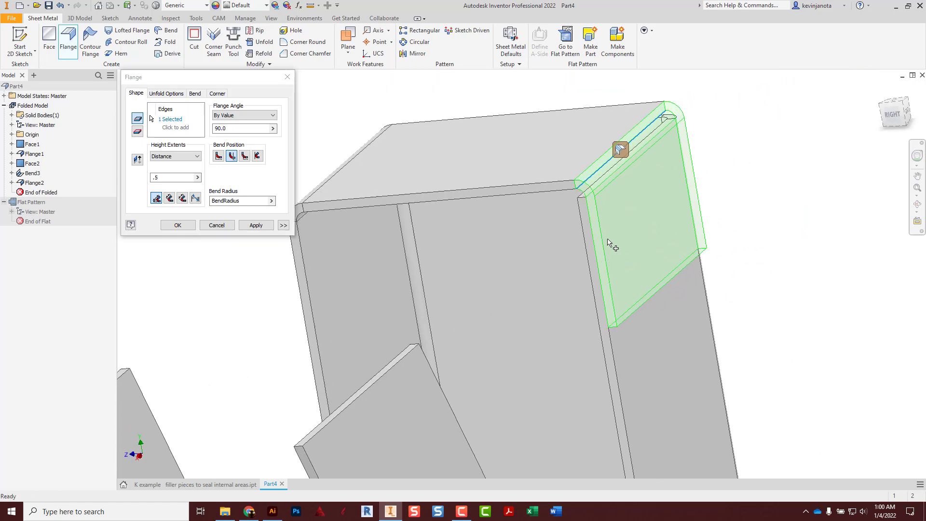
{"action": "scroll", "coordinate": [606, 242], "scroll_direction": "down", "scroll_amount": 2}
{"action": "scroll", "coordinate": [606, 243], "scroll_direction": "up", "scroll_amount": 2}
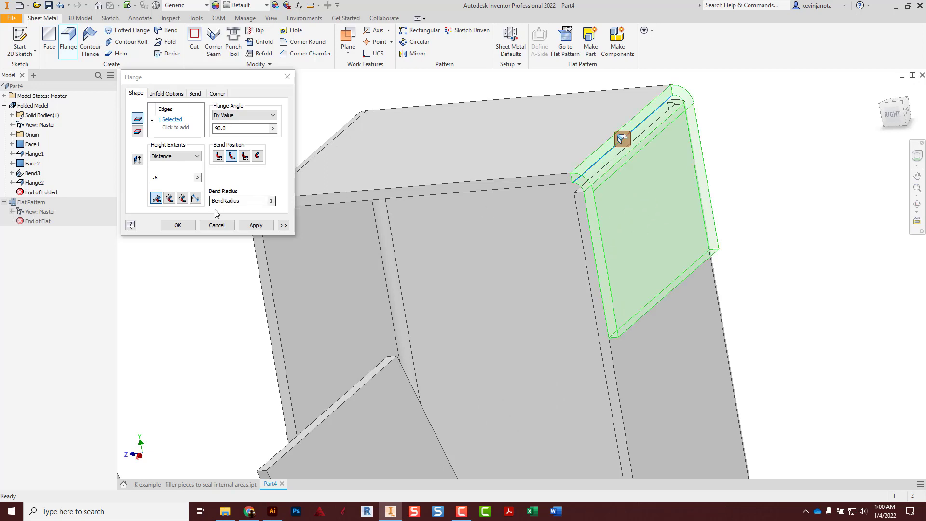
{"action": "left_click", "coordinate": [251, 226]}
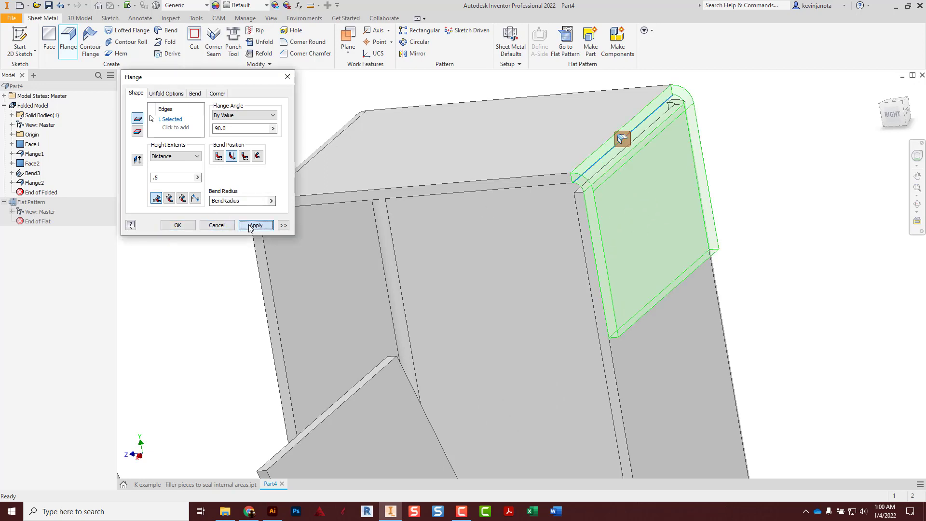
{"action": "left_click", "coordinate": [209, 227]}
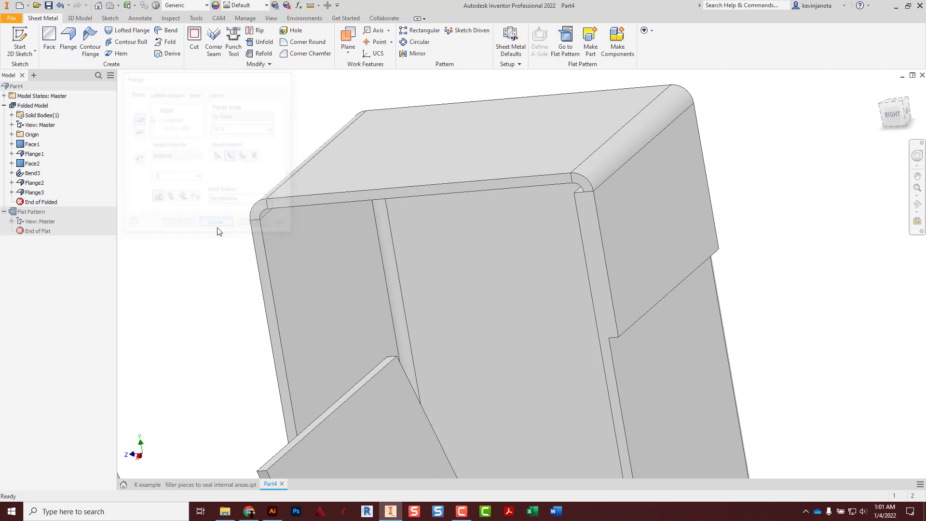
Step: Inspect the top corner and the flat pattern with the two added flanges, and return to the folded part
{"action": "scroll", "coordinate": [311, 244], "scroll_direction": "down", "scroll_amount": 3}
{"action": "scroll", "coordinate": [469, 237], "scroll_direction": "up", "scroll_amount": 5}
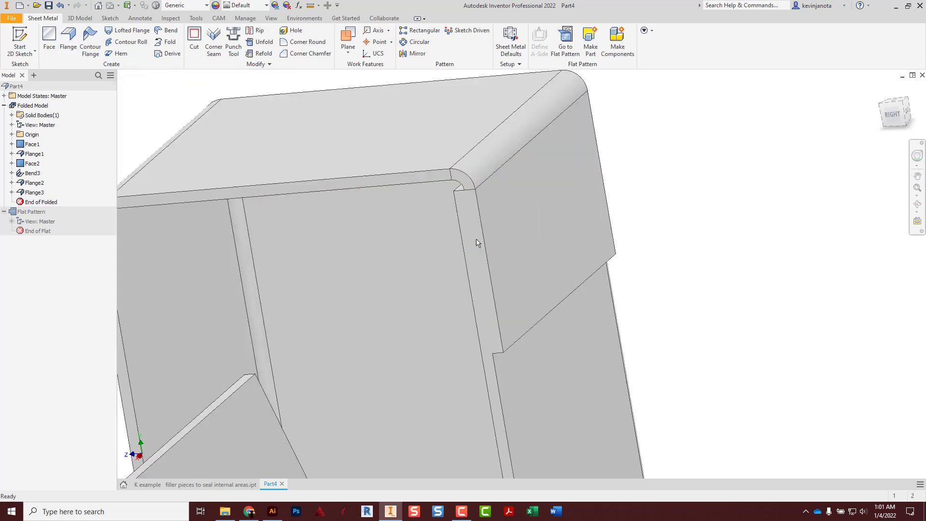
{"action": "scroll", "coordinate": [466, 196], "scroll_direction": "down", "scroll_amount": 4}
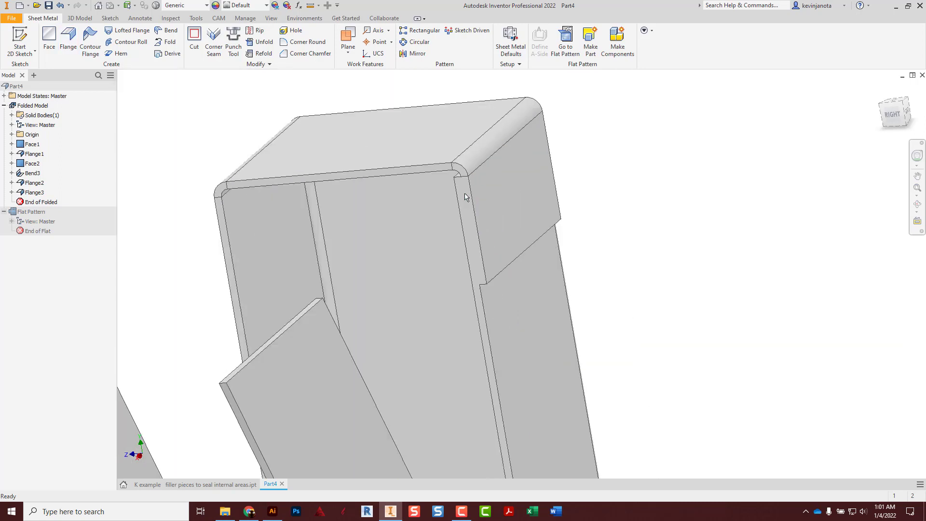
{"action": "left_click", "coordinate": [564, 48]}
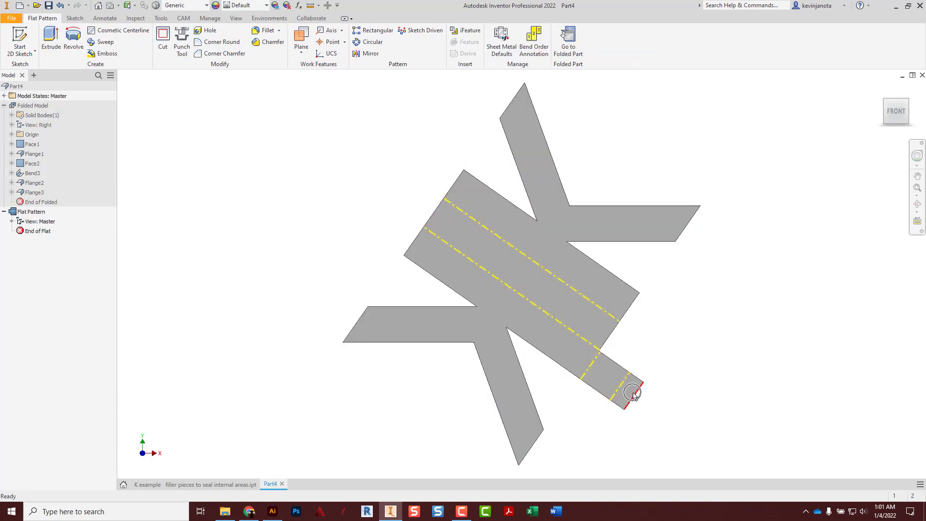
{"action": "left_click", "coordinate": [633, 395]}
{"action": "left_click", "coordinate": [631, 392]}
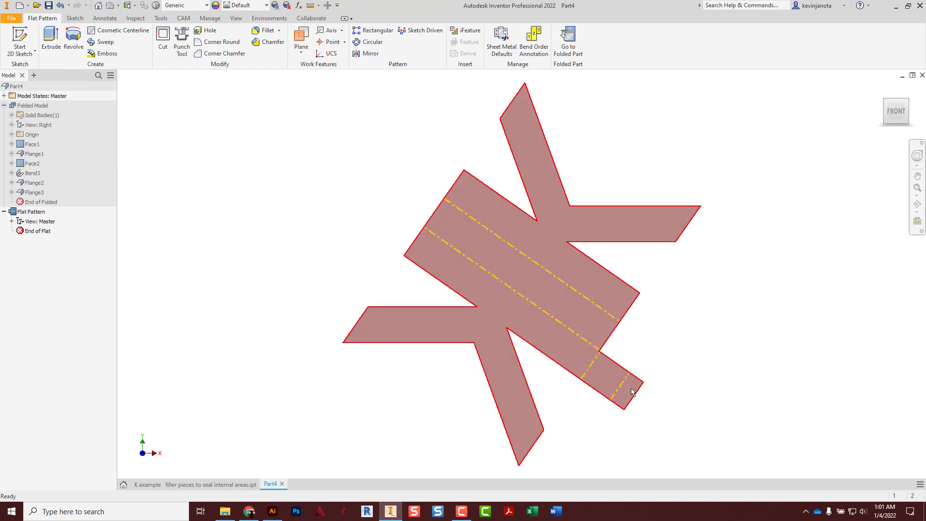
{"action": "left_click", "coordinate": [568, 41]}
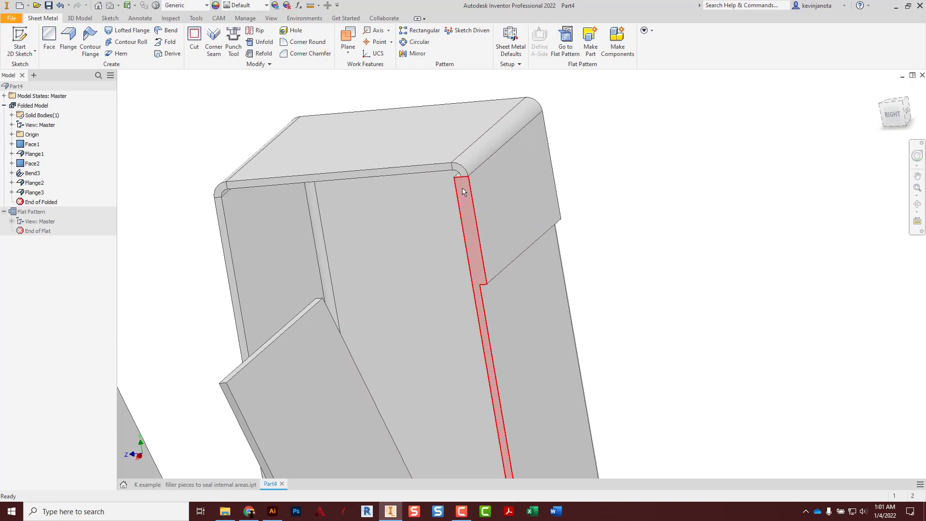
Step: Add a 1 in, 90-degree flange on the bottom edge of the front K's upright, folding toward the back K
{"action": "scroll", "coordinate": [461, 192], "scroll_direction": "down", "scroll_amount": 2}
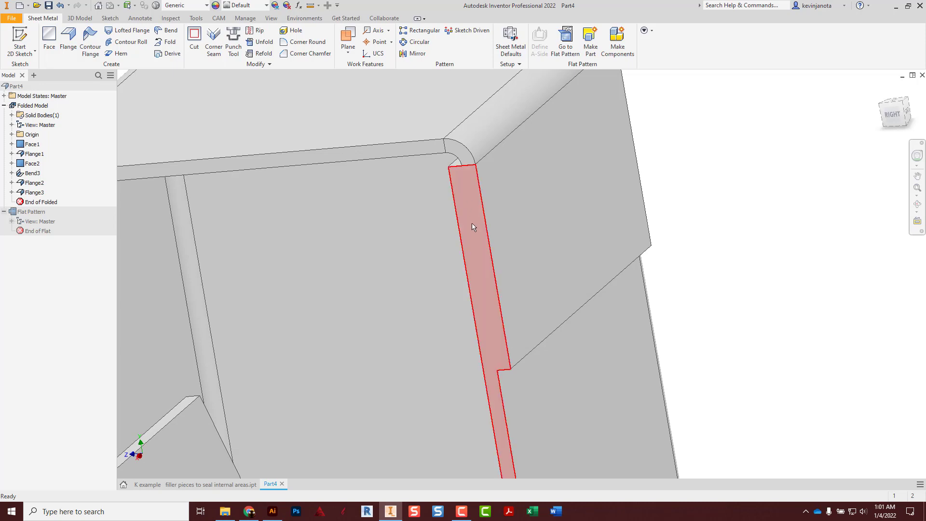
{"action": "scroll", "coordinate": [473, 225], "scroll_direction": "up", "scroll_amount": 8}
{"action": "middle_click_drag", "start_coordinate": [472, 263], "coordinate": [432, 226], "text": "shift"}
{"action": "middle_click_drag", "start_coordinate": [531, 329], "coordinate": [476, 159]}
{"action": "middle_click_drag", "start_coordinate": [535, 314], "coordinate": [529, 217]}
{"action": "scroll", "coordinate": [493, 355], "scroll_direction": "down", "scroll_amount": 3}
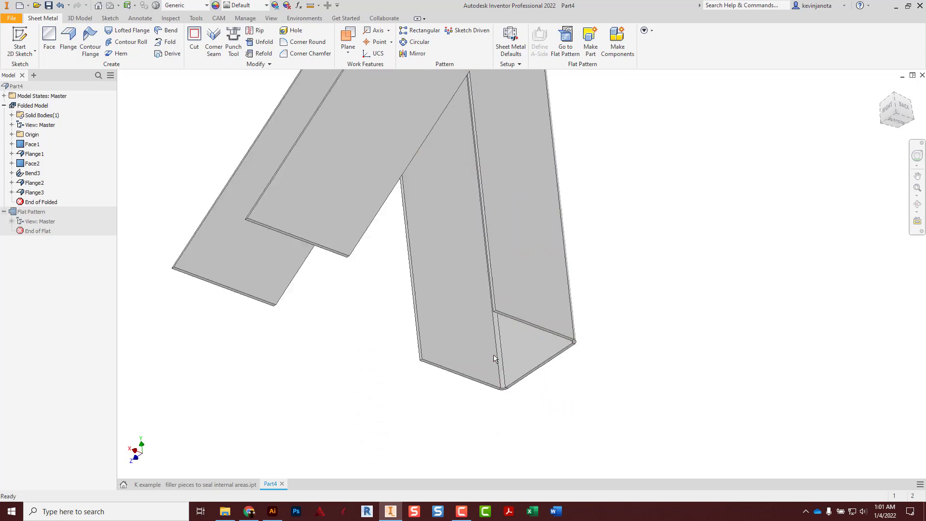
{"action": "left_click", "coordinate": [68, 41]}
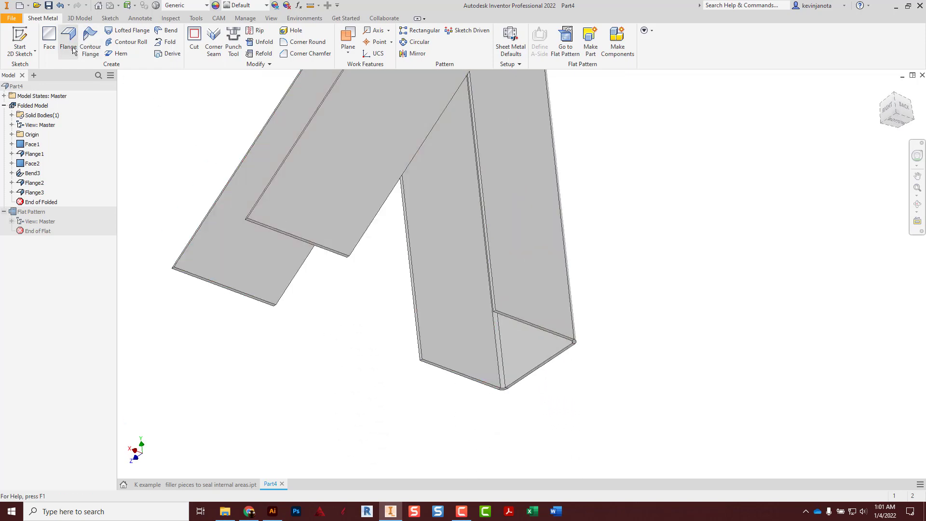
{"action": "left_click", "coordinate": [461, 379]}
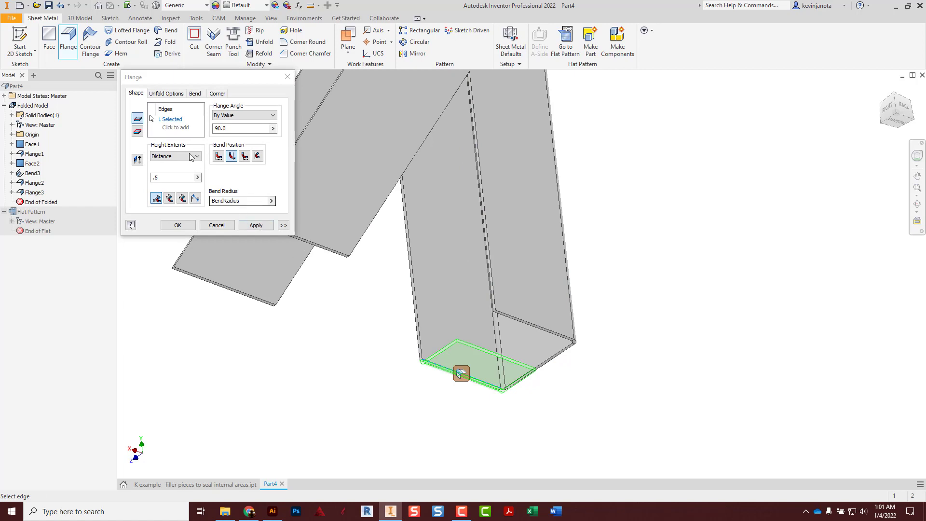
{"action": "left_click", "coordinate": [164, 175]}
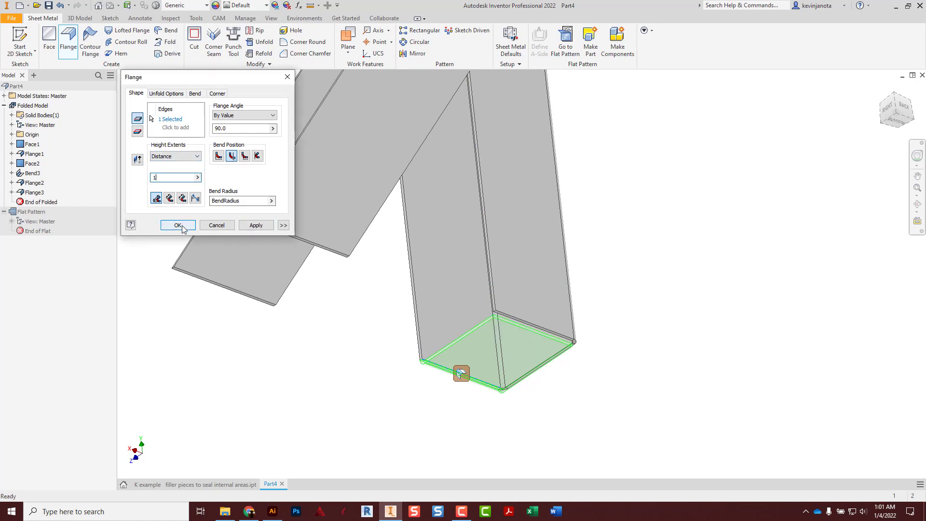
{"action": "type", "text": "1"}
Step: Set the bottom flange's bend position so that the bend starts from the adjacent face
{"action": "left_click", "coordinate": [887, 107]}
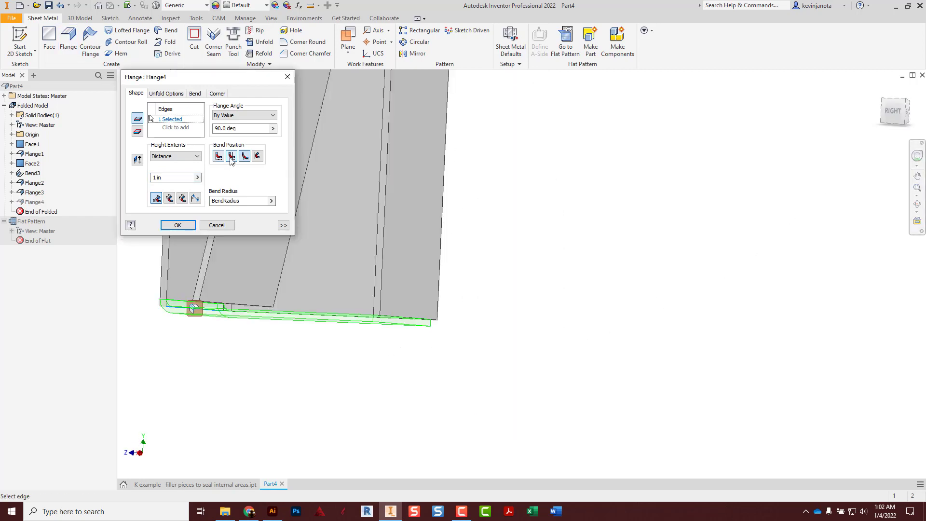
{"action": "left_click", "coordinate": [233, 156]}
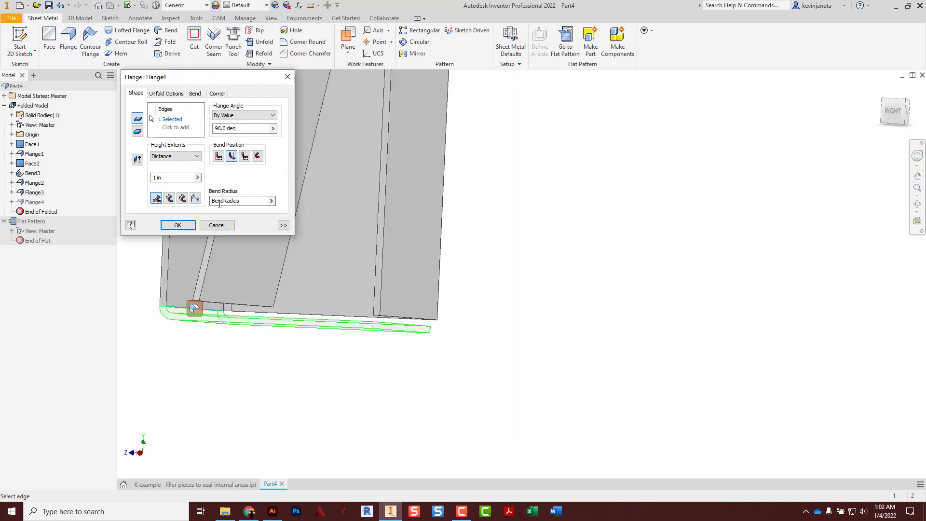
{"action": "left_click", "coordinate": [178, 226]}
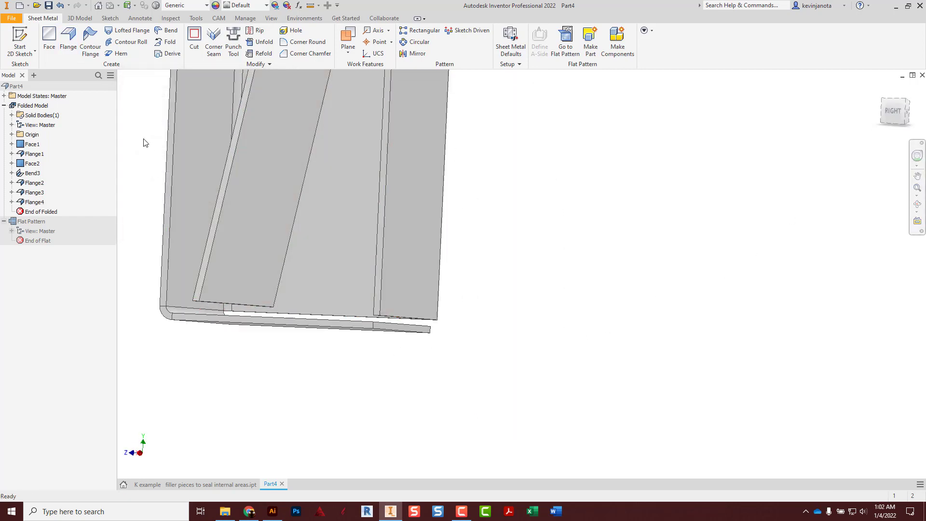
Step: Add a 0.5 in, 90-degree flange folding up from the bottom flange's free edge, with the bend starting from the adjacent face
{"action": "left_click", "coordinate": [68, 38]}
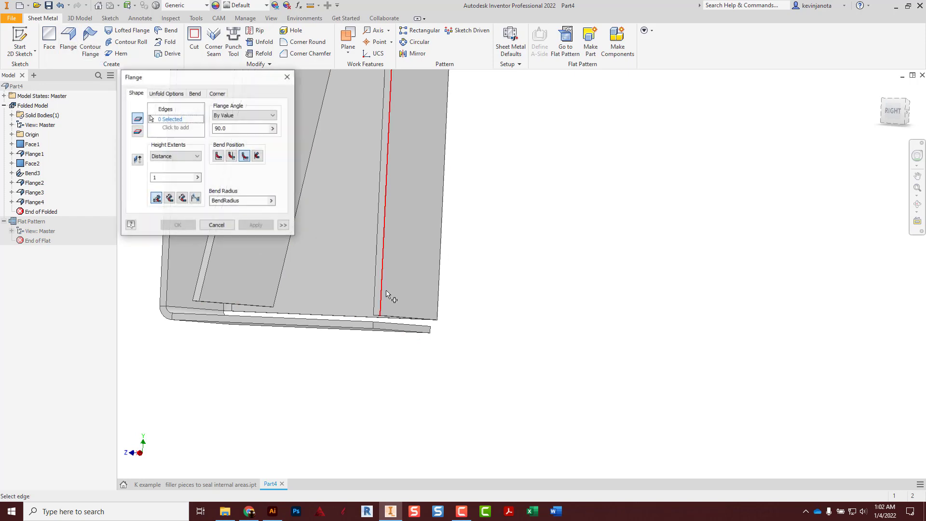
{"action": "left_click", "coordinate": [401, 324]}
{"action": "left_click_drag", "start_coordinate": [167, 178], "coordinate": [144, 177]}
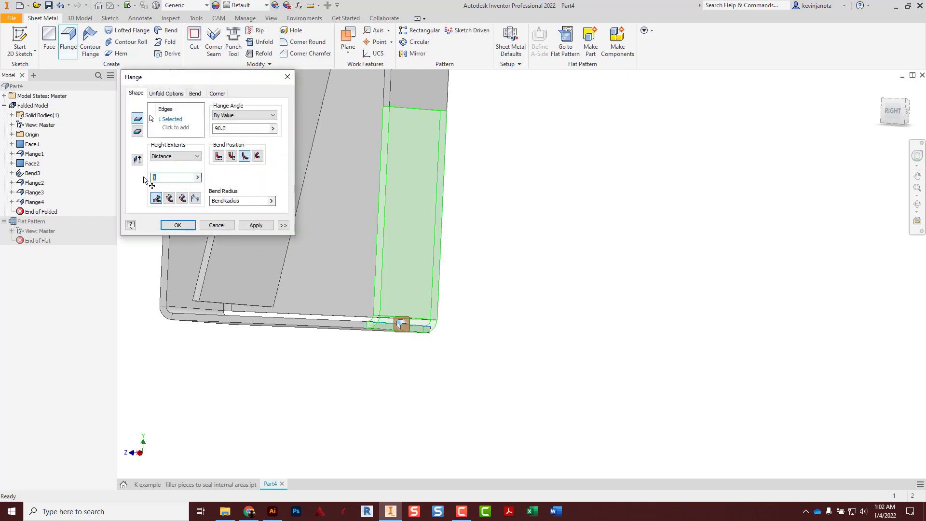
{"action": "type", "text": ".5"}
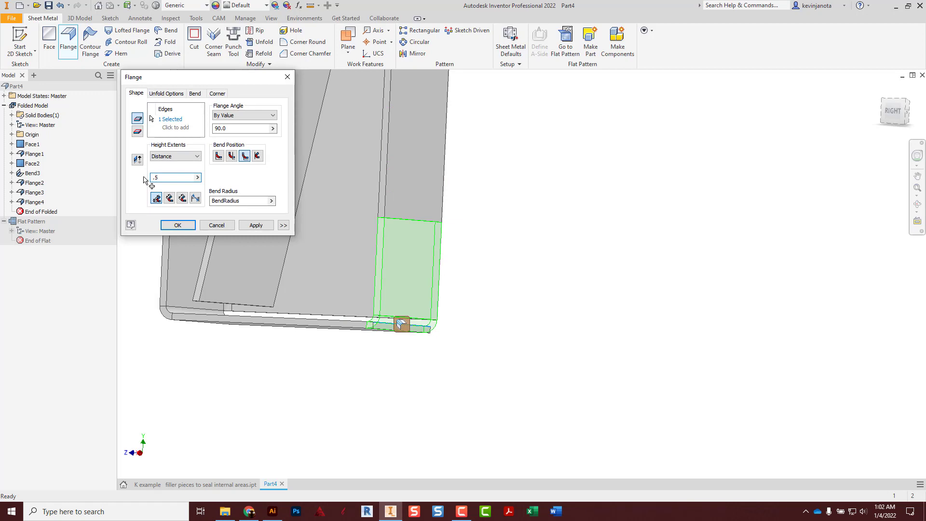
{"action": "middle_click_drag", "start_coordinate": [351, 240], "coordinate": [405, 269], "text": "shift"}
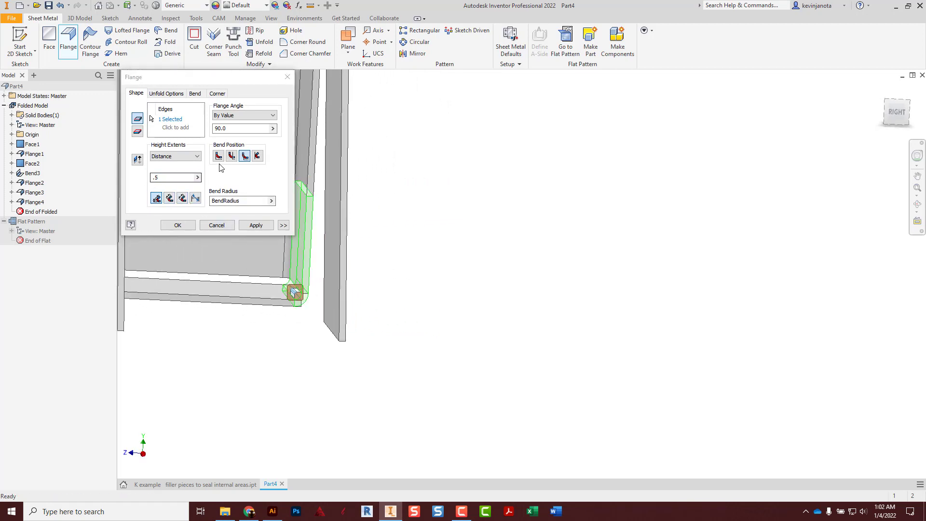
{"action": "left_click", "coordinate": [232, 155]}
{"action": "scroll", "coordinate": [318, 202], "scroll_direction": "down", "scroll_amount": 5}
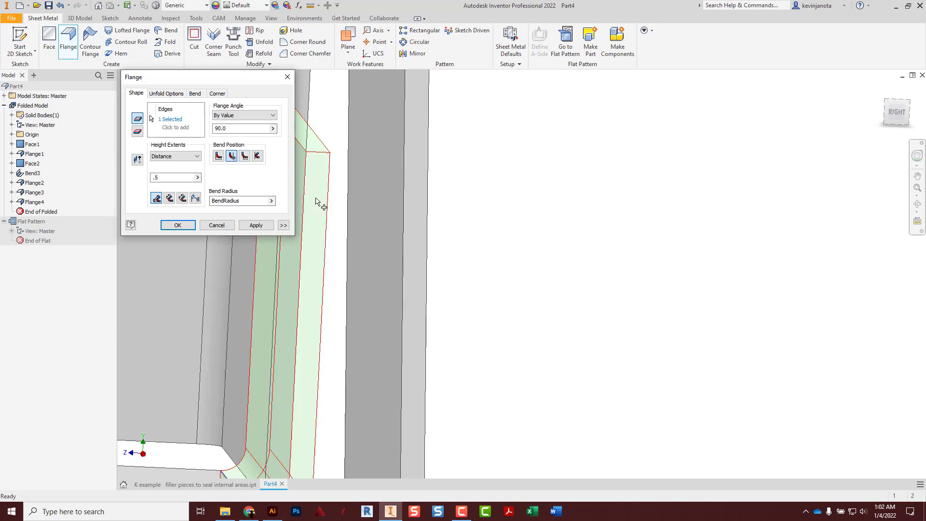
{"action": "middle_click_drag", "start_coordinate": [316, 200], "coordinate": [380, 184]}
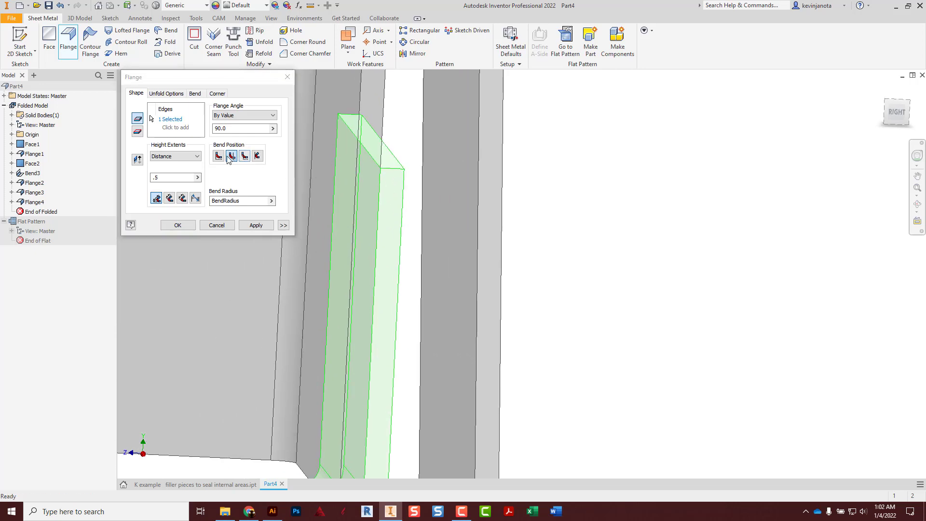
{"action": "left_click", "coordinate": [244, 156]}
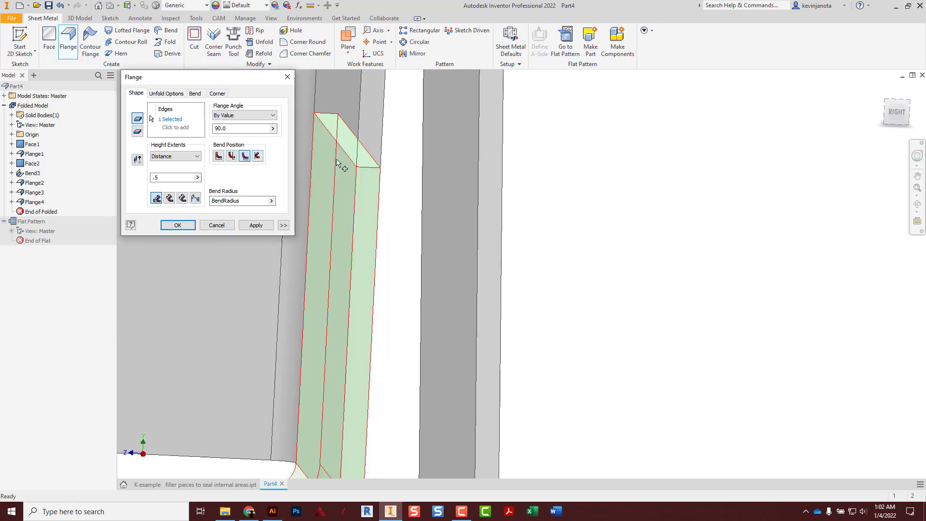
{"action": "left_click", "coordinate": [232, 158]}
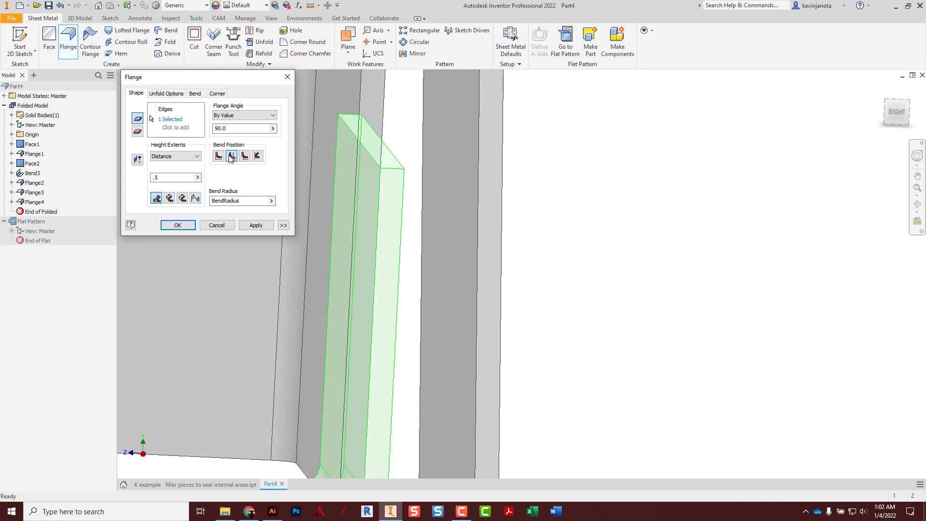
{"action": "left_click", "coordinate": [218, 156]}
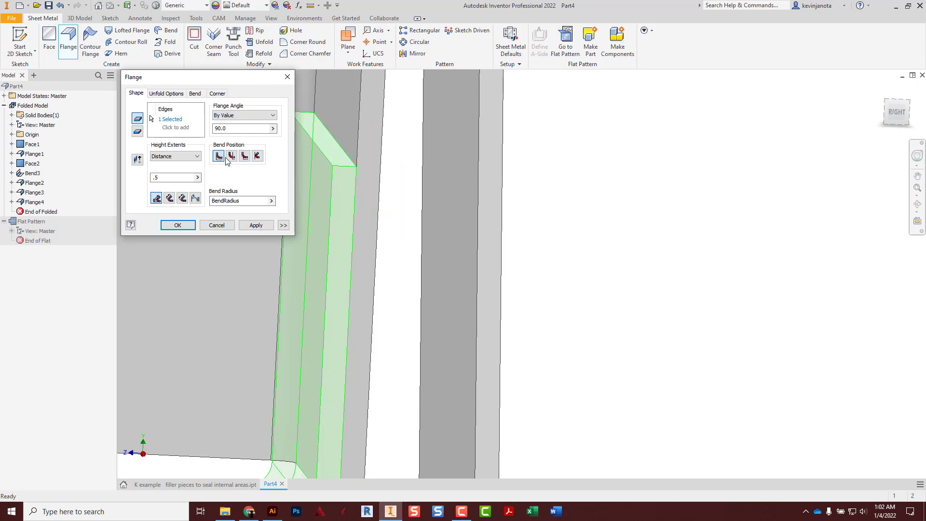
{"action": "left_click", "coordinate": [232, 157]}
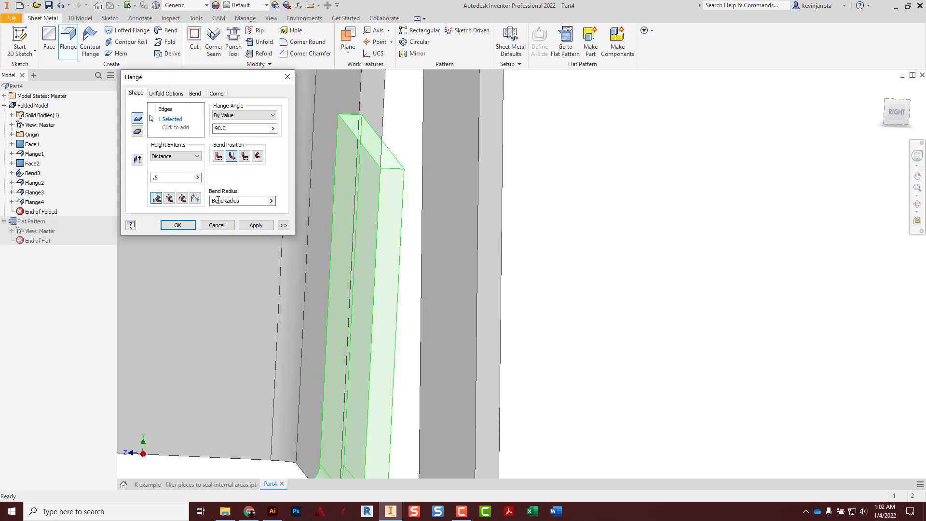
{"action": "scroll", "coordinate": [244, 246], "scroll_direction": "down", "scroll_amount": 5}
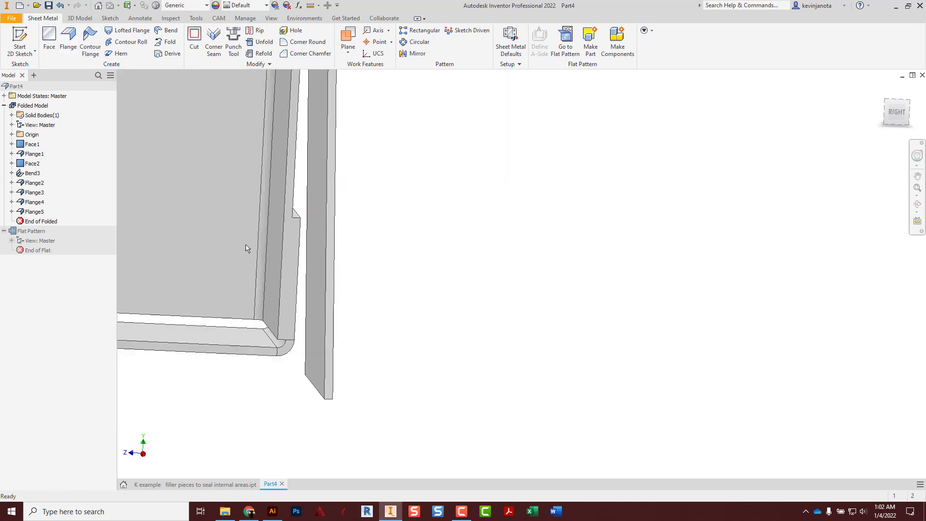
Step: Inspect the bottom corner and the flat pattern with the added bottom flanges, and return to the folded part
{"action": "middle_click_drag", "start_coordinate": [296, 268], "coordinate": [258, 270], "text": "shift"}
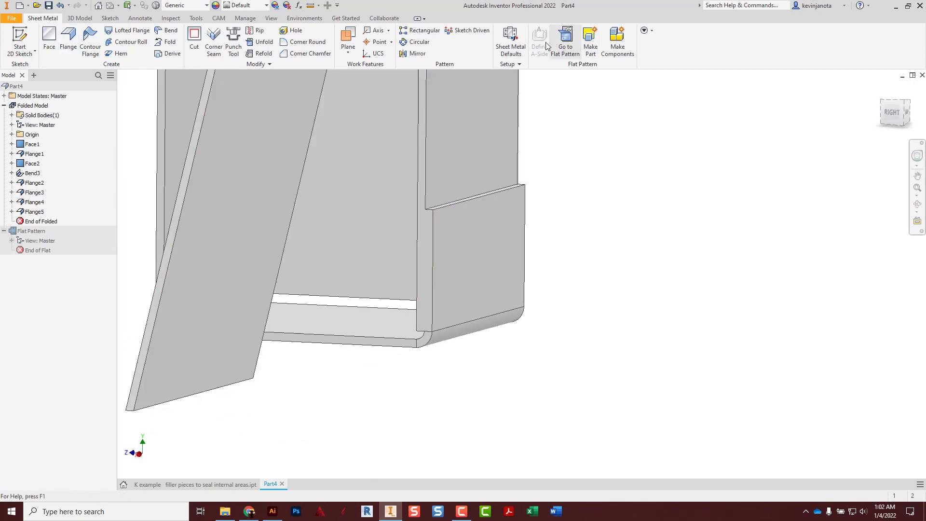
{"action": "left_click", "coordinate": [564, 48]}
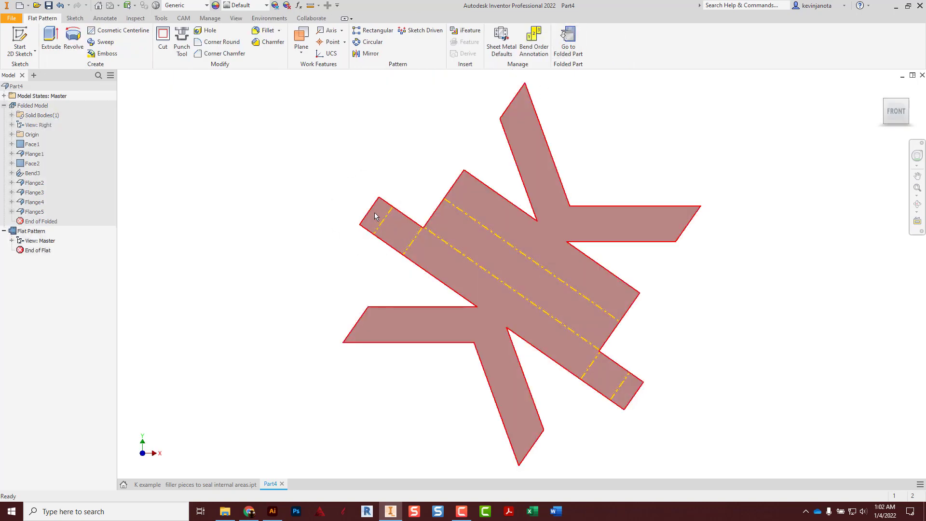
{"action": "left_click", "coordinate": [568, 44]}
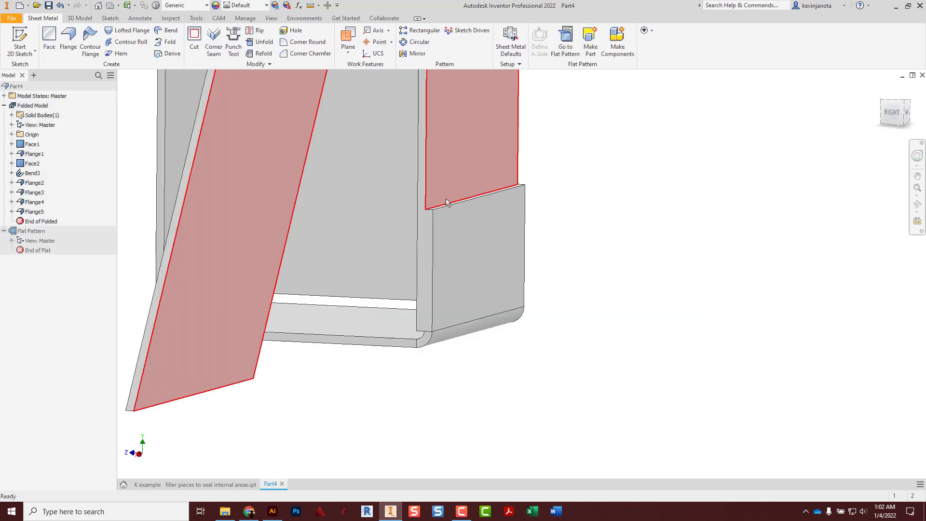
Step: Add a 1 in, 90-degree flange on the top edge of the front K's upper arm, folding toward the back K
{"action": "middle_click_drag", "start_coordinate": [451, 178], "coordinate": [401, 285]}
{"action": "middle_click_drag", "start_coordinate": [412, 186], "coordinate": [398, 301]}
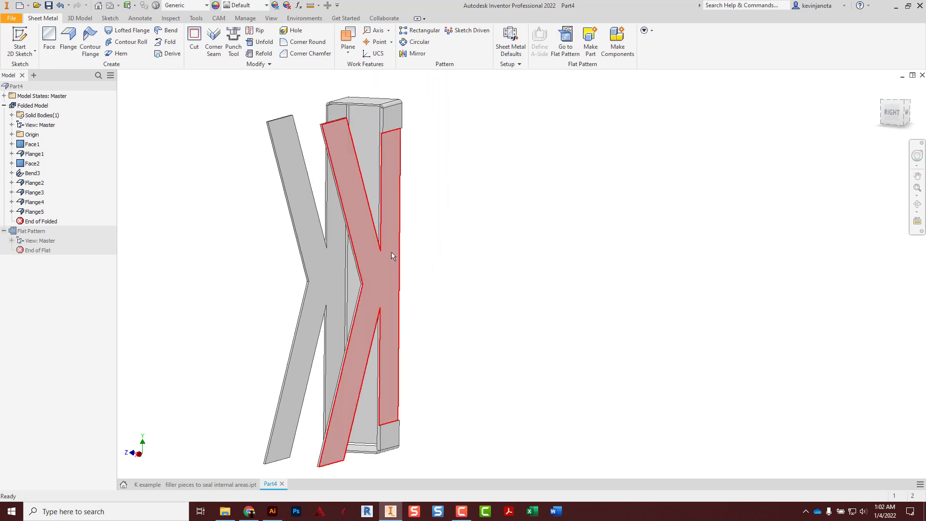
{"action": "middle_click_drag", "start_coordinate": [337, 166], "coordinate": [296, 174], "text": "shift"}
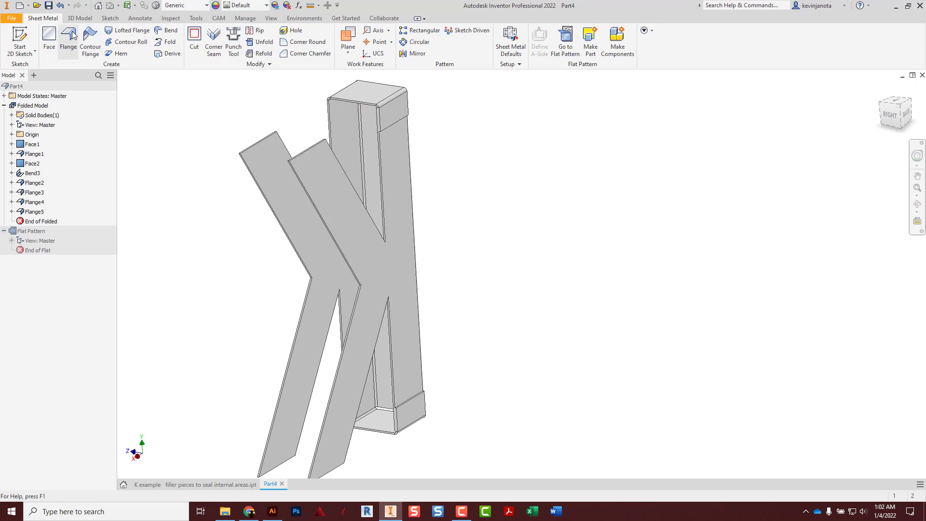
{"action": "middle_click_drag", "start_coordinate": [354, 145], "coordinate": [460, 152]}
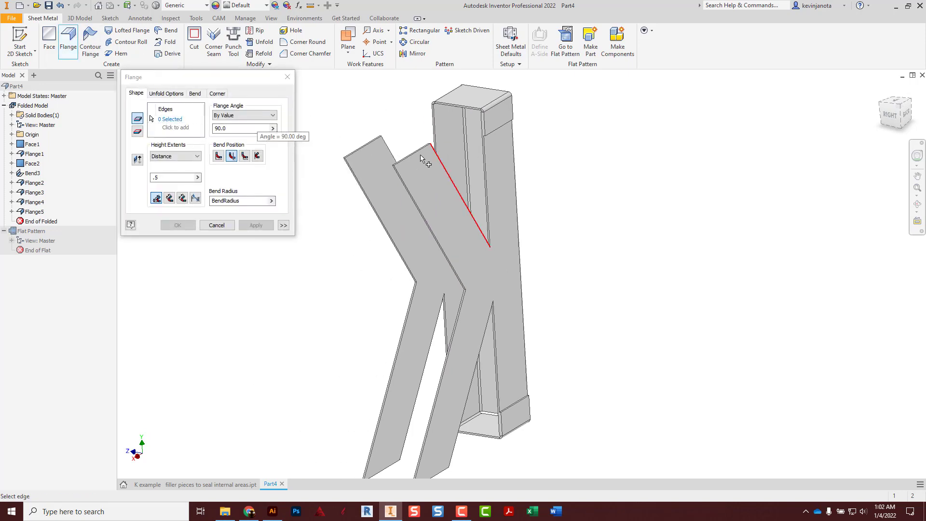
{"action": "scroll", "coordinate": [376, 145], "scroll_direction": "down", "scroll_amount": 3}
{"action": "scroll", "coordinate": [376, 149], "scroll_direction": "up", "scroll_amount": 5}
{"action": "left_click", "coordinate": [375, 140]}
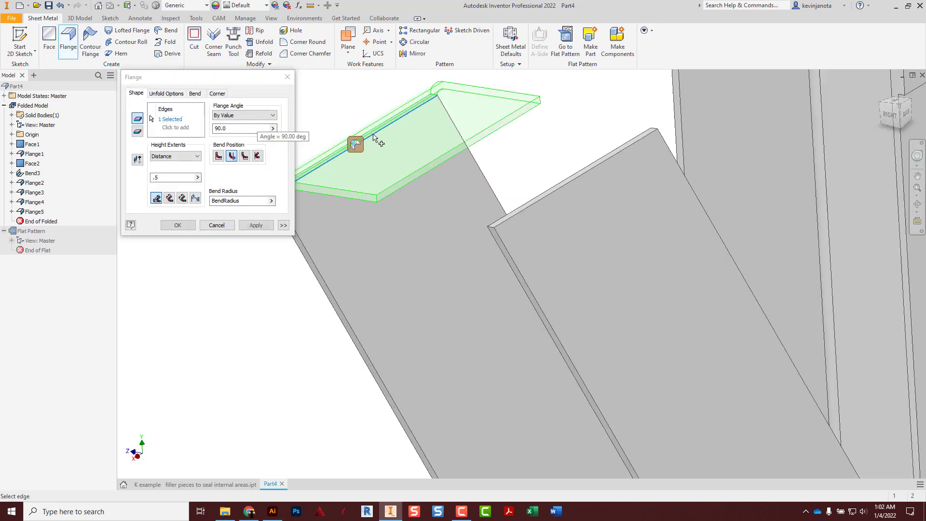
{"action": "left_click_drag", "start_coordinate": [170, 179], "coordinate": [138, 180]}
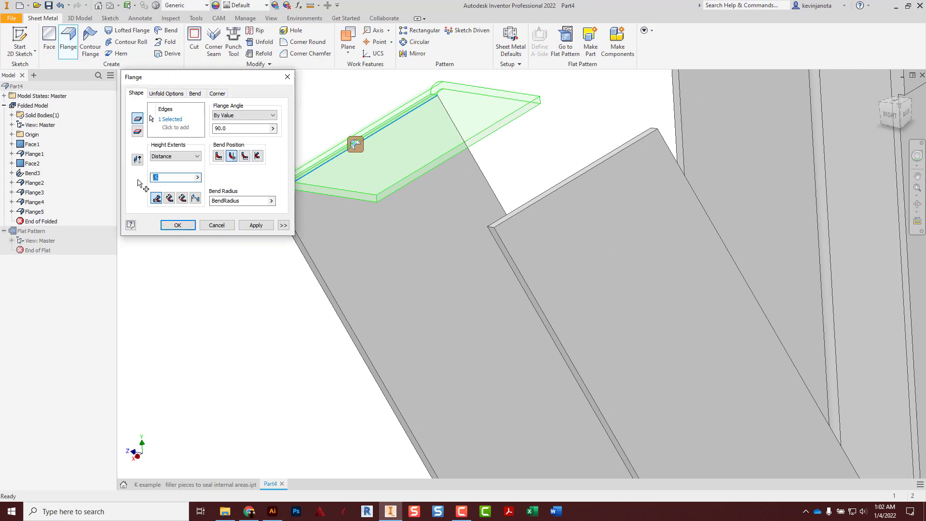
{"action": "type", "text": "1"}
{"action": "middle_click_drag", "start_coordinate": [323, 216], "coordinate": [386, 204], "text": "shift"}
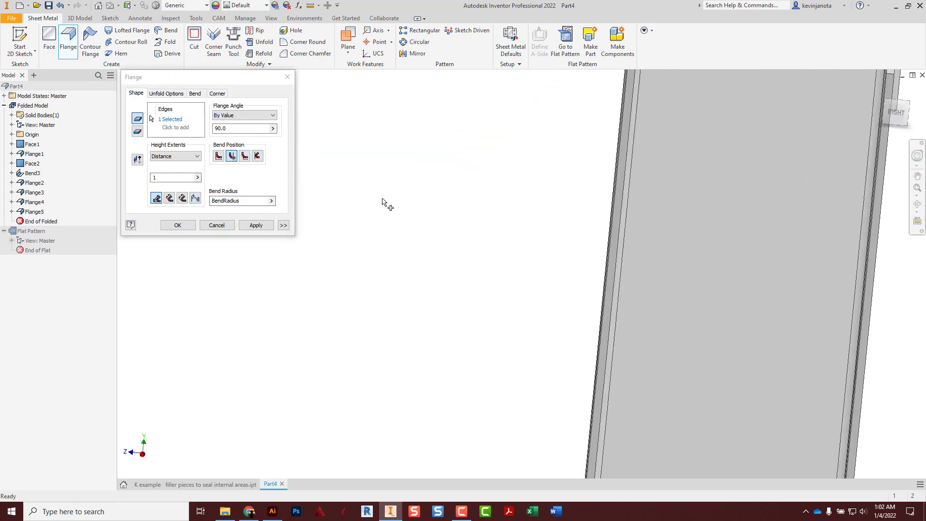
{"action": "middle_click_drag", "start_coordinate": [627, 161], "coordinate": [414, 260]}
{"action": "scroll", "coordinate": [685, 147], "scroll_direction": "down", "scroll_amount": 3}
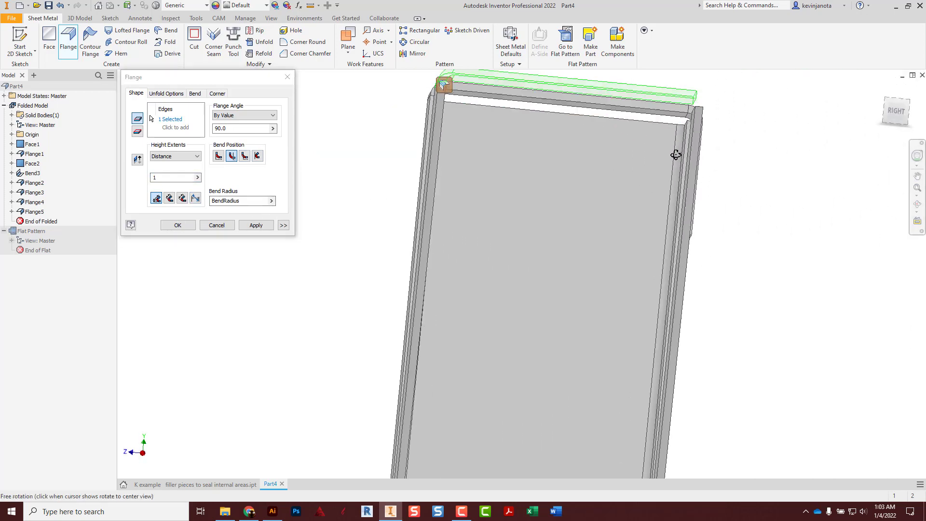
{"action": "scroll", "coordinate": [651, 157], "scroll_direction": "up", "scroll_amount": 3}
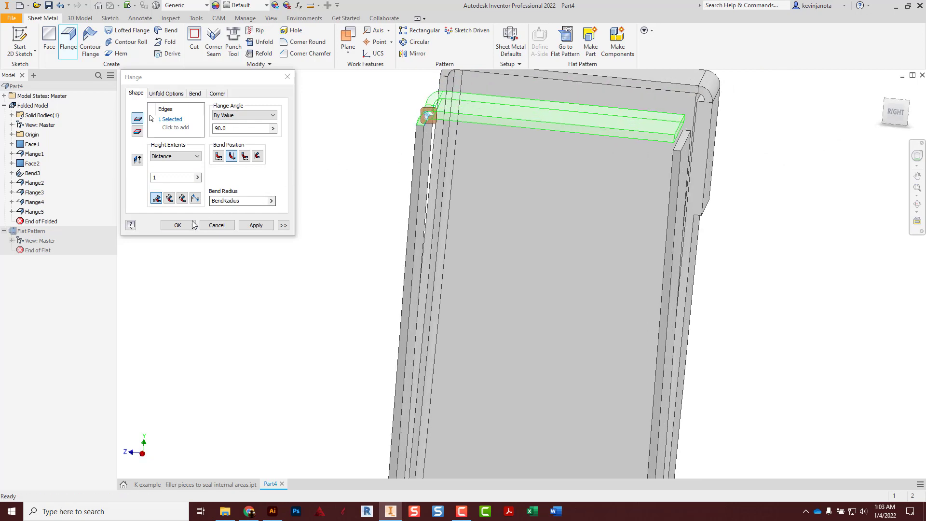
{"action": "left_click", "coordinate": [177, 225]}
Step: Add a 0.5 in, 90-degree flange folding down from the free edge of the upper arm's top flange
{"action": "middle_click_drag", "start_coordinate": [538, 201], "coordinate": [399, 173], "text": "shift"}
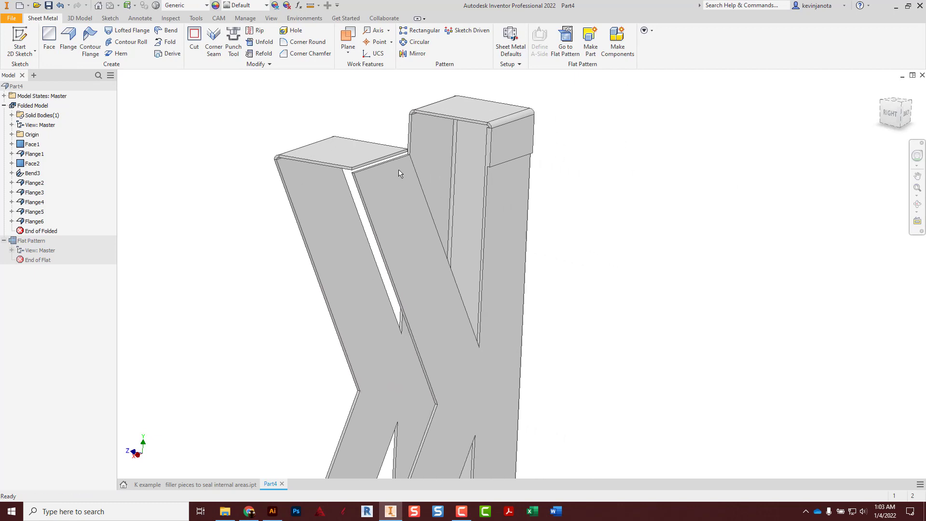
{"action": "scroll", "coordinate": [376, 164], "scroll_direction": "up", "scroll_amount": 2}
{"action": "scroll", "coordinate": [375, 163], "scroll_direction": "up", "scroll_amount": 2}
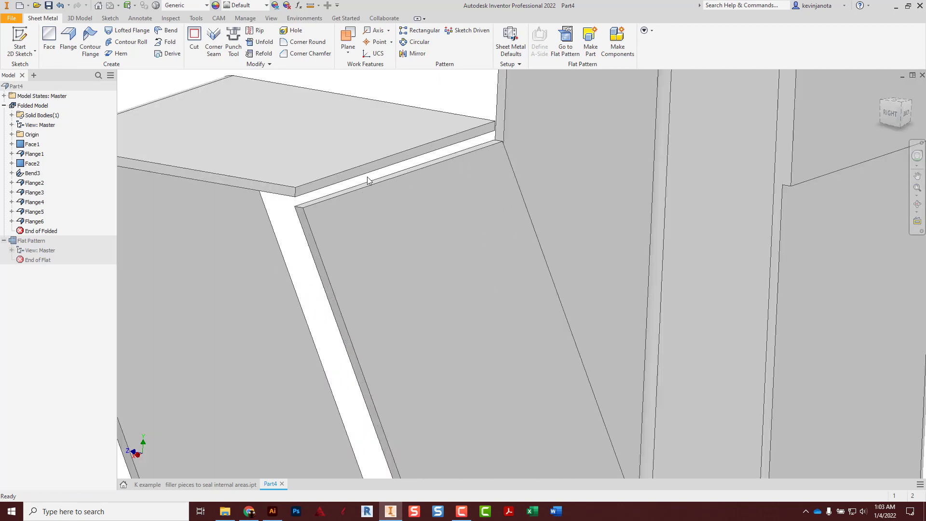
{"action": "left_click", "coordinate": [342, 189]}
{"action": "scroll", "coordinate": [365, 201], "scroll_direction": "down", "scroll_amount": 2}
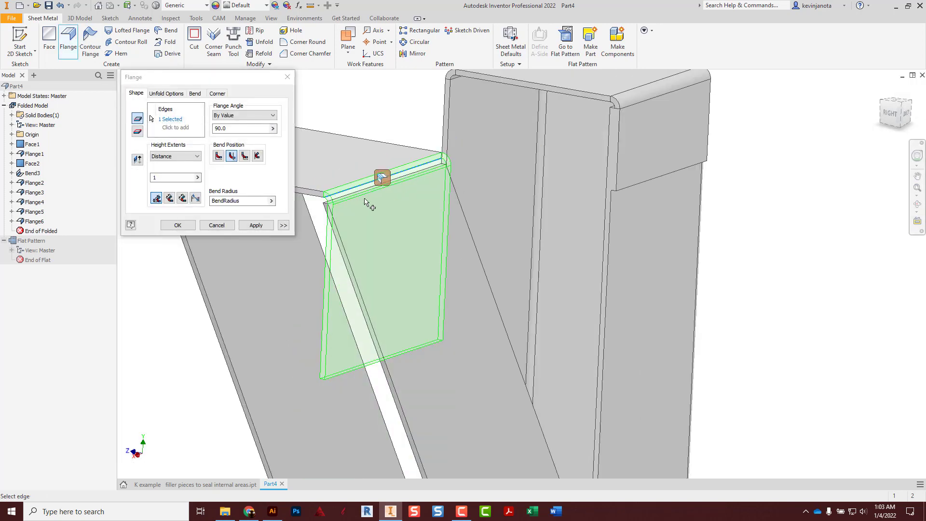
{"action": "left_click", "coordinate": [185, 178]}
{"action": "type", "text": ".5"}
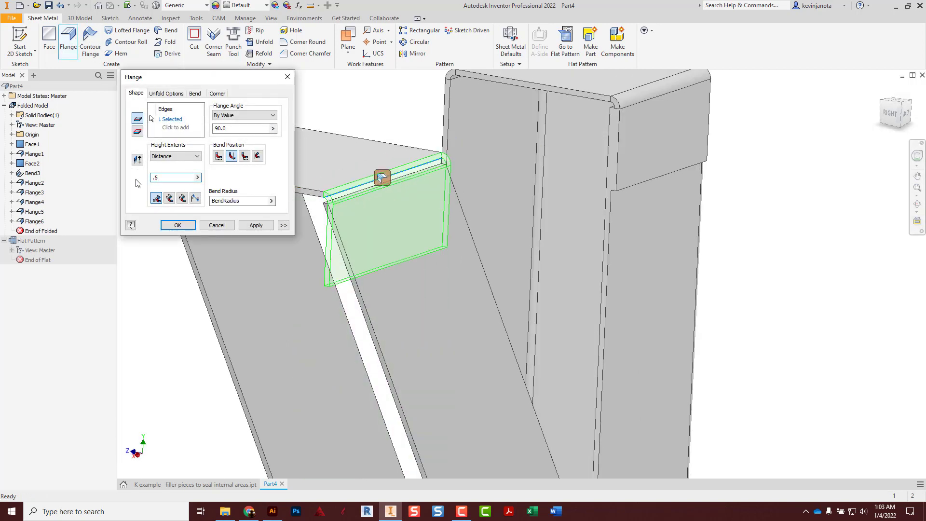
{"action": "left_click", "coordinate": [176, 227]}
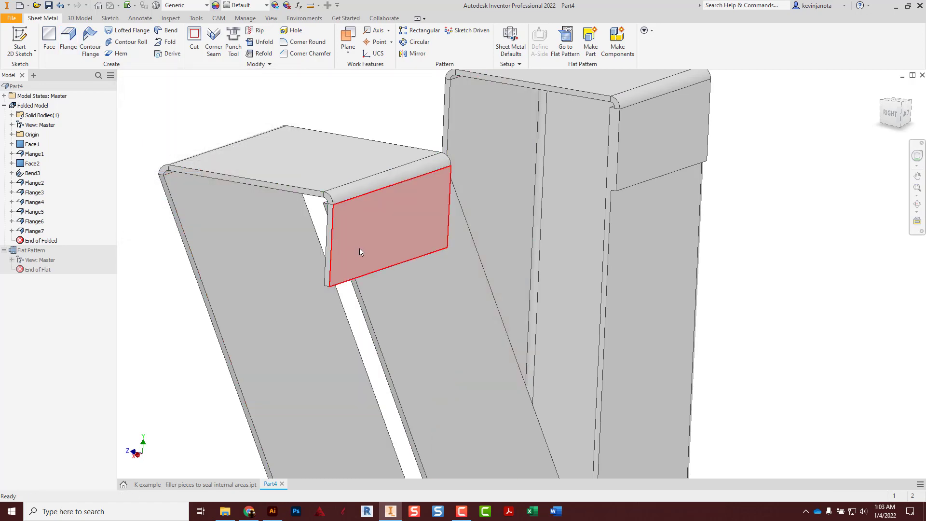
Step: Start a sketch on the upper arm's 0.5 in flange face and project the back K's slanted outer arm edge onto it
{"action": "middle_click_drag", "start_coordinate": [384, 269], "coordinate": [359, 259], "text": "shift"}
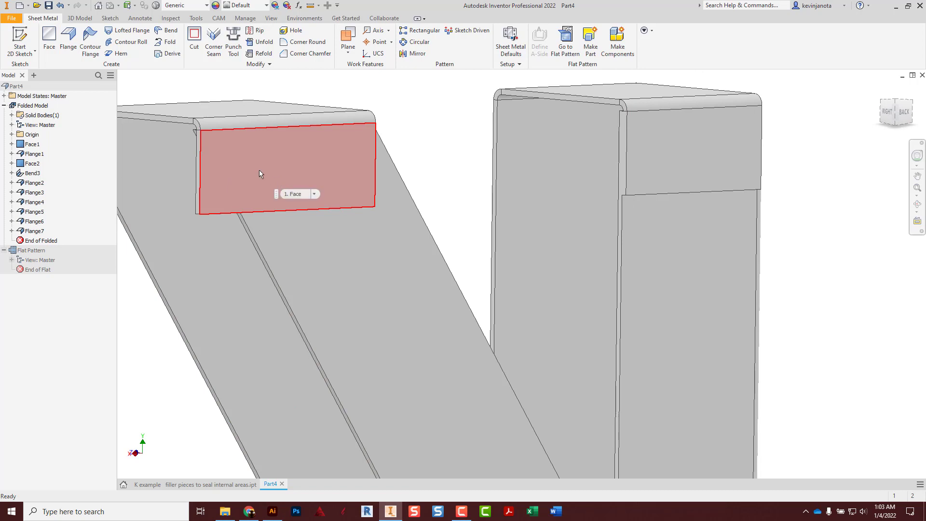
{"action": "mouse_move", "coordinate": [262, 172]}
{"action": "middle_mouse_down", "text": "shift"}
{"action": "mouse_move", "coordinate": [299, 149]}
{"action": "mouse_move", "coordinate": [312, 157]}
{"action": "mouse_move", "coordinate": [269, 172]}
{"action": "middle_mouse_up", "text": "shift"}
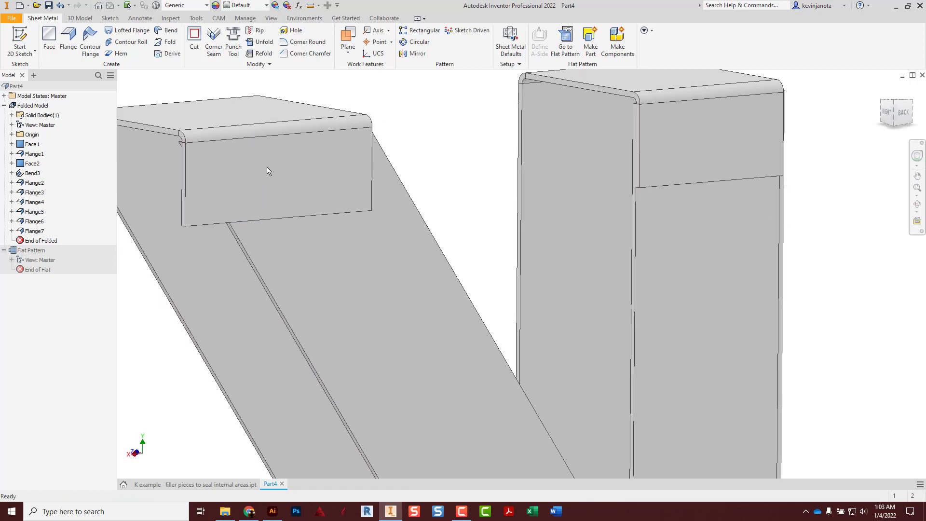
{"action": "left_click", "coordinate": [215, 196]}
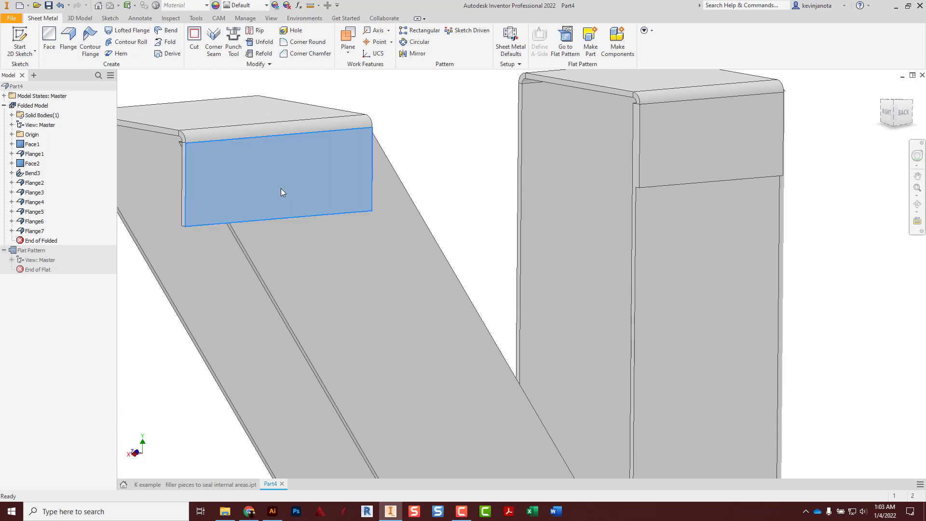
{"action": "key", "text": "Page_Up"}
{"action": "key", "text": "s"}
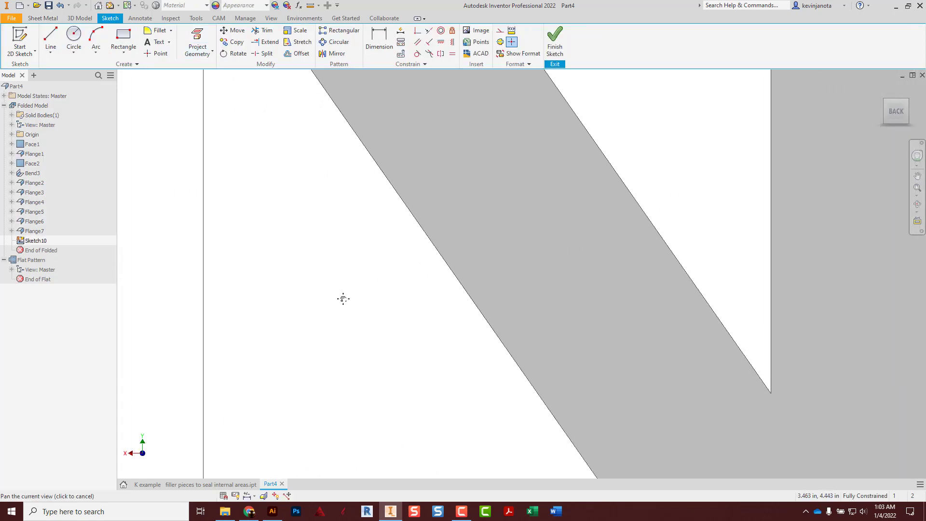
{"action": "mouse_move", "coordinate": [324, 306]}
{"action": "middle_mouse_down", "text": "shift"}
{"action": "mouse_move", "coordinate": [324, 241]}
{"action": "mouse_move", "coordinate": [626, 242]}
{"action": "mouse_move", "coordinate": [304, 246]}
{"action": "mouse_move", "coordinate": [284, 184]}
{"action": "middle_mouse_up", "text": "shift"}
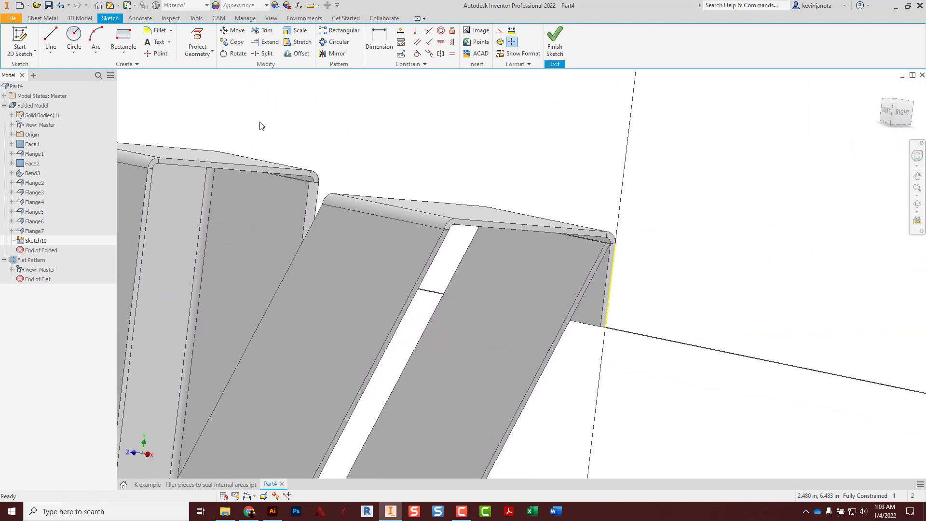
{"action": "left_click", "coordinate": [195, 37]}
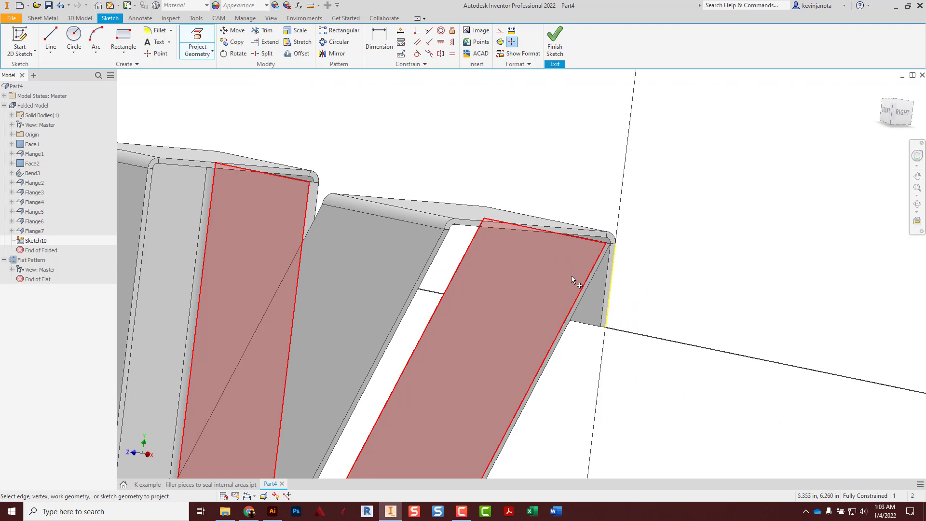
{"action": "mouse_move", "coordinate": [588, 282]}
{"action": "middle_mouse_down", "text": "shift"}
{"action": "mouse_move", "coordinate": [413, 290]}
{"action": "mouse_move", "coordinate": [363, 241]}
{"action": "mouse_move", "coordinate": [310, 247]}
{"action": "mouse_move", "coordinate": [461, 183]}
{"action": "middle_mouse_up", "text": "shift"}
{"action": "scroll", "coordinate": [341, 188], "scroll_direction": "up", "scroll_amount": 3}
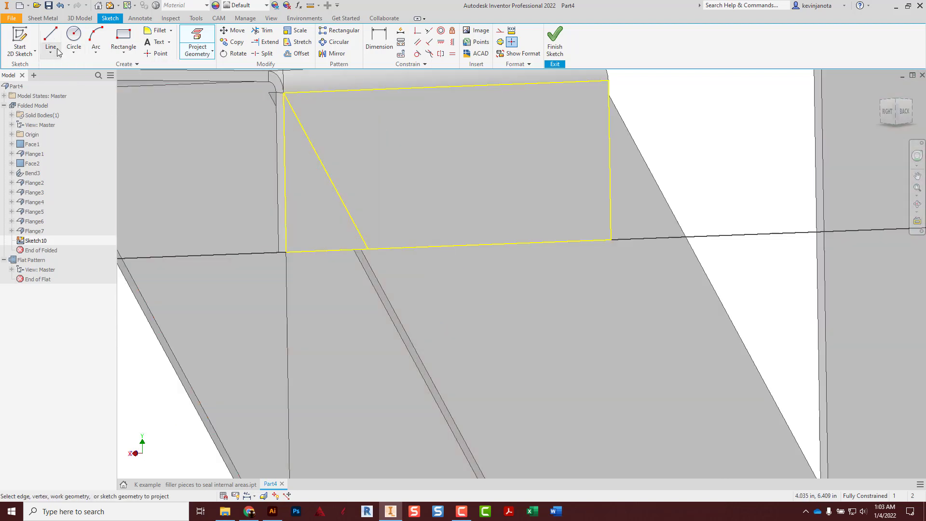
Step: Draw a closed triangle over the flange corner that overhangs the projected slanted edge, and finish the sketch
{"action": "left_click", "coordinate": [50, 39]}
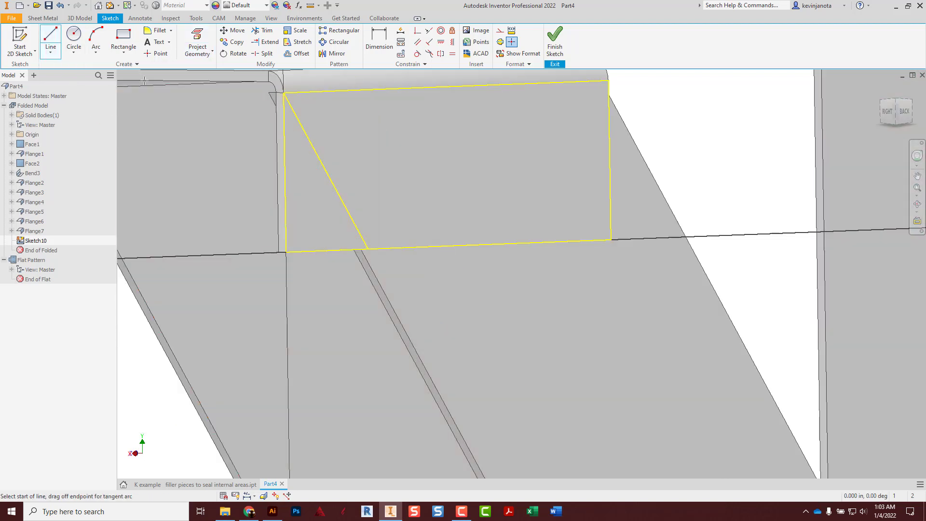
{"action": "left_click", "coordinate": [284, 92]}
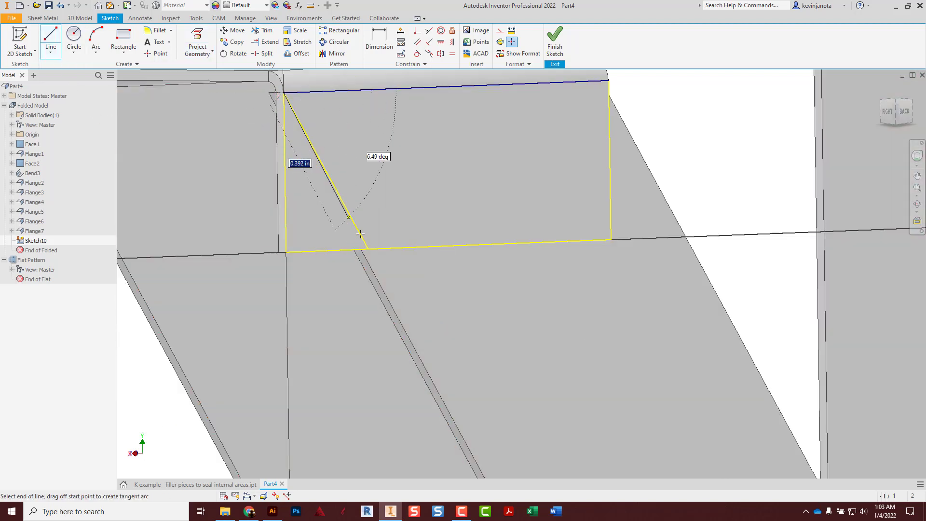
{"action": "left_click", "coordinate": [367, 248]}
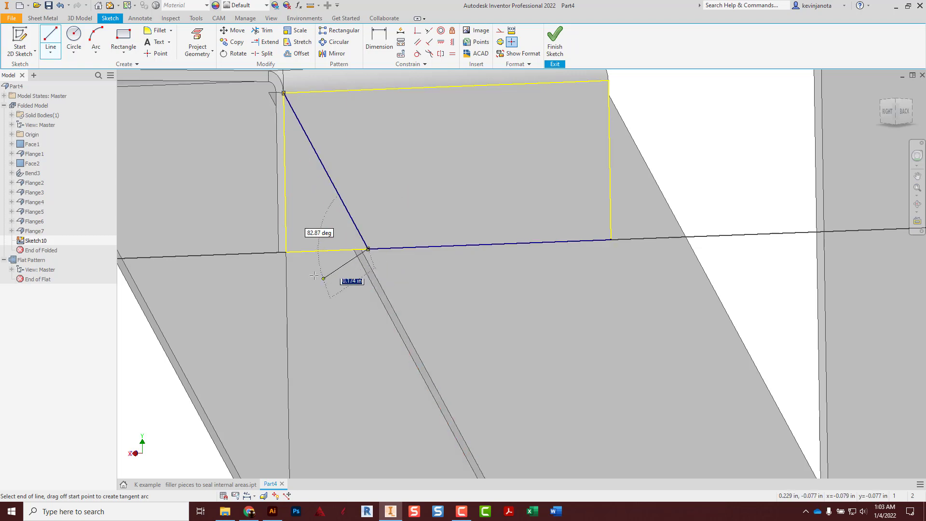
{"action": "left_click", "coordinate": [286, 251]}
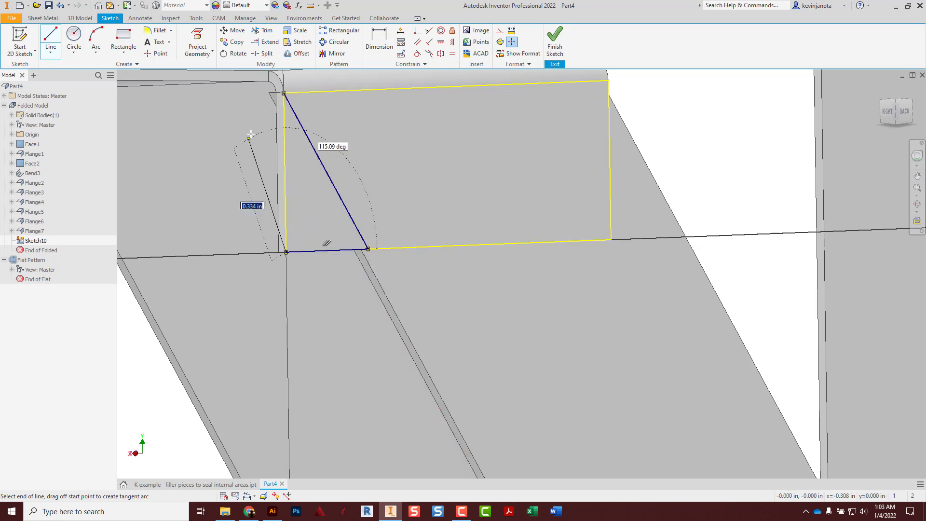
{"action": "left_click", "coordinate": [284, 93]}
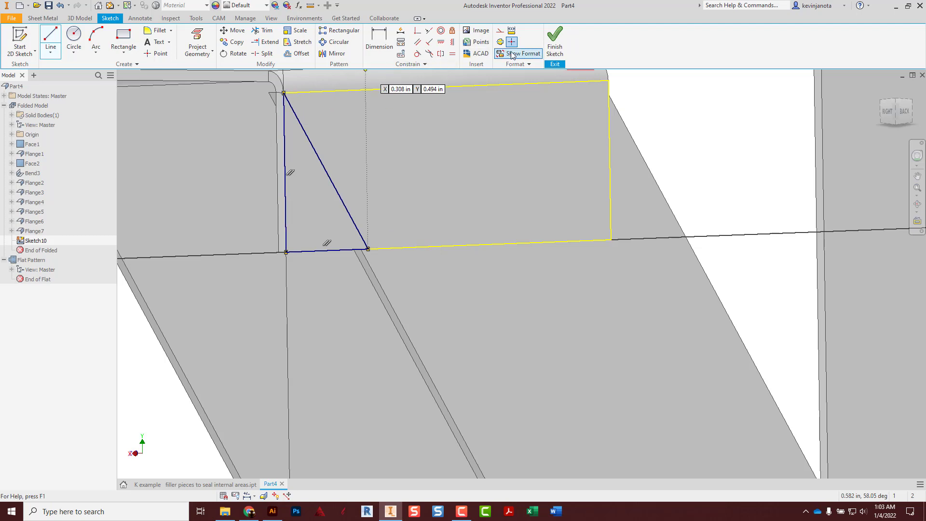
{"action": "left_click", "coordinate": [555, 39]}
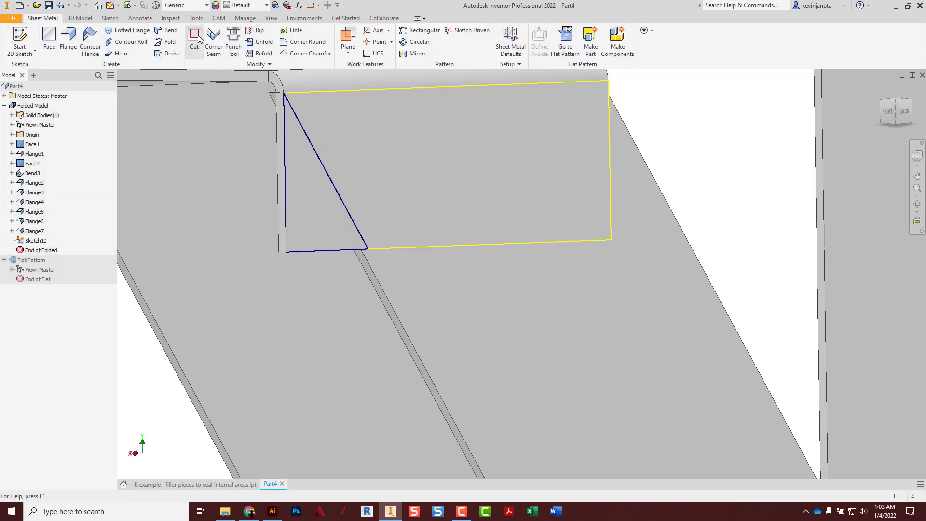
Step: Cut the triangular profile out of the 0.5 in flange to a distance of Thickness, and check the trimmed flange from behind
{"action": "left_click", "coordinate": [194, 38]}
{"action": "left_click", "coordinate": [303, 224]}
{"action": "middle_click_drag", "start_coordinate": [309, 222], "coordinate": [437, 216]}
{"action": "scroll", "coordinate": [365, 179], "scroll_direction": "up", "scroll_amount": 3}
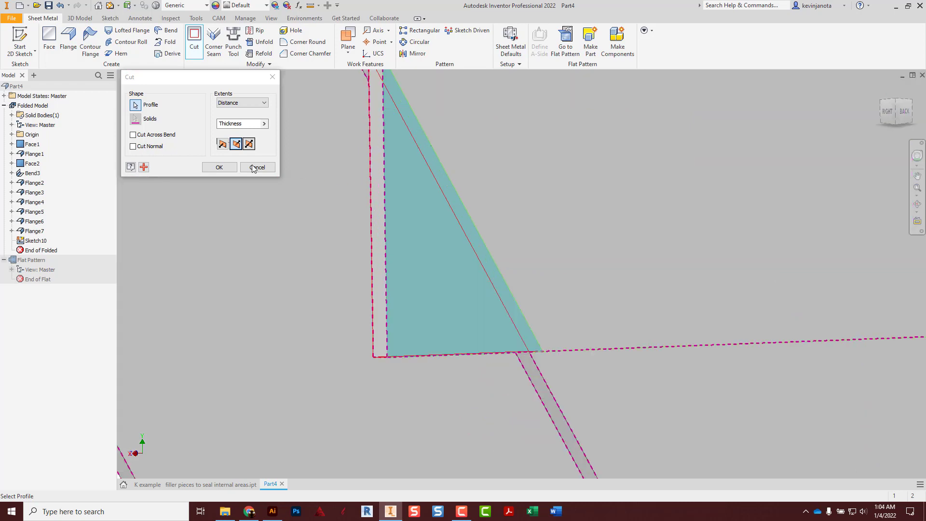
{"action": "left_click", "coordinate": [219, 167]}
{"action": "scroll", "coordinate": [282, 188], "scroll_direction": "down", "scroll_amount": 10}
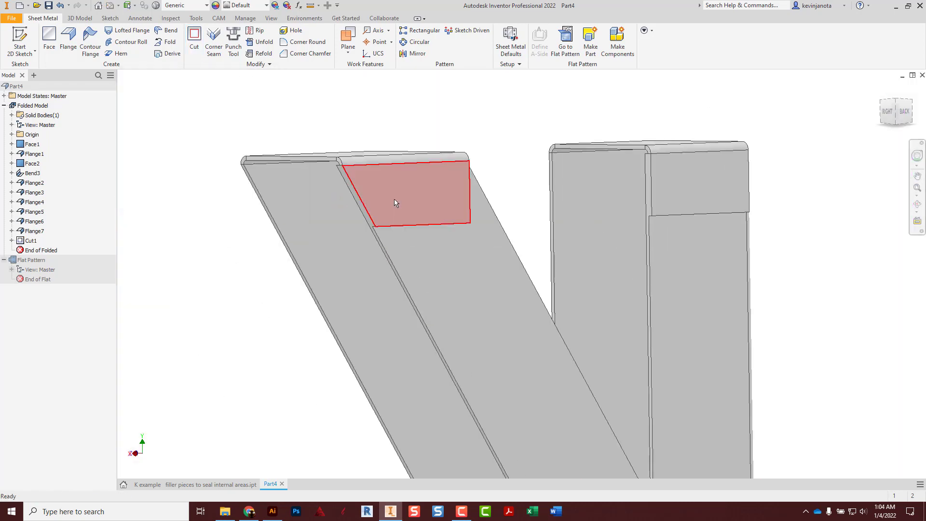
{"action": "scroll", "coordinate": [417, 212], "scroll_direction": "down", "scroll_amount": 2}
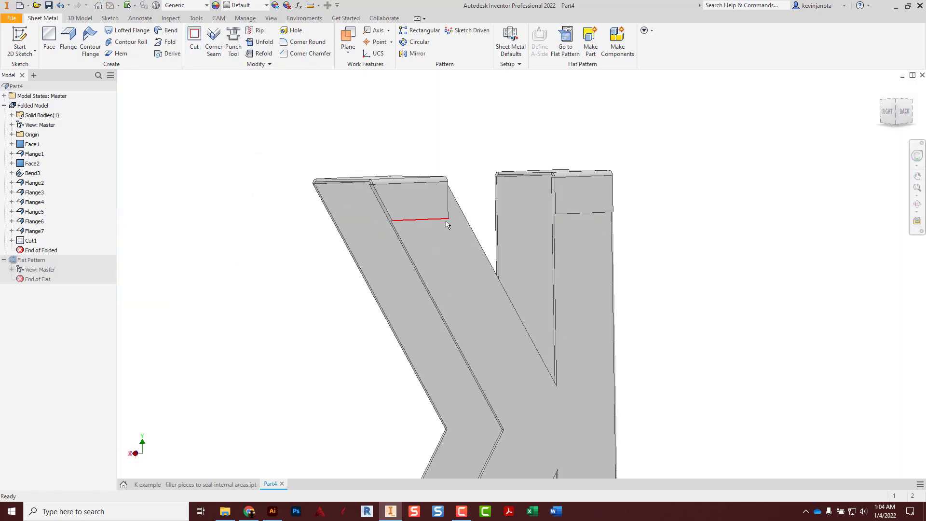
{"action": "middle_click_drag", "start_coordinate": [446, 225], "coordinate": [407, 212], "text": "shift"}
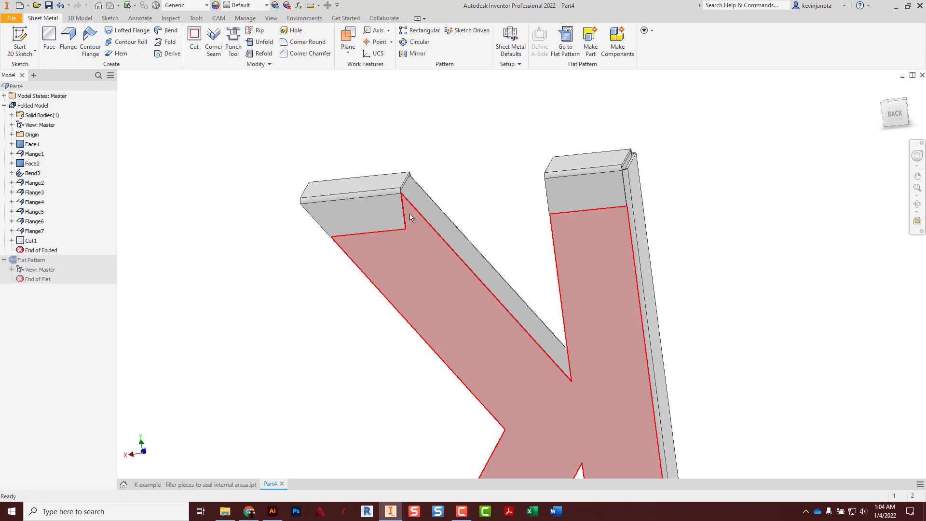
{"action": "scroll", "coordinate": [407, 216], "scroll_direction": "up", "scroll_amount": 2}
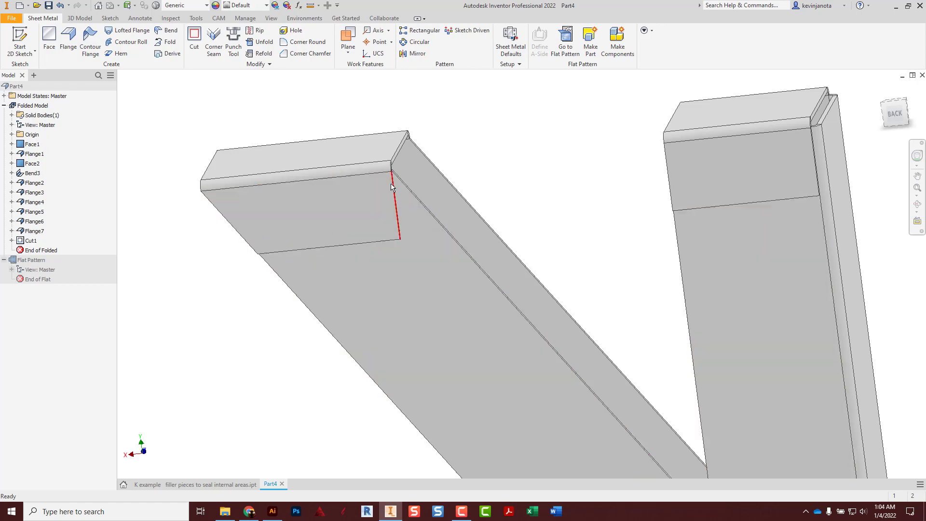
{"action": "scroll", "coordinate": [415, 227], "scroll_direction": "down", "scroll_amount": 3}
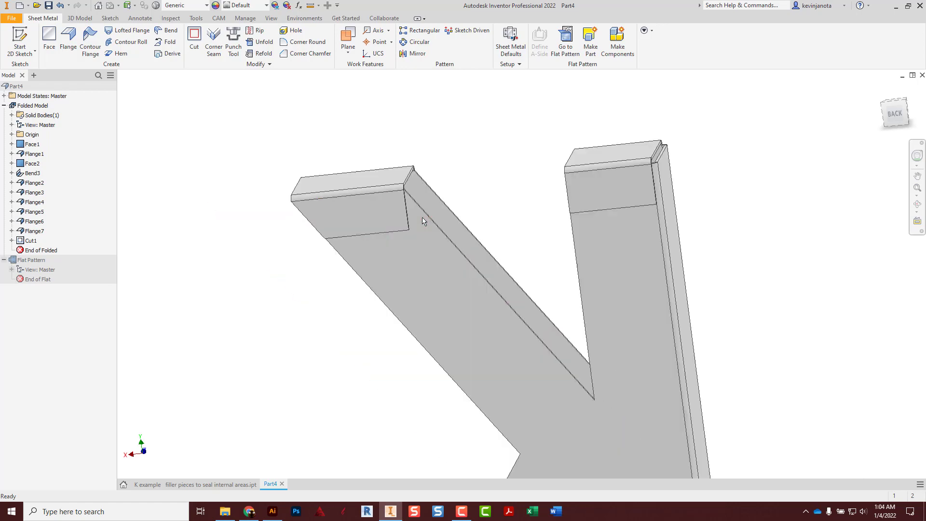
Step: Check the trimmed flange in the flat pattern, return to the folded model and examine the upper ends of the arms
{"action": "left_click", "coordinate": [571, 47]}
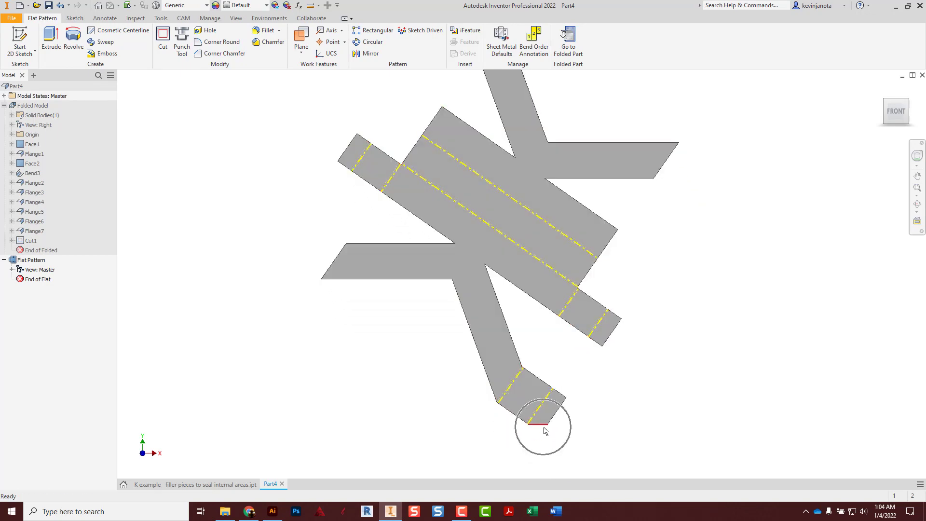
{"action": "left_click", "coordinate": [568, 44]}
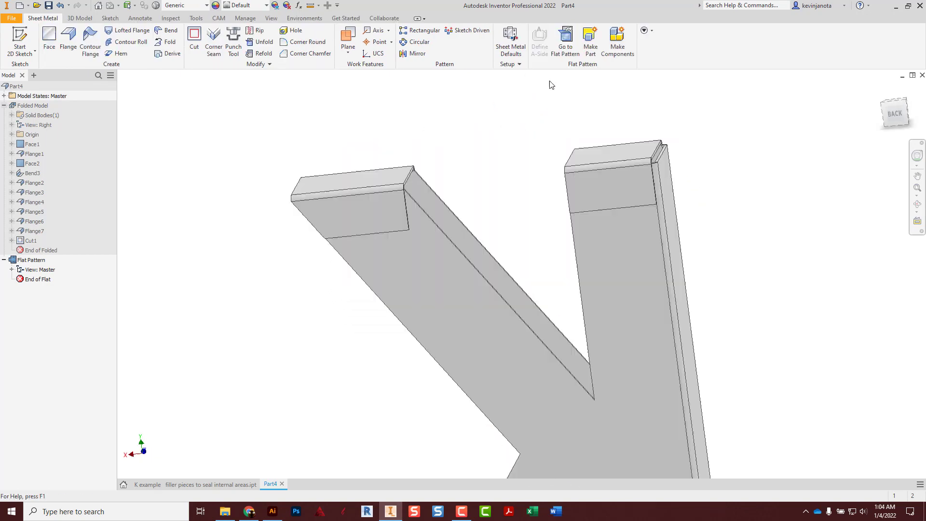
{"action": "middle_click_drag", "start_coordinate": [405, 248], "coordinate": [472, 239], "text": "shift"}
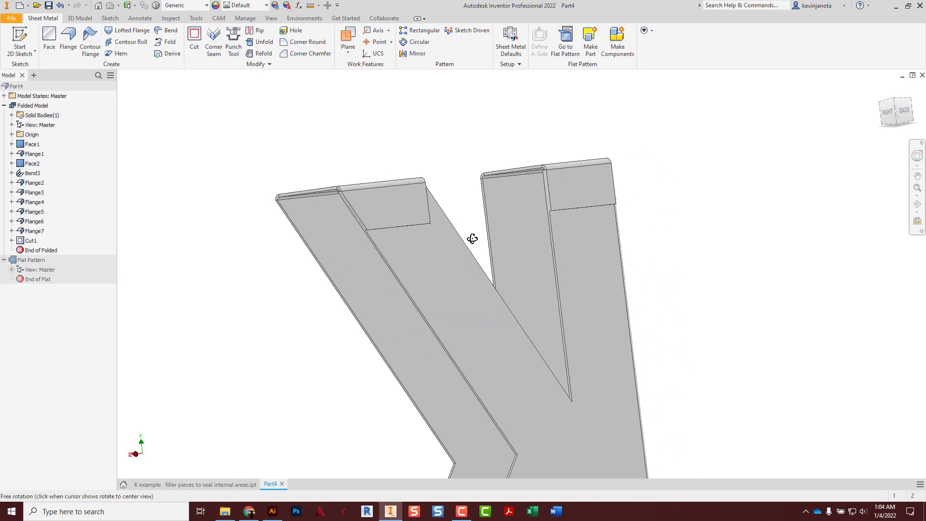
{"action": "scroll", "coordinate": [477, 186], "scroll_direction": "up", "scroll_amount": 3}
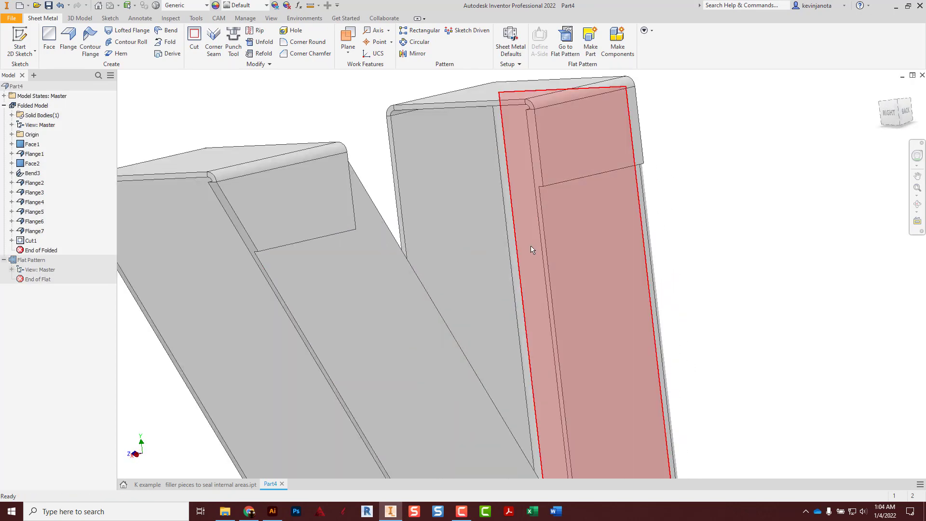
{"action": "scroll", "coordinate": [530, 247], "scroll_direction": "down", "scroll_amount": 3}
{"action": "scroll", "coordinate": [507, 234], "scroll_direction": "up", "scroll_amount": 2}
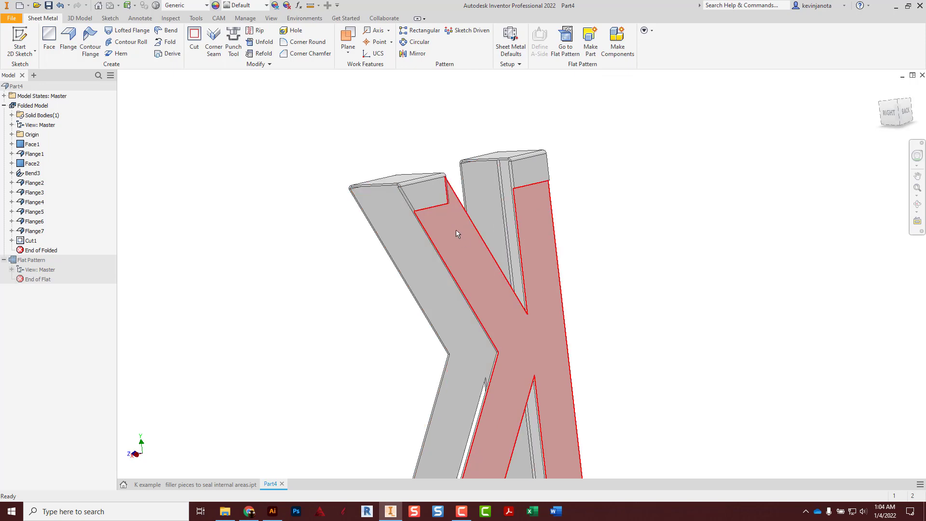
Step: Add a flange with a distance of 1 at 90 degrees from the bottom edge of the front K's lower slanted leg toward the back K
{"action": "scroll", "coordinate": [456, 230], "scroll_direction": "down", "scroll_amount": 2}
{"action": "scroll", "coordinate": [475, 314], "scroll_direction": "up", "scroll_amount": 2}
{"action": "left_click", "coordinate": [471, 337]}
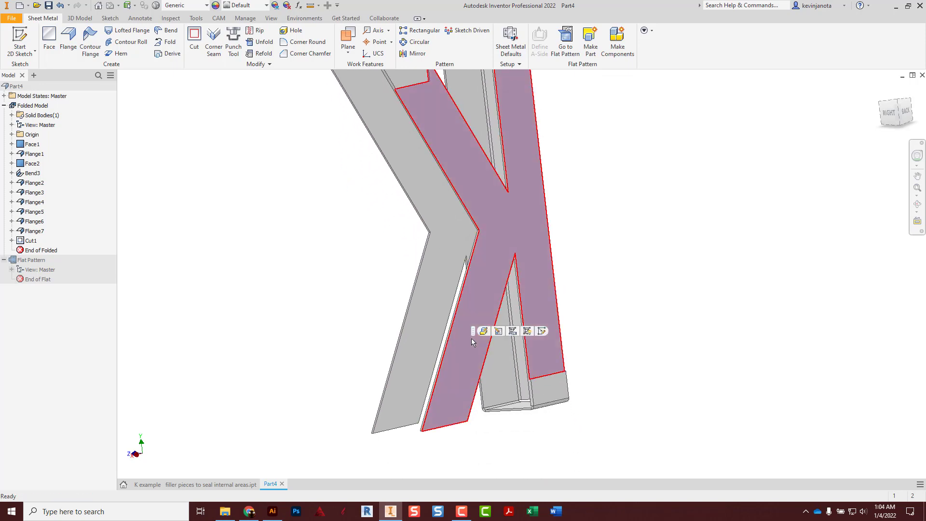
{"action": "left_click", "coordinate": [348, 373]}
{"action": "middle_click_drag", "start_coordinate": [386, 427], "coordinate": [393, 356]}
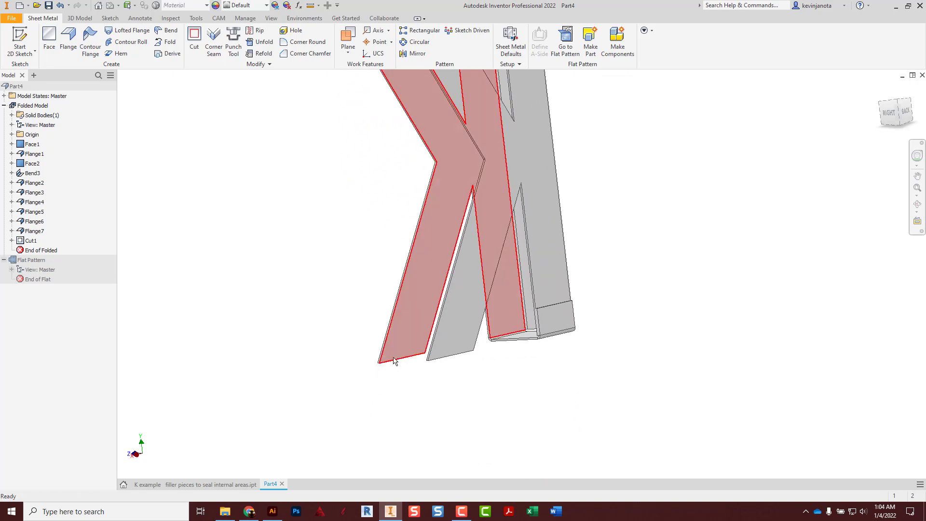
{"action": "scroll", "coordinate": [394, 360], "scroll_direction": "up", "scroll_amount": 2}
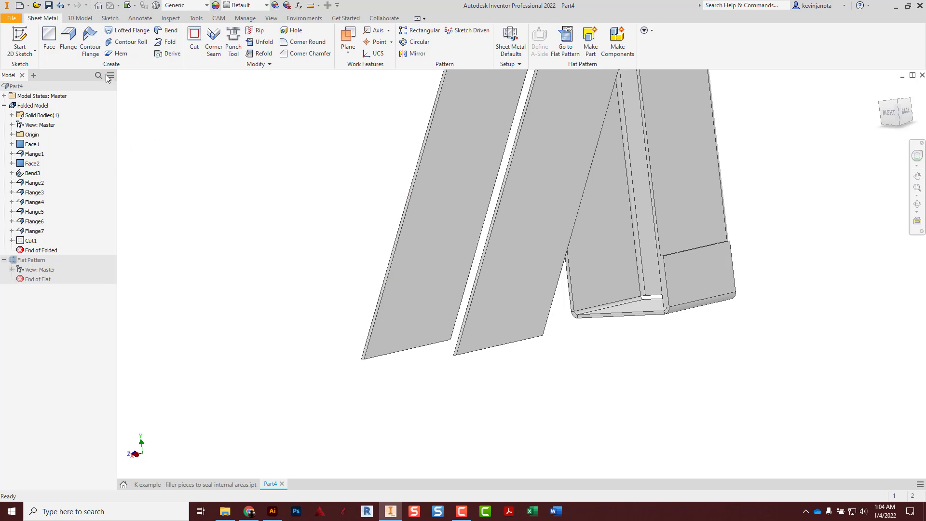
{"action": "left_click", "coordinate": [68, 40]}
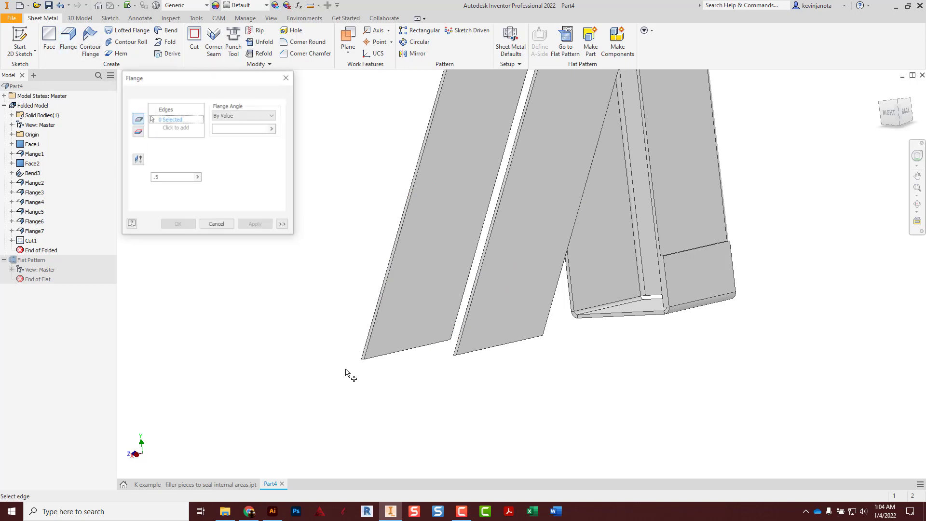
{"action": "left_click", "coordinate": [410, 354]}
{"action": "middle_click_drag", "start_coordinate": [432, 365], "coordinate": [472, 367], "text": "shift"}
{"action": "type", "text": "1"}
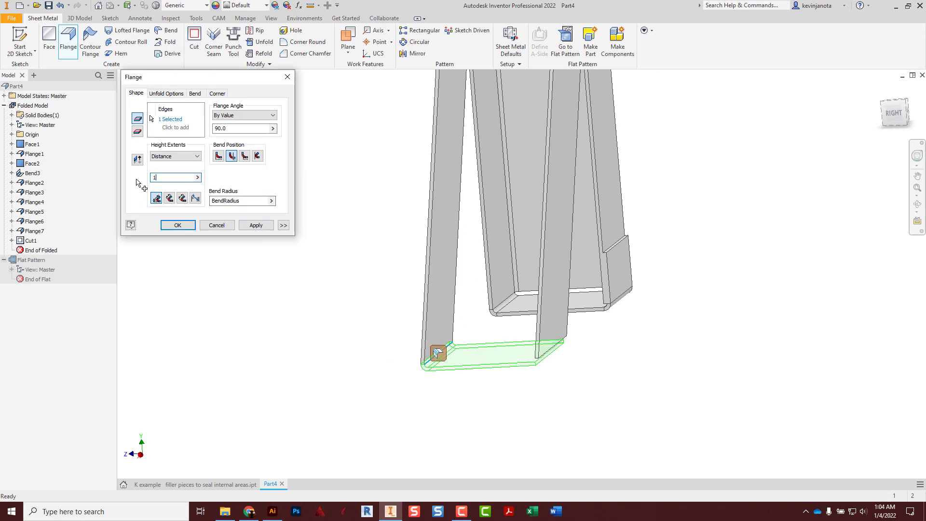
{"action": "left_click", "coordinate": [178, 225]}
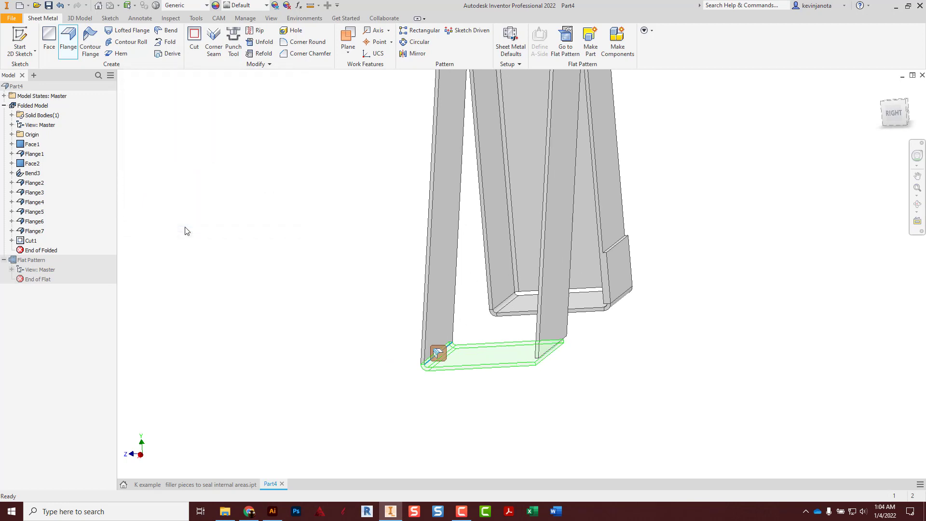
Step: Create a work plane offset 0.001 in from the outer face of the back K
{"action": "middle_click_drag", "start_coordinate": [468, 347], "coordinate": [476, 356], "text": "shift"}
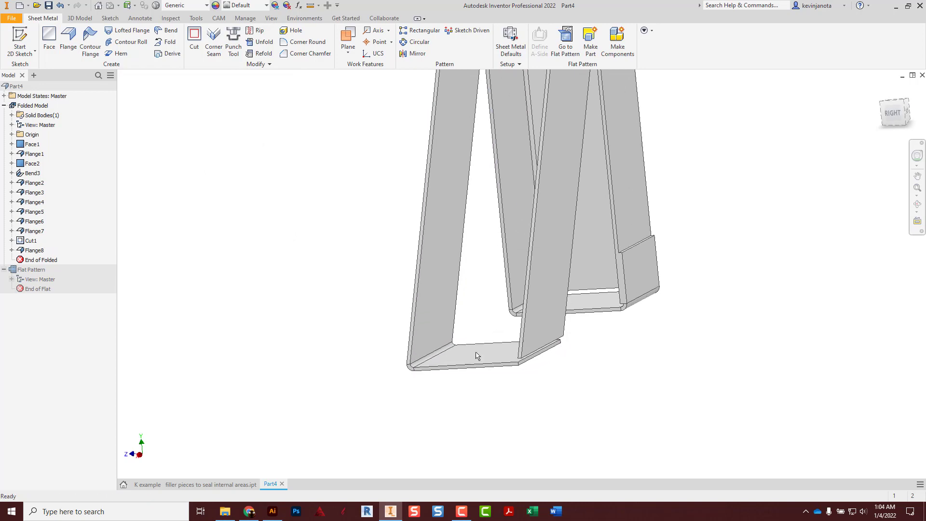
{"action": "scroll", "coordinate": [548, 352], "scroll_direction": "up", "scroll_amount": 4}
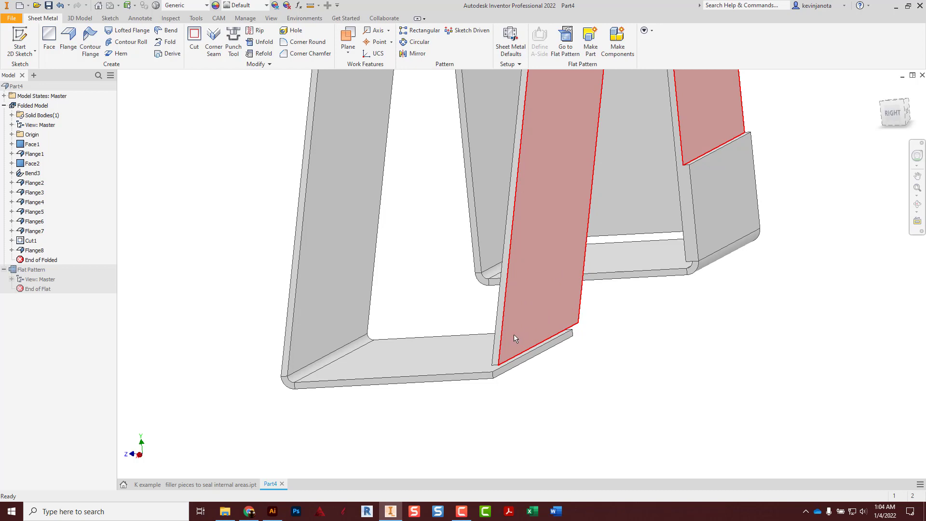
{"action": "scroll", "coordinate": [513, 334], "scroll_direction": "up", "scroll_amount": 2}
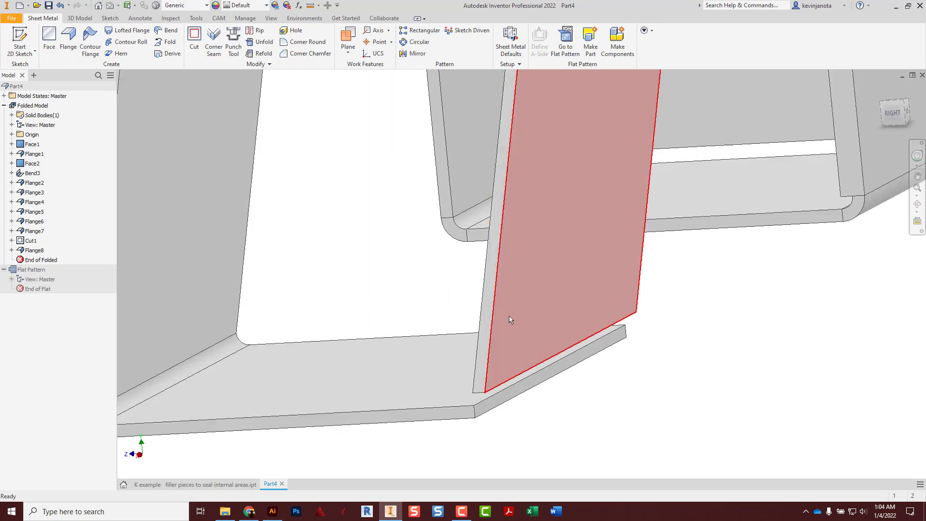
{"action": "left_click", "coordinate": [348, 36]}
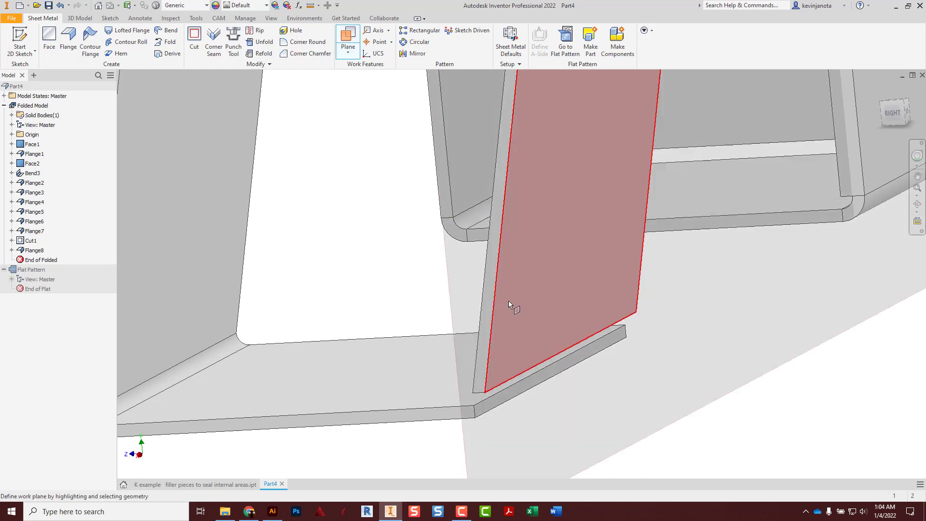
{"action": "left_click", "coordinate": [511, 301]}
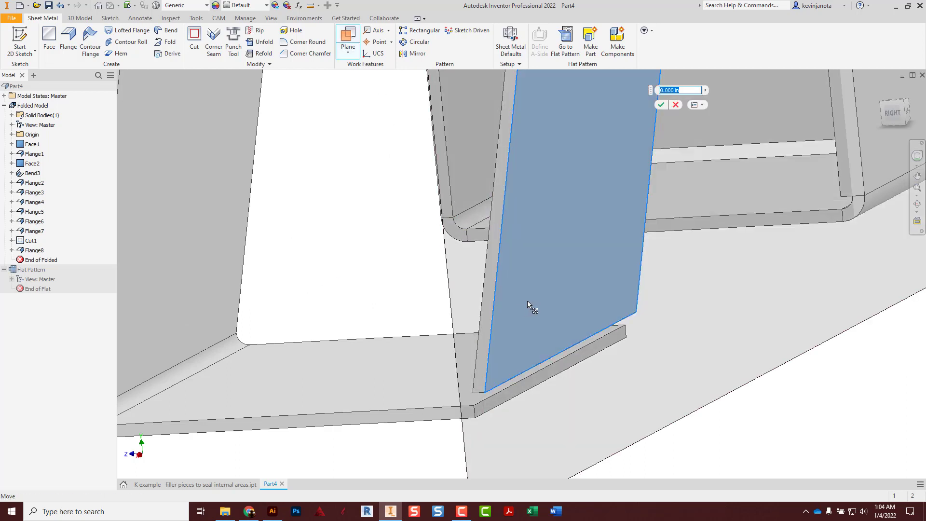
{"action": "left_click_drag", "start_coordinate": [528, 300], "coordinate": [541, 299]}
{"action": "type", "text": "."}
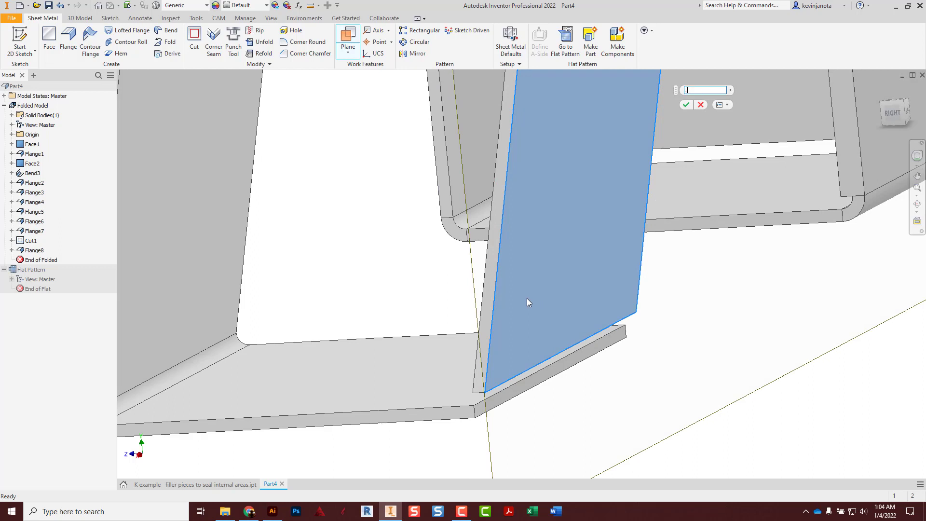
{"action": "type", "text": "001"}
{"action": "key", "text": "Return"}
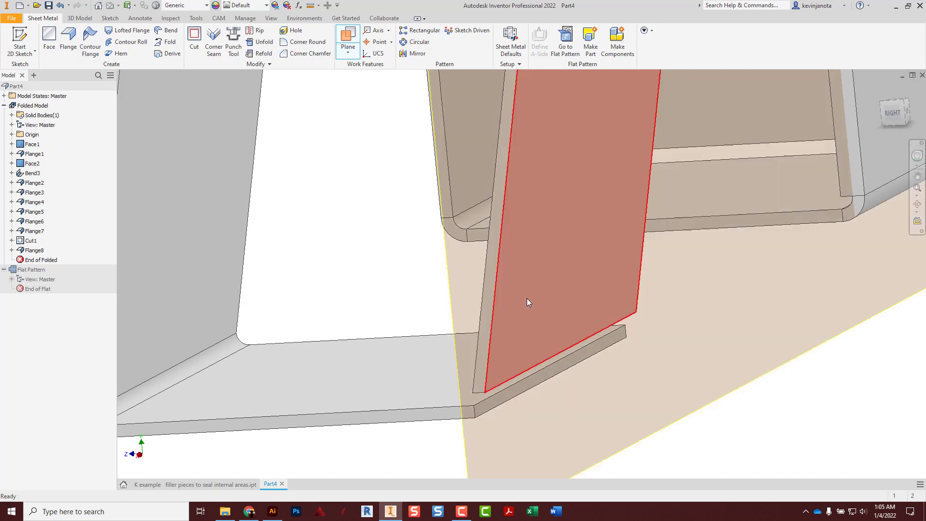
Step: Examine the work plane's gap to the back K's outer face in the right view
{"action": "left_click", "coordinate": [885, 115]}
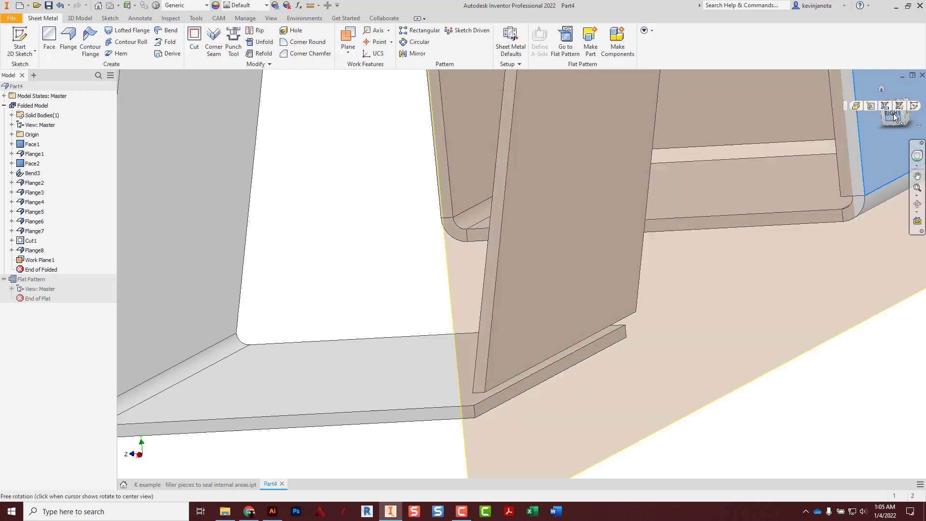
{"action": "left_click", "coordinate": [893, 116]}
{"action": "scroll", "coordinate": [513, 341], "scroll_direction": "up", "scroll_amount": 6}
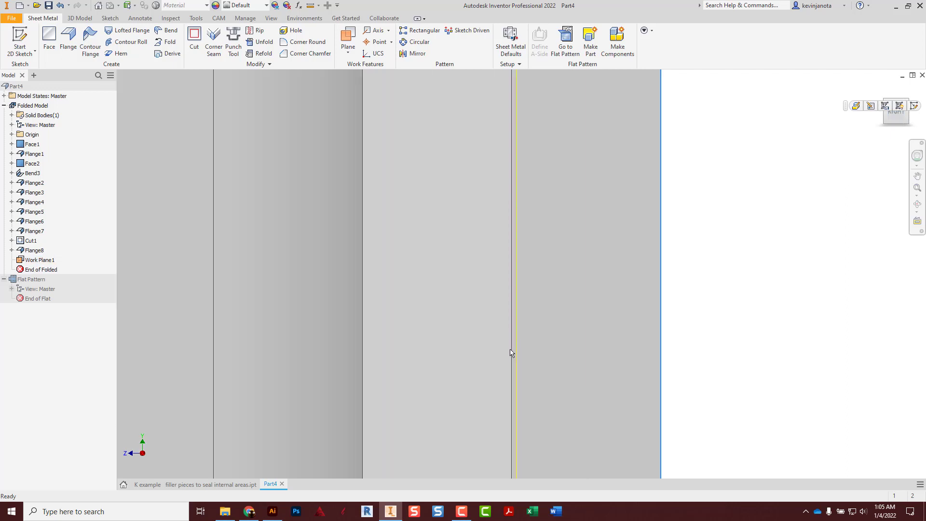
{"action": "scroll", "coordinate": [518, 332], "scroll_direction": "down", "scroll_amount": 3}
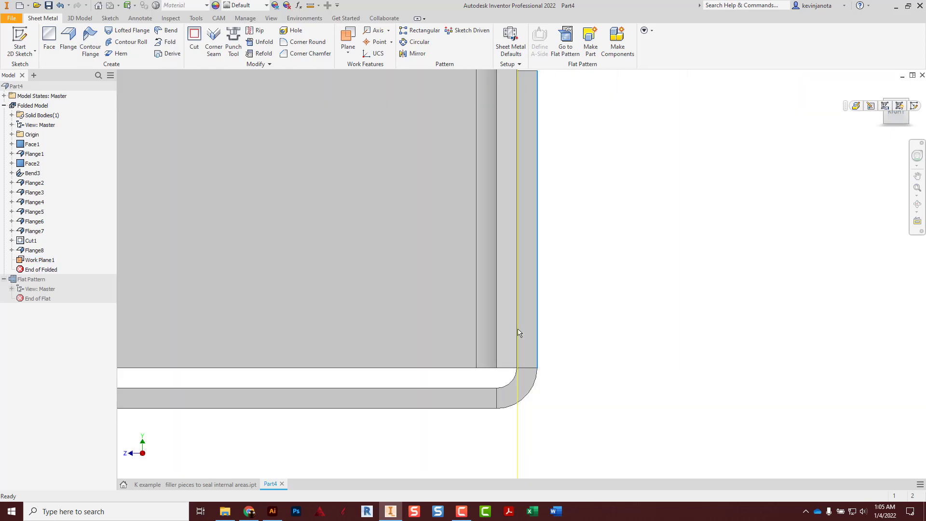
Step: Start a sketch on the offset work plane and project the back K's face outline onto it
{"action": "middle_click_drag", "start_coordinate": [517, 333], "coordinate": [586, 246], "text": "shift"}
{"action": "left_click", "coordinate": [363, 371]}
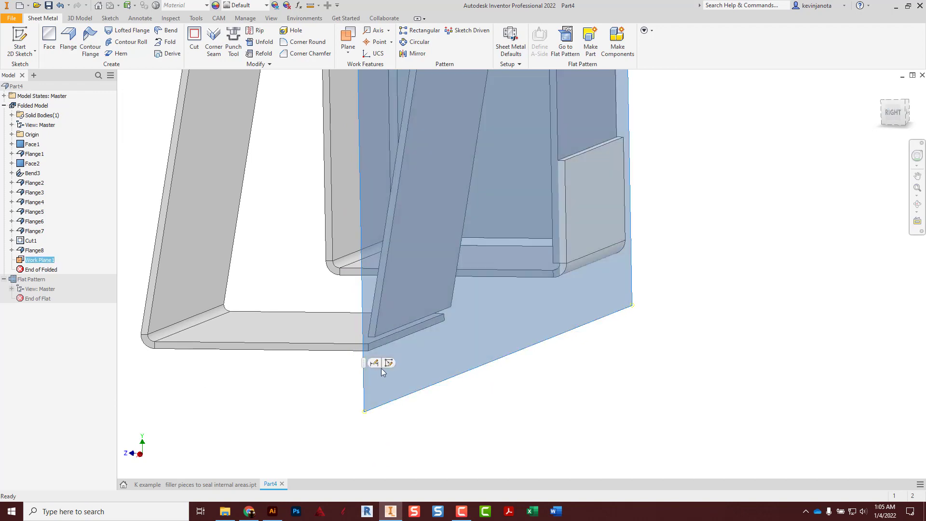
{"action": "left_click", "coordinate": [389, 364]}
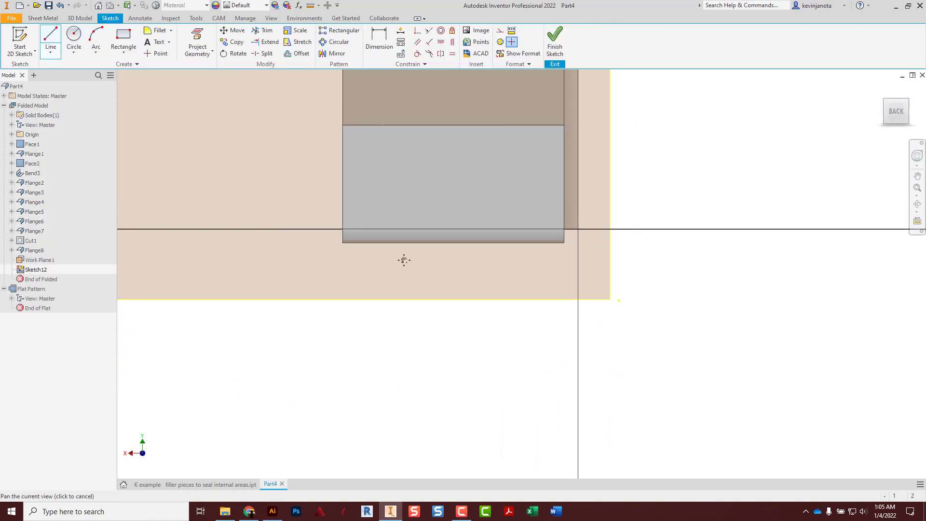
{"action": "middle_click_drag", "start_coordinate": [403, 258], "coordinate": [925, 340]}
{"action": "key", "text": "Escape"}
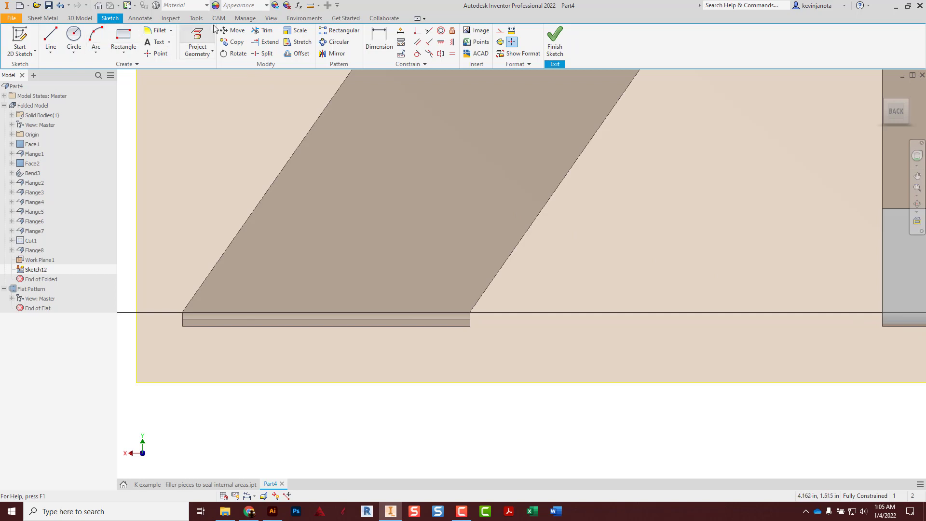
{"action": "left_click", "coordinate": [198, 39]}
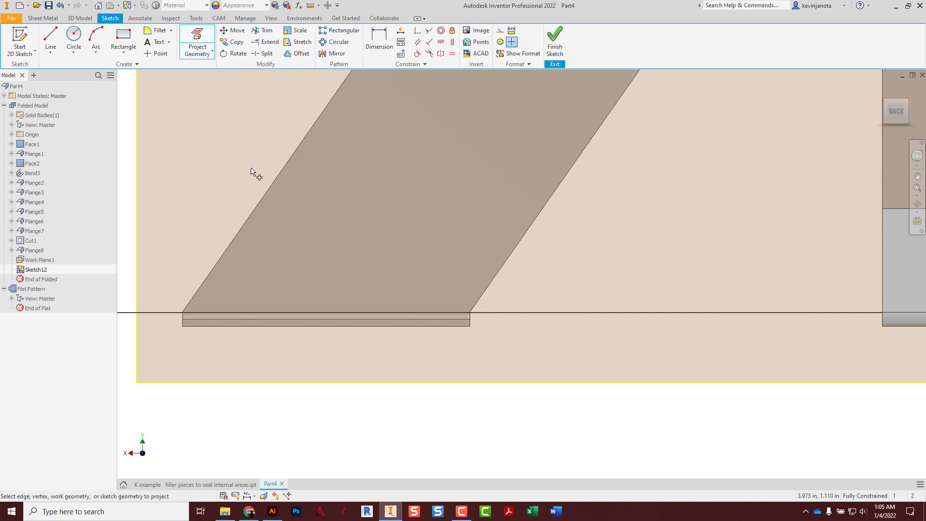
{"action": "left_click", "coordinate": [279, 245]}
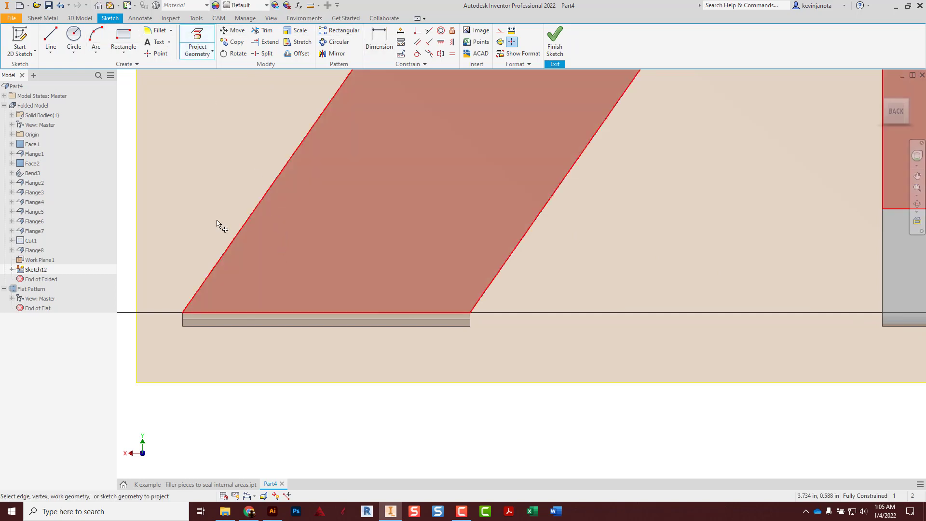
Step: Draw a closed parallelogram about 0.44 in tall over the lower slanted leg's bottom end, following its projected side and bottom edges
{"action": "left_click", "coordinate": [50, 39]}
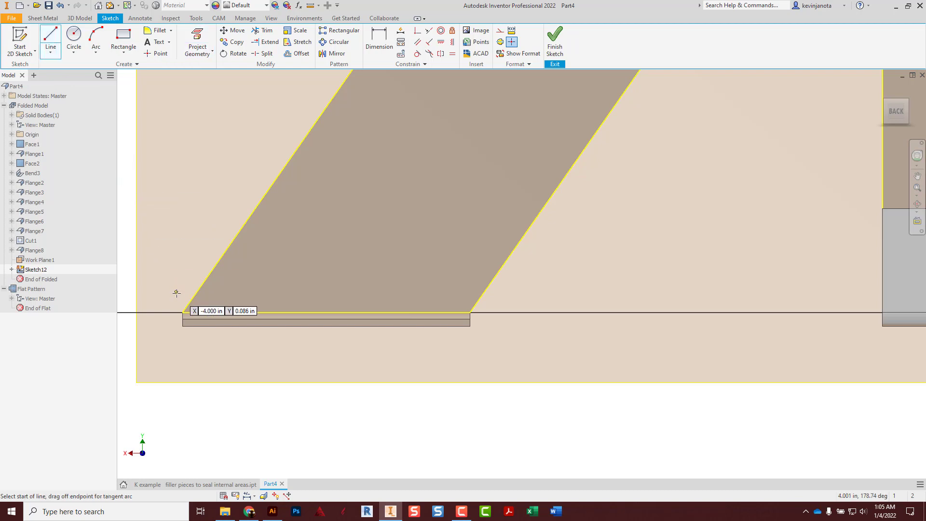
{"action": "left_click", "coordinate": [182, 312]}
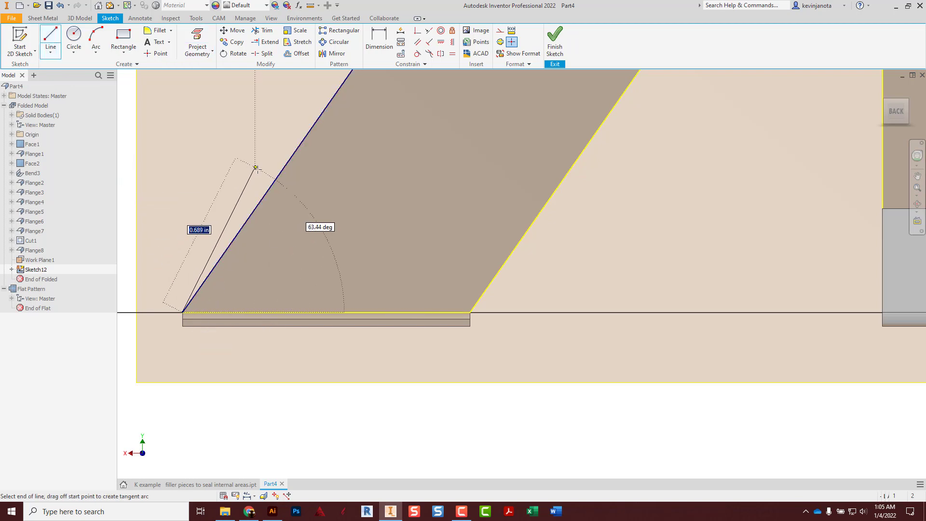
{"action": "double_click", "coordinate": [255, 207]}
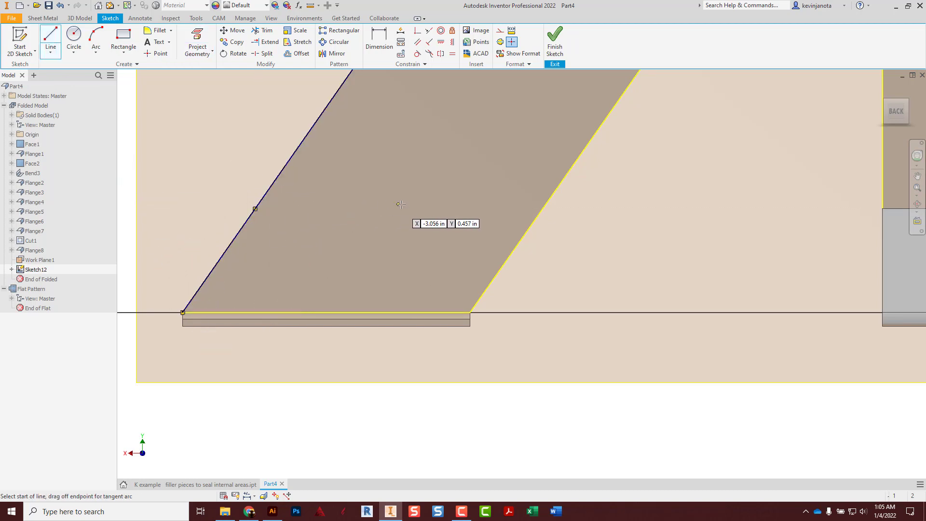
{"action": "left_click", "coordinate": [255, 209]}
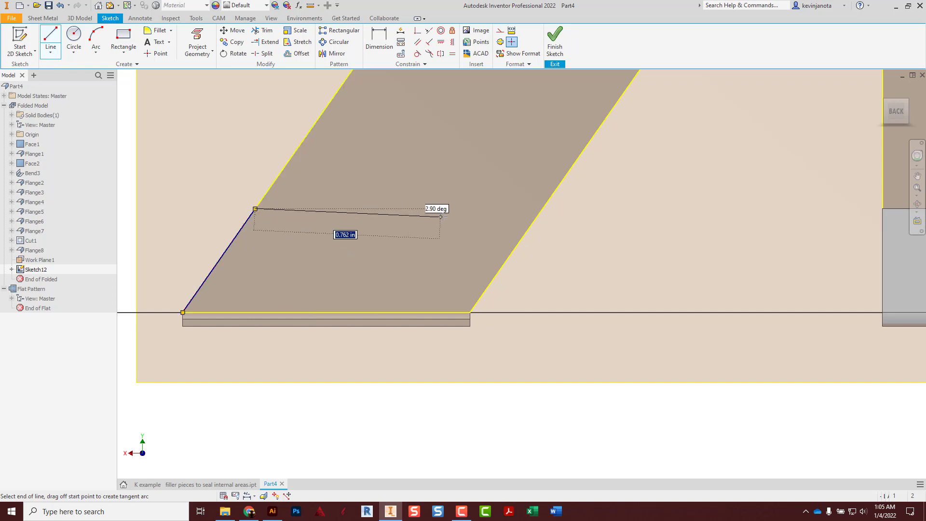
{"action": "double_click", "coordinate": [540, 208]}
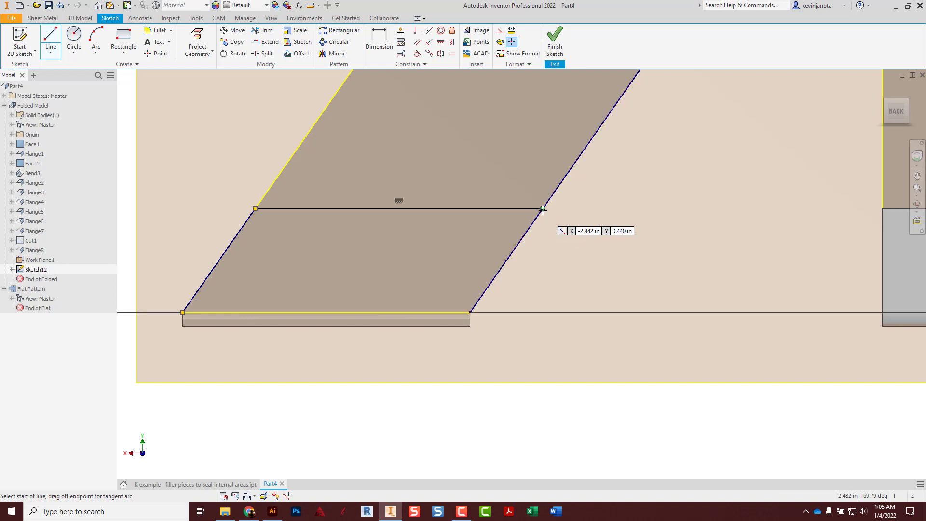
{"action": "left_click", "coordinate": [542, 208]}
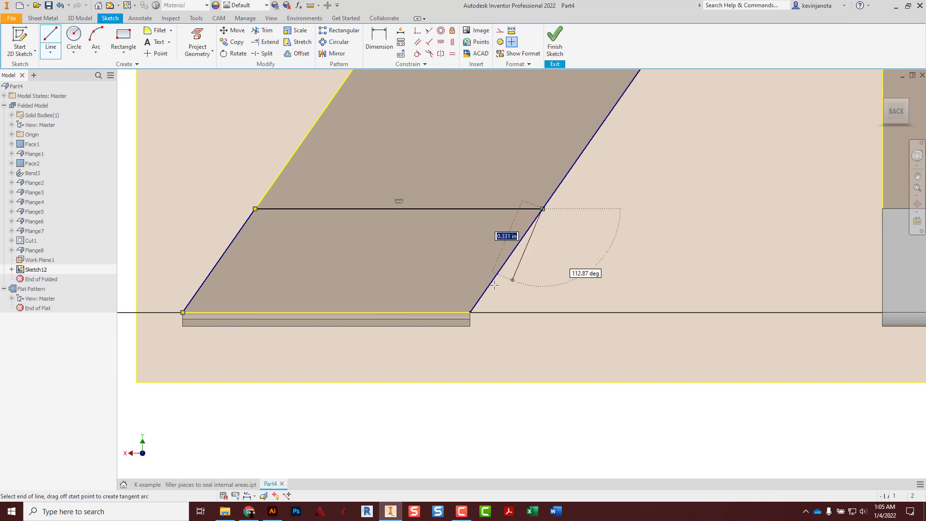
{"action": "left_click", "coordinate": [470, 312]}
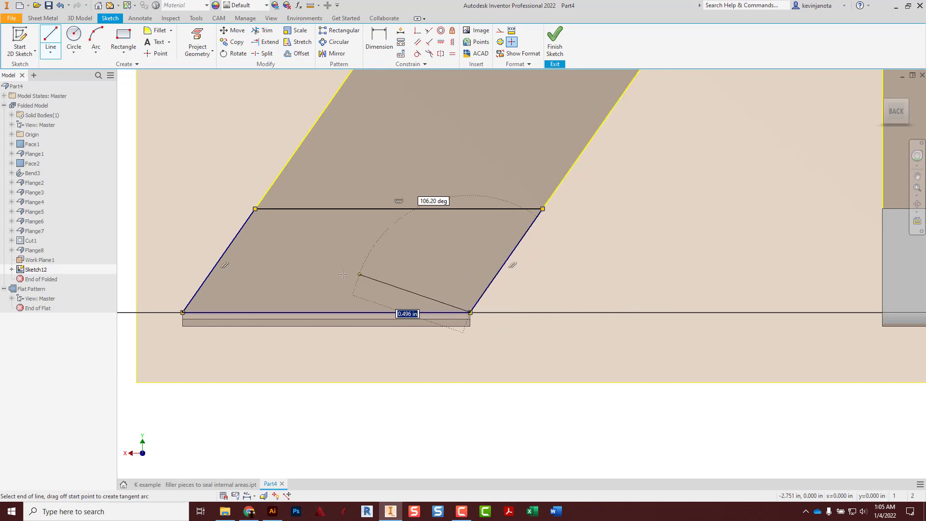
{"action": "left_click", "coordinate": [182, 312]}
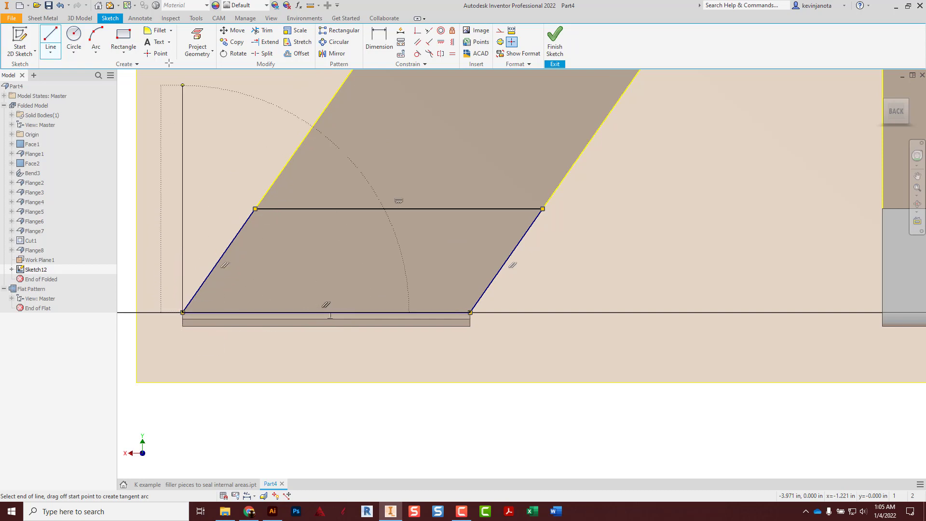
{"action": "key", "text": "Escape"}
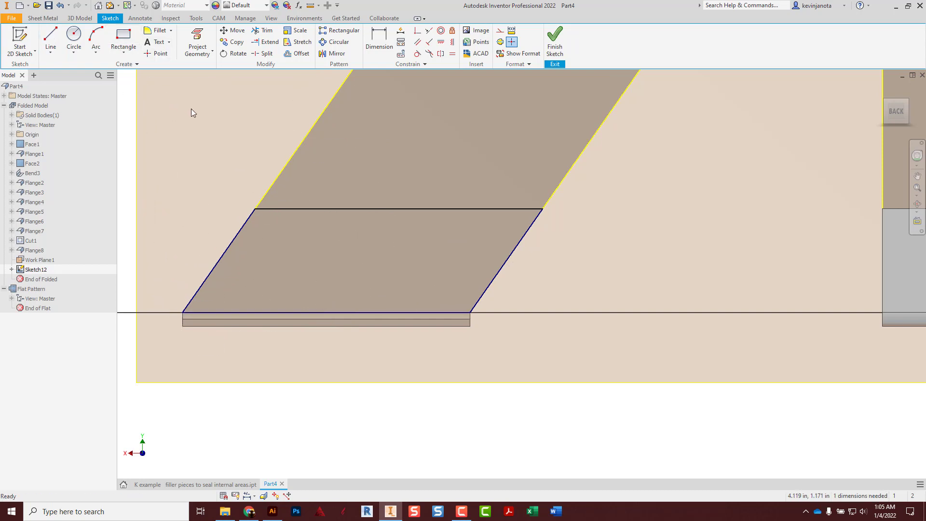
Step: Dimension the parallelogram's height as 0.5 in between its horizontal edges and finish the sketch
{"action": "left_click", "coordinate": [384, 209]}
{"action": "left_click", "coordinate": [381, 313]}
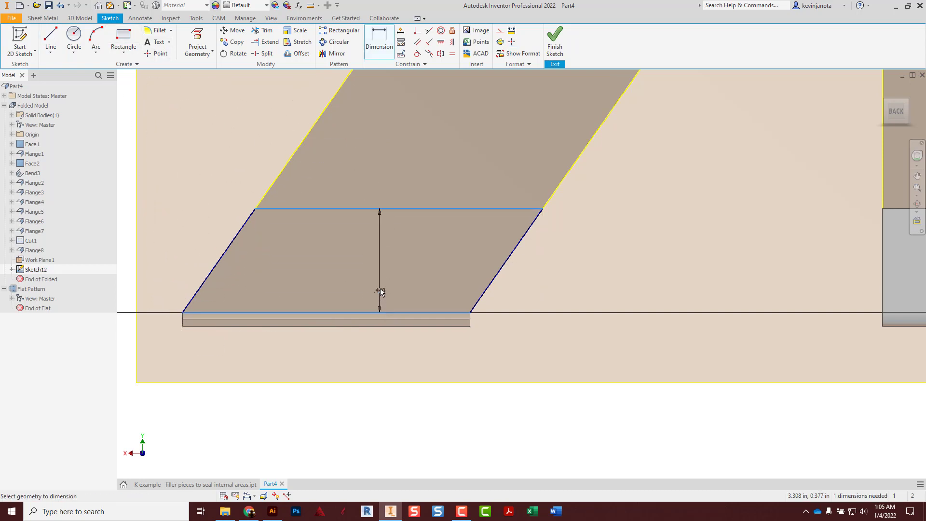
{"action": "left_click", "coordinate": [381, 284]}
{"action": "type", "text": ".5"}
{"action": "key", "text": "Return"}
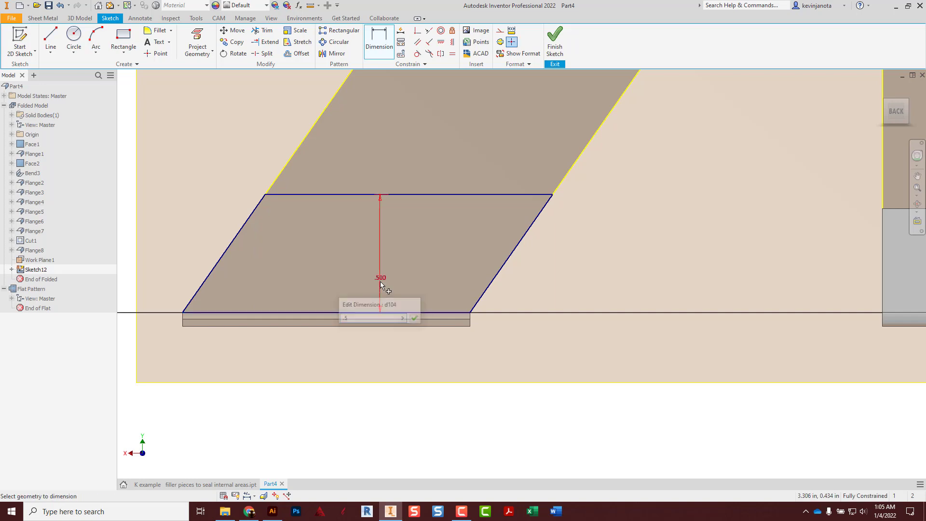
{"action": "left_click", "coordinate": [555, 43]}
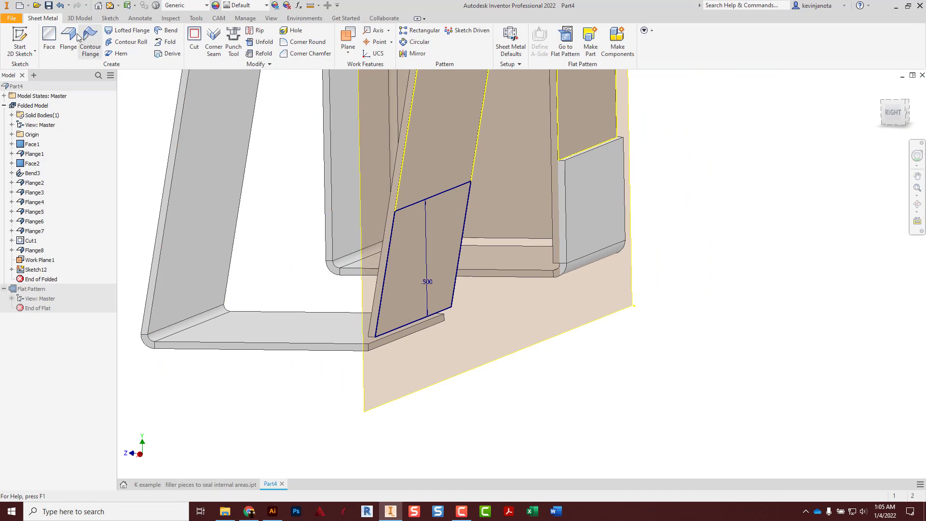
Step: Create a sheet metal face from the parallelogram profile, extending outward from the back K, and hide the offset work plane
{"action": "left_click", "coordinate": [49, 37]}
{"action": "left_click", "coordinate": [408, 293]}
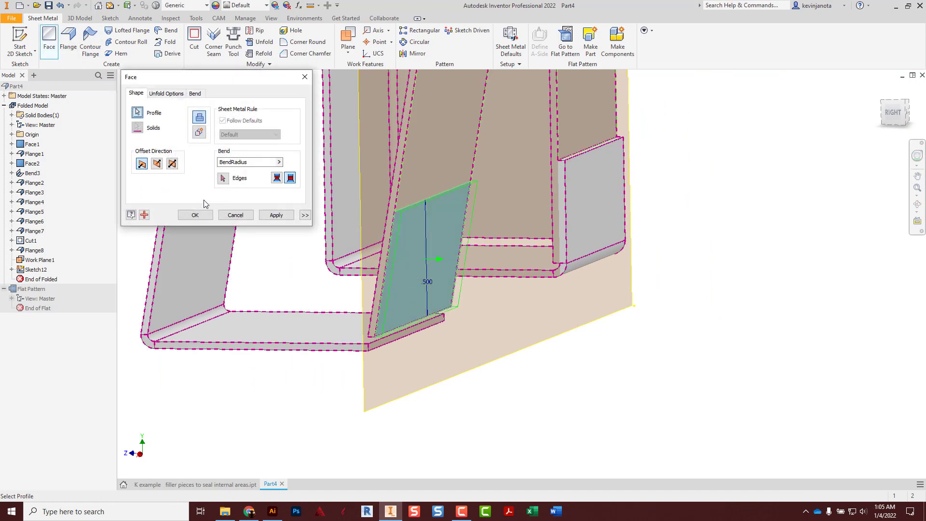
{"action": "left_click", "coordinate": [195, 215]}
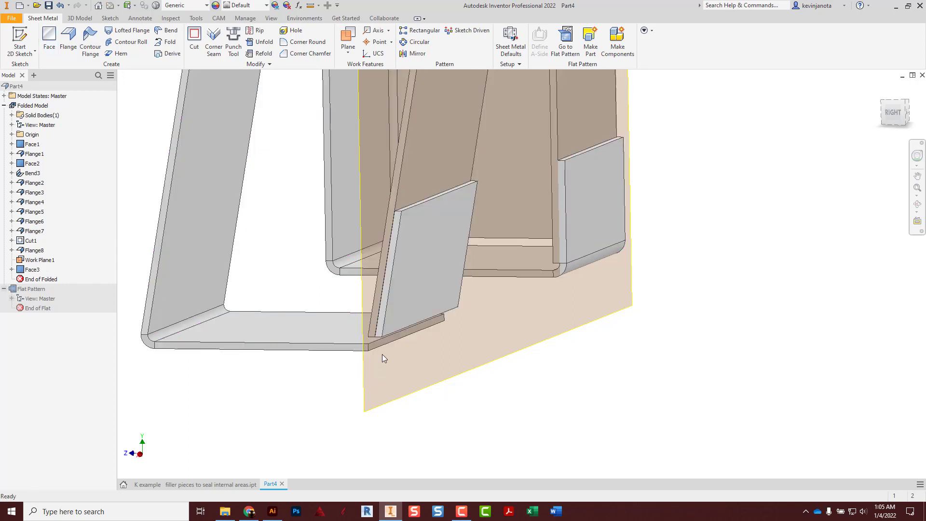
{"action": "right_click", "coordinate": [368, 381]}
{"action": "left_click", "coordinate": [376, 367]}
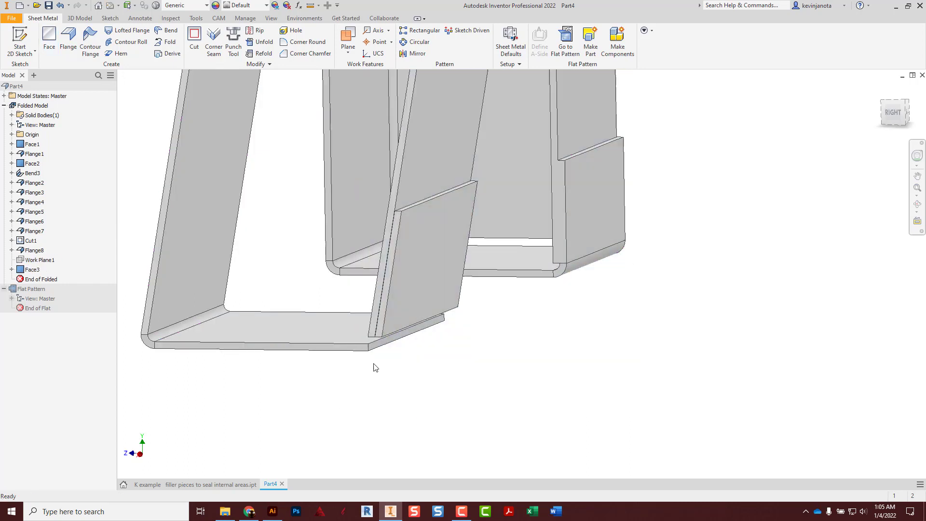
Step: Add a bend with the default BendRadius joining the lower slanted leg's bottom flange edge to the new face's bottom edge
{"action": "scroll", "coordinate": [376, 368], "scroll_direction": "down", "scroll_amount": 5}
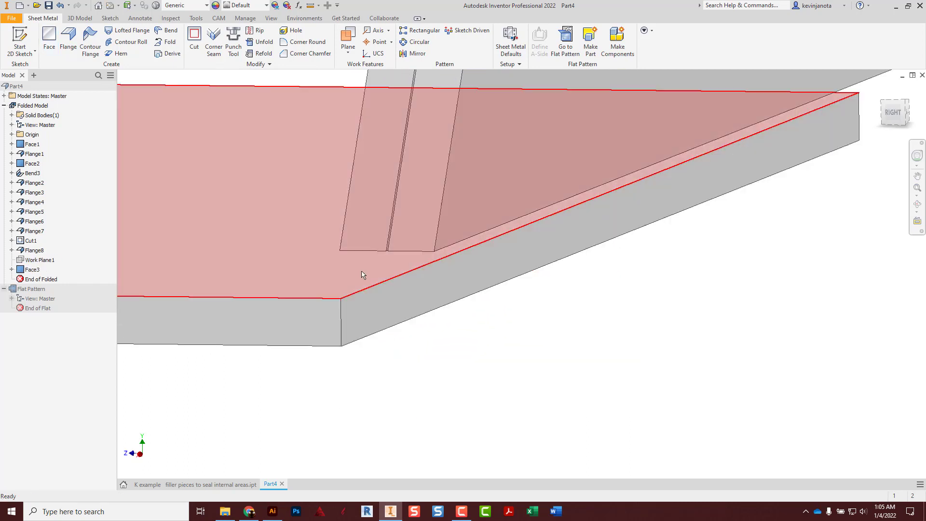
{"action": "left_click", "coordinate": [166, 32]}
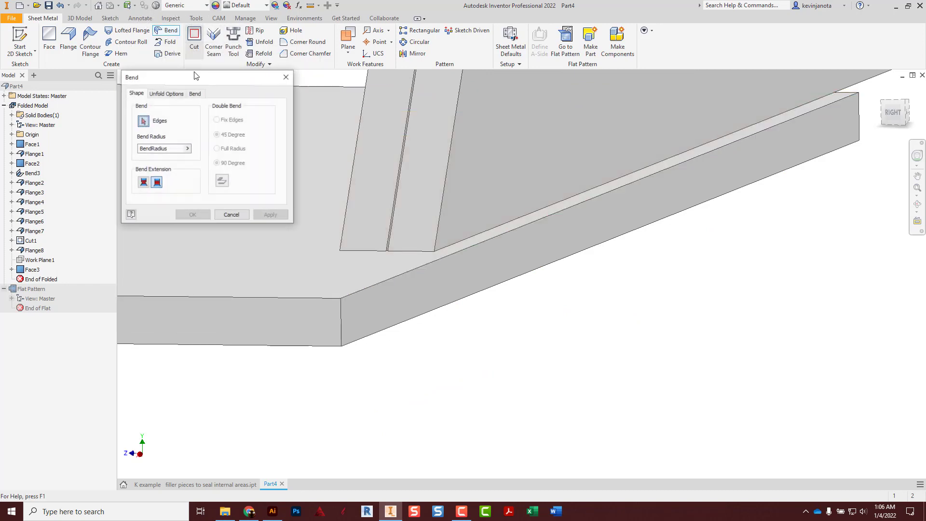
{"action": "left_click", "coordinate": [375, 287]}
{"action": "middle_click_drag", "start_coordinate": [409, 271], "coordinate": [435, 406]}
{"action": "middle_click_drag", "start_coordinate": [495, 184], "coordinate": [475, 401]}
{"action": "middle_click_drag", "start_coordinate": [494, 212], "coordinate": [508, 254]}
{"action": "scroll", "coordinate": [492, 220], "scroll_direction": "down", "scroll_amount": 5}
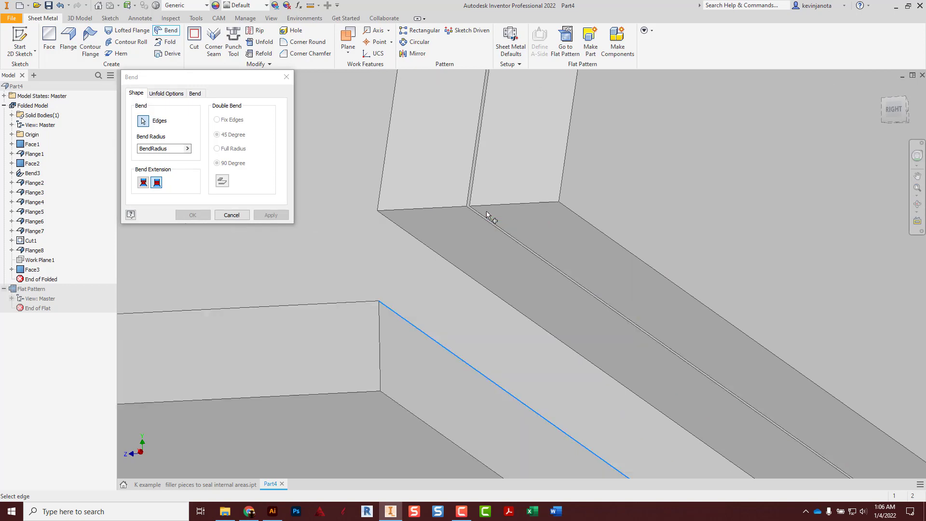
{"action": "left_click", "coordinate": [457, 212]}
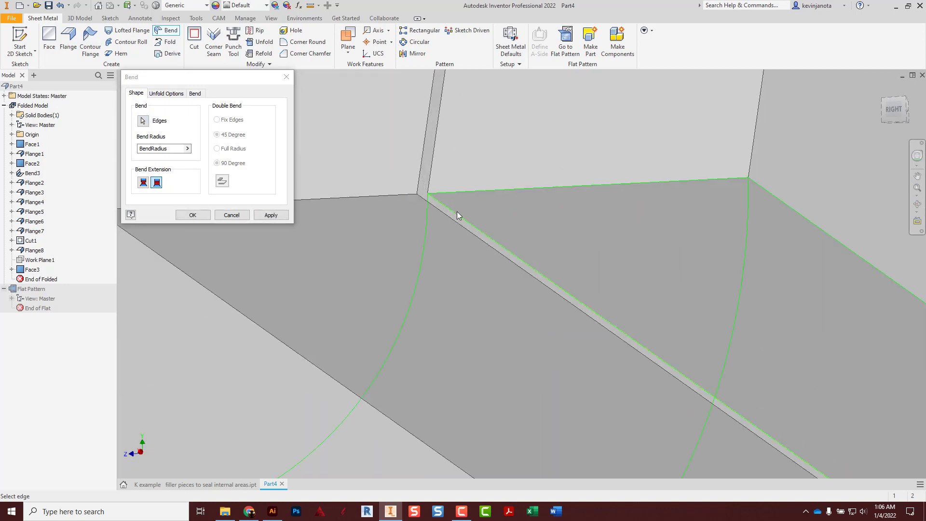
{"action": "scroll", "coordinate": [463, 222], "scroll_direction": "up", "scroll_amount": 4}
{"action": "middle_click_drag", "start_coordinate": [484, 257], "coordinate": [508, 279], "text": "shift"}
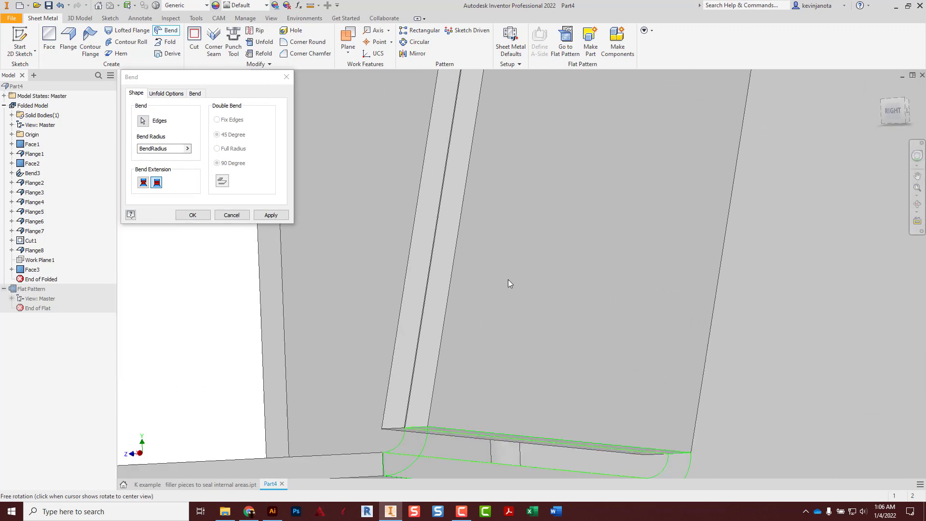
{"action": "left_click", "coordinate": [194, 215]}
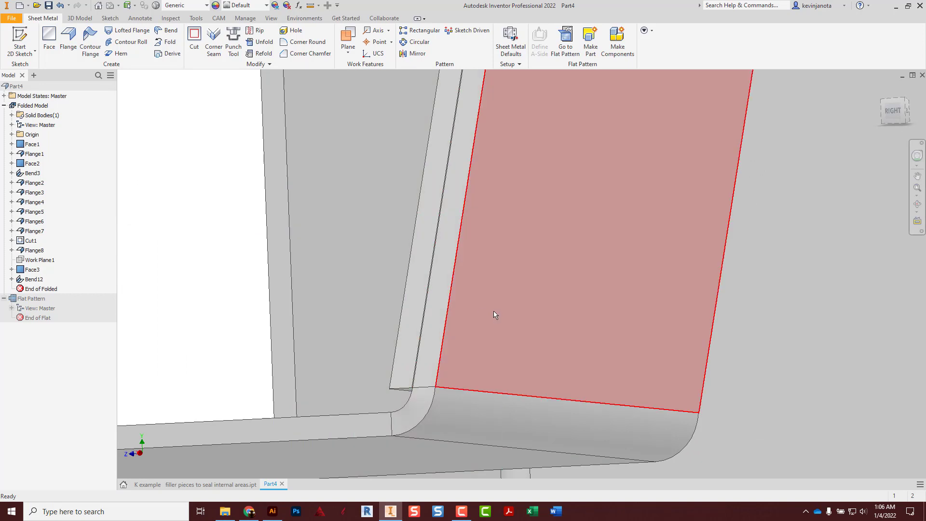
Step: Examine the bent tabs on both lower legs, check the part's flat pattern and return to the folded model
{"action": "middle_click_drag", "start_coordinate": [494, 310], "coordinate": [473, 314], "text": "shift"}
{"action": "scroll", "coordinate": [473, 314], "scroll_direction": "down", "scroll_amount": 3}
{"action": "scroll", "coordinate": [482, 322], "scroll_direction": "down", "scroll_amount": 3}
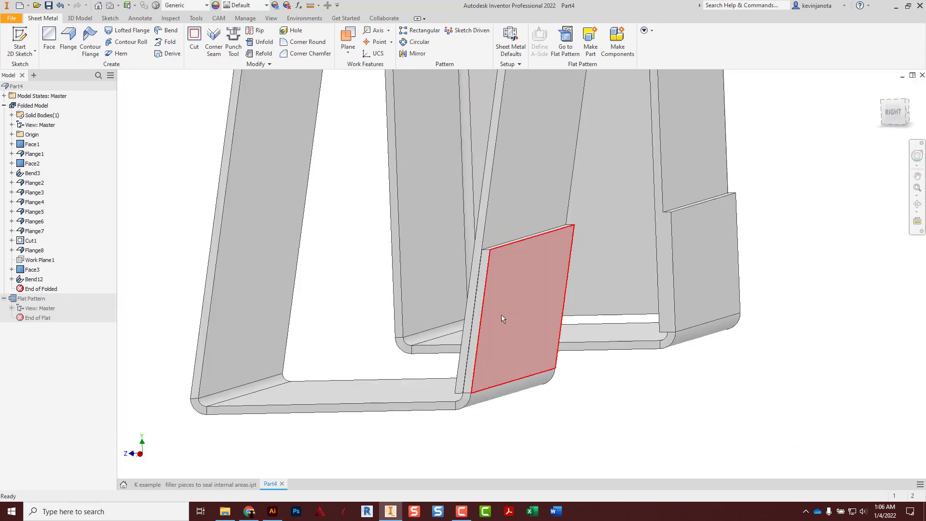
{"action": "scroll", "coordinate": [474, 316], "scroll_direction": "up", "scroll_amount": 3}
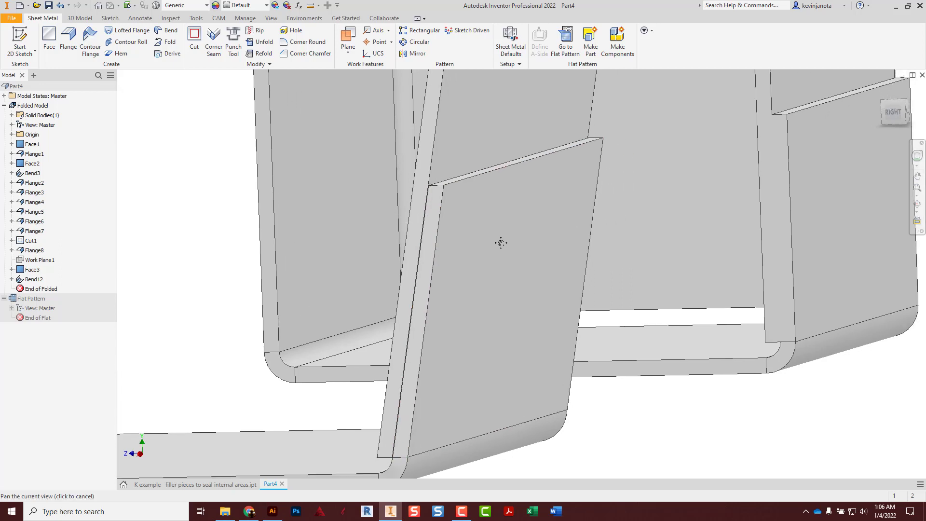
{"action": "middle_click_drag", "start_coordinate": [502, 256], "coordinate": [410, 242]}
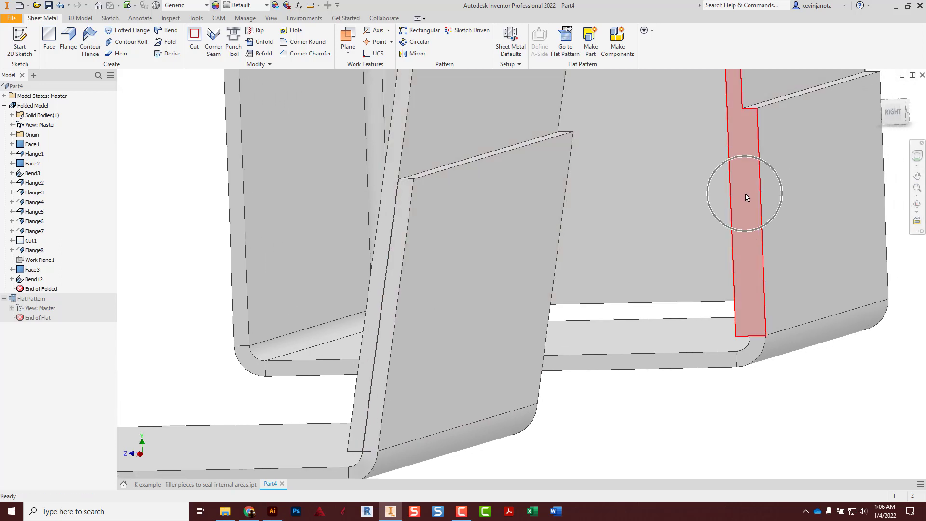
{"action": "scroll", "coordinate": [532, 238], "scroll_direction": "up", "scroll_amount": 3}
{"action": "scroll", "coordinate": [532, 238], "scroll_direction": "down", "scroll_amount": 5}
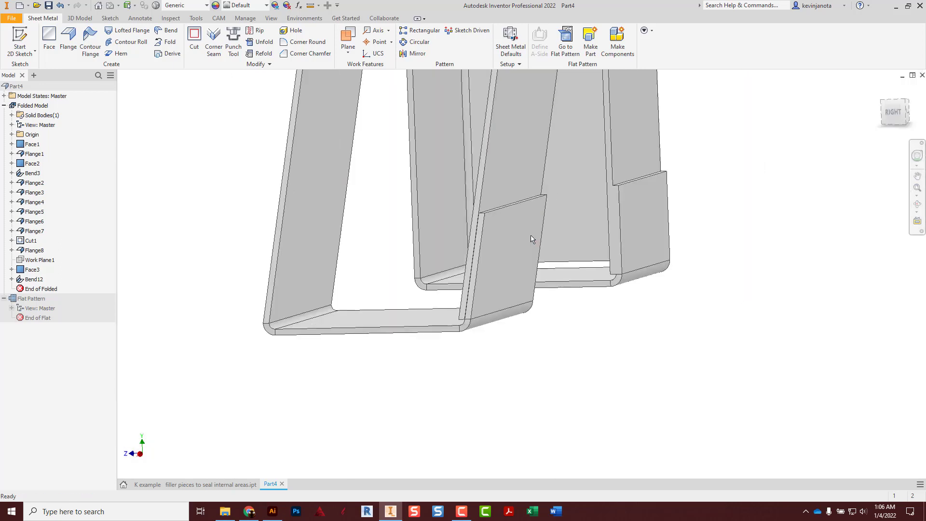
{"action": "left_click", "coordinate": [567, 43]}
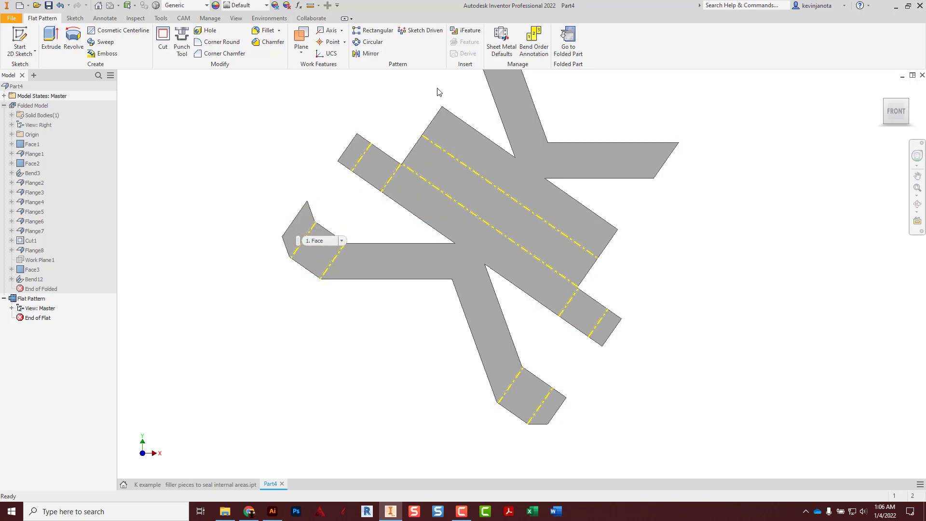
{"action": "left_click", "coordinate": [568, 43]}
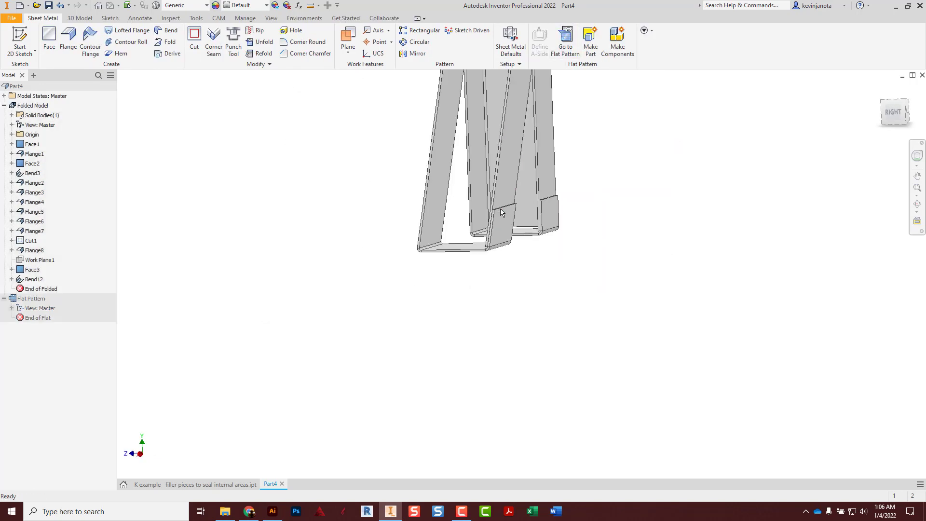
Step: Inspect the folded K from the back and front, checking the end caps and the open sides between the faces
{"action": "middle_click_drag", "start_coordinate": [456, 316], "coordinate": [370, 324], "text": "shift"}
{"action": "middle_click_drag", "start_coordinate": [467, 278], "coordinate": [441, 378]}
{"action": "middle_click_drag", "start_coordinate": [441, 251], "coordinate": [438, 320]}
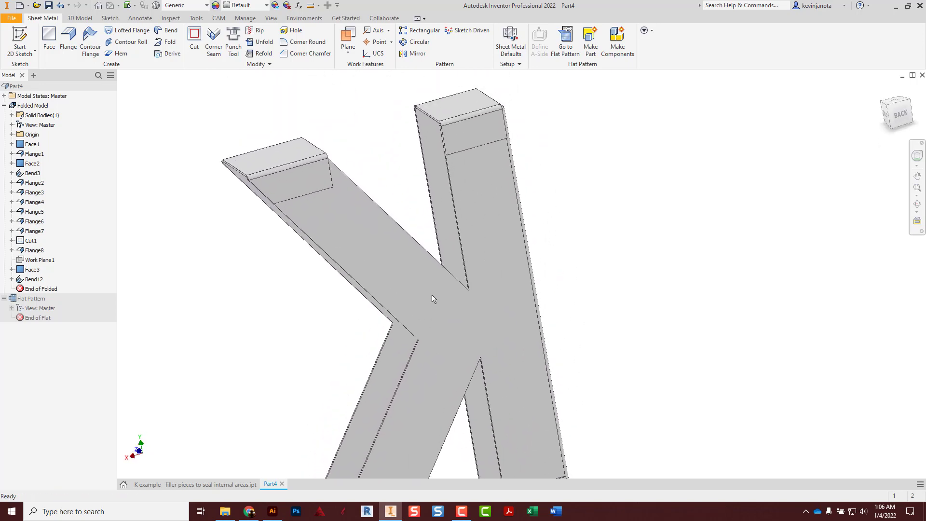
{"action": "middle_click_drag", "start_coordinate": [425, 289], "coordinate": [589, 281], "text": "shift"}
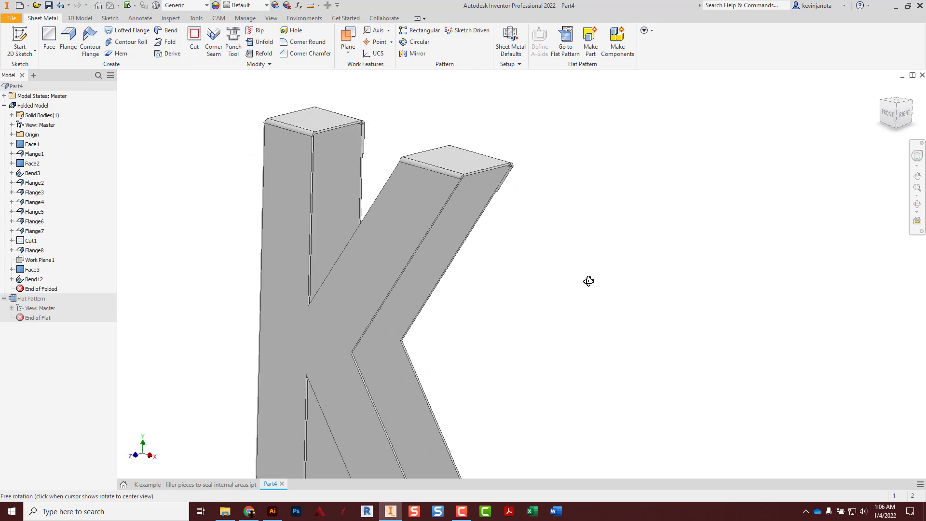
{"action": "middle_click_drag", "start_coordinate": [459, 304], "coordinate": [542, 266]}
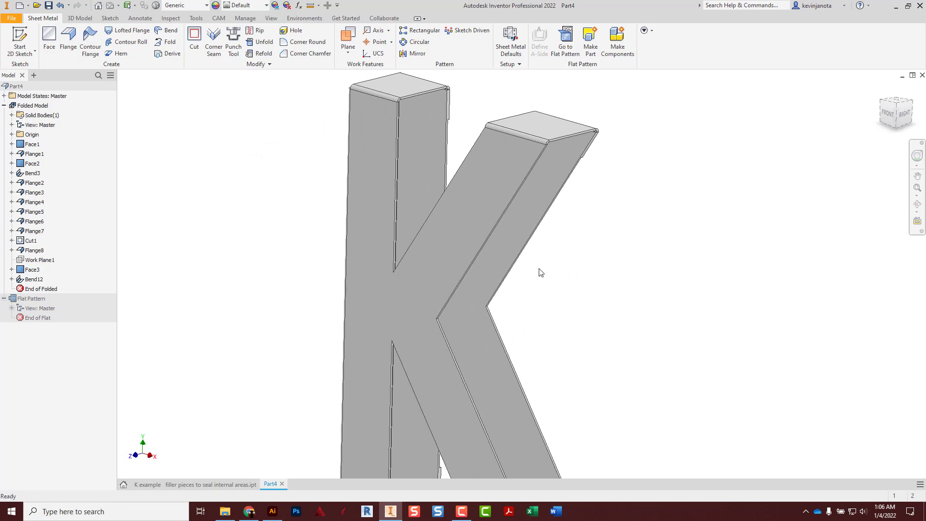
{"action": "scroll", "coordinate": [367, 199], "scroll_direction": "down", "scroll_amount": 3}
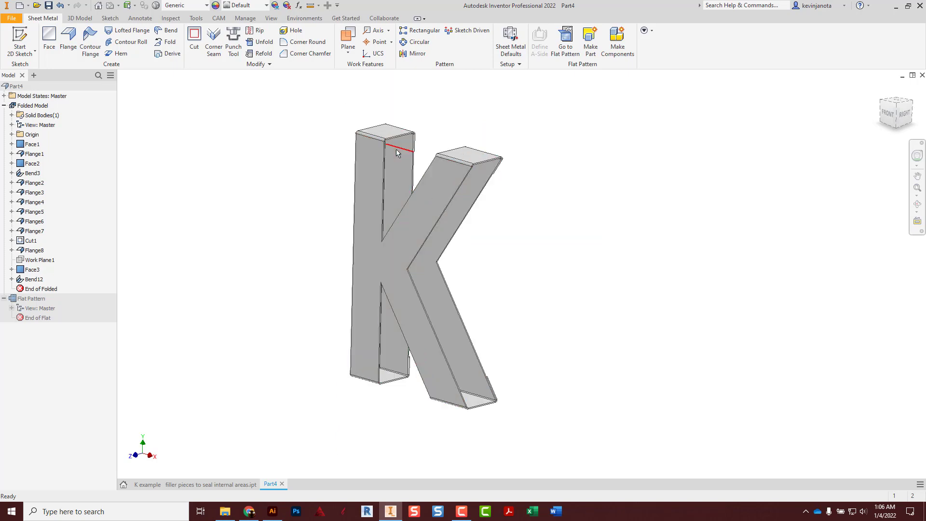
{"action": "scroll", "coordinate": [389, 226], "scroll_direction": "up", "scroll_amount": 3}
{"action": "scroll", "coordinate": [389, 226], "scroll_direction": "down", "scroll_amount": 2}
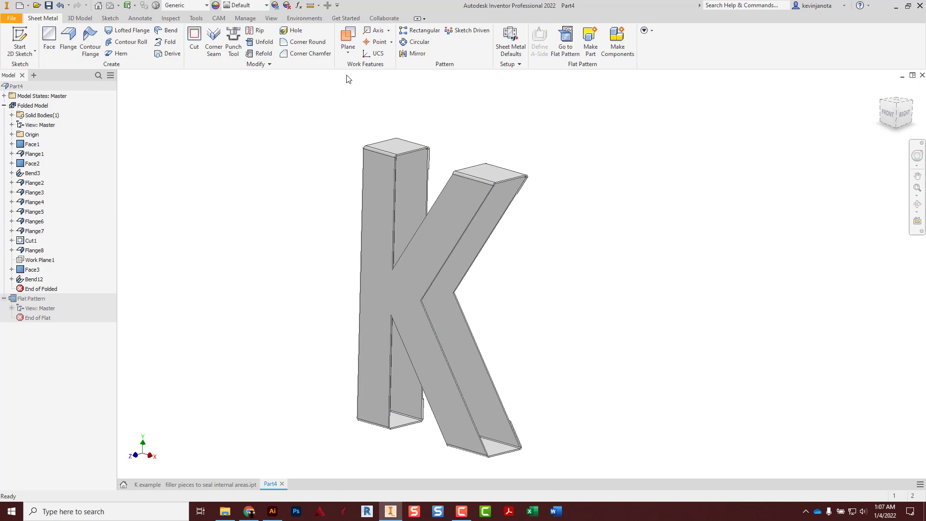
Step: Create a work plane midway between the front and back K faces
{"action": "left_click", "coordinate": [348, 36]}
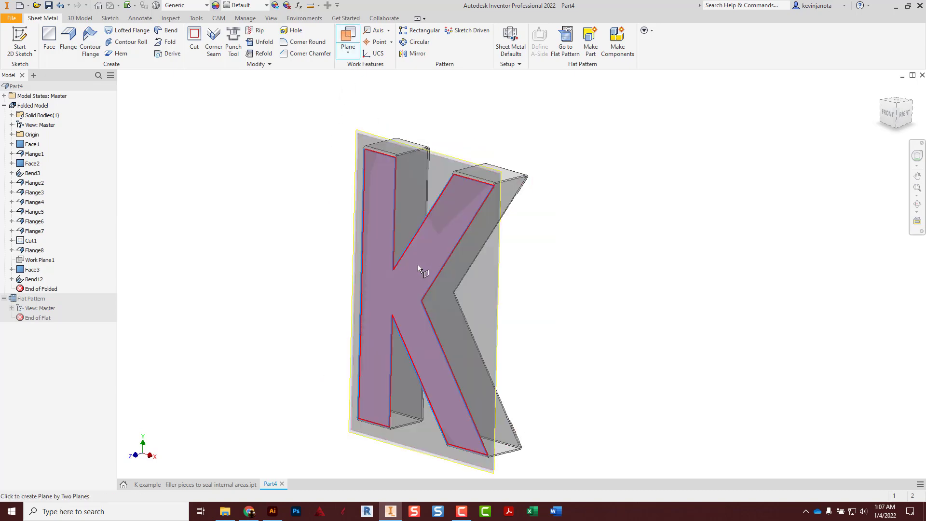
{"action": "key", "text": "F4"}
{"action": "left_click_drag", "start_coordinate": [443, 269], "coordinate": [326, 275]}
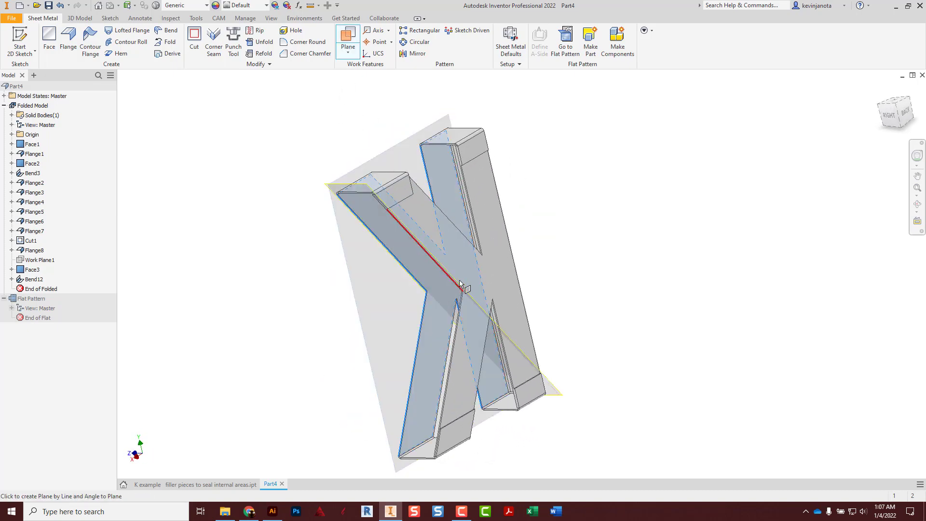
{"action": "left_click", "coordinate": [438, 278]}
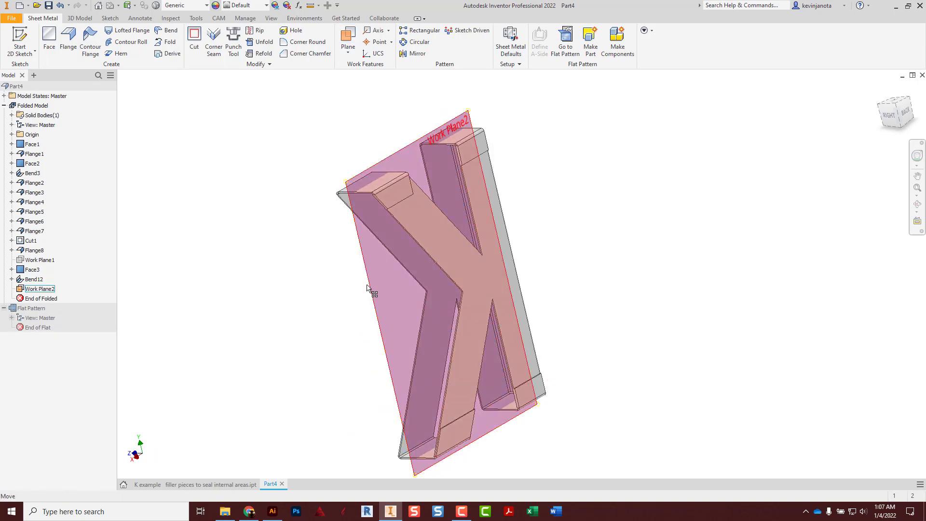
{"action": "left_click_drag", "start_coordinate": [370, 289], "coordinate": [490, 267]}
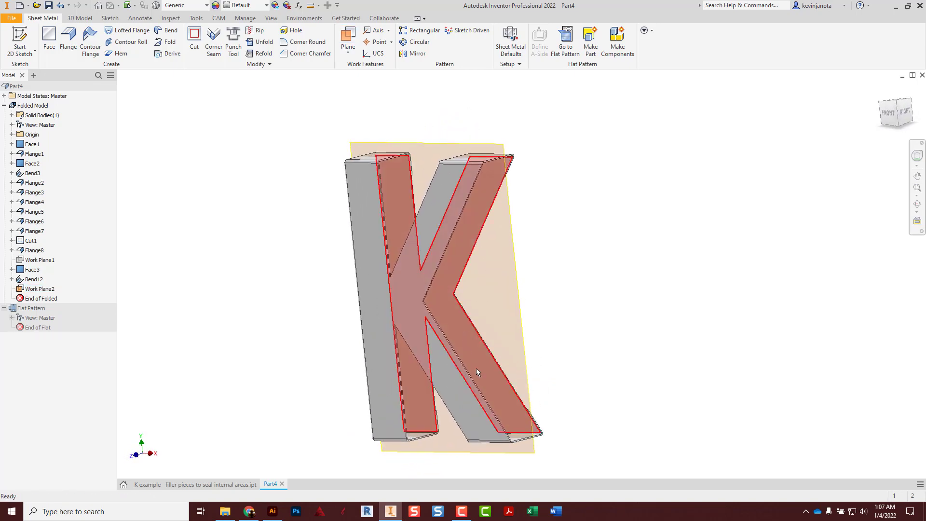
Step: Start a sketch on the work plane midway between the front and back K faces
{"action": "scroll", "coordinate": [447, 270], "scroll_direction": "down", "scroll_amount": 5}
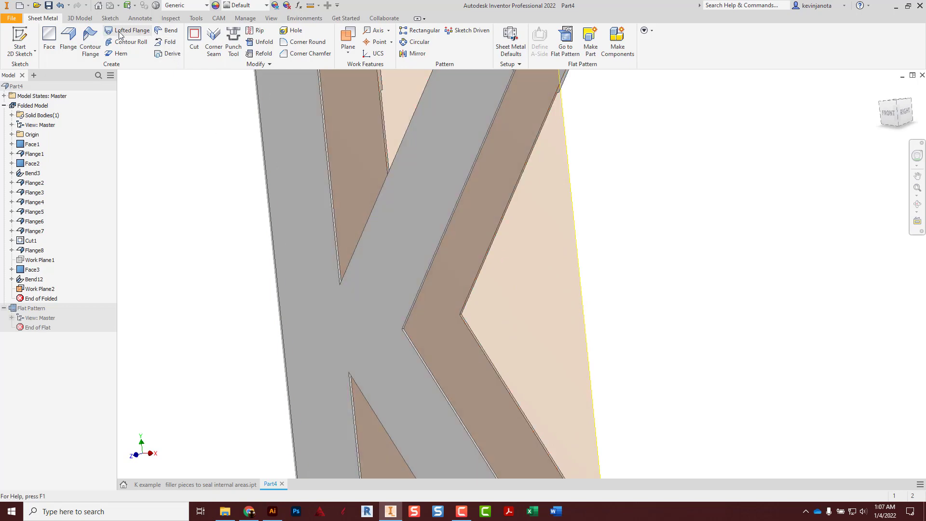
{"action": "left_click", "coordinate": [583, 166]}
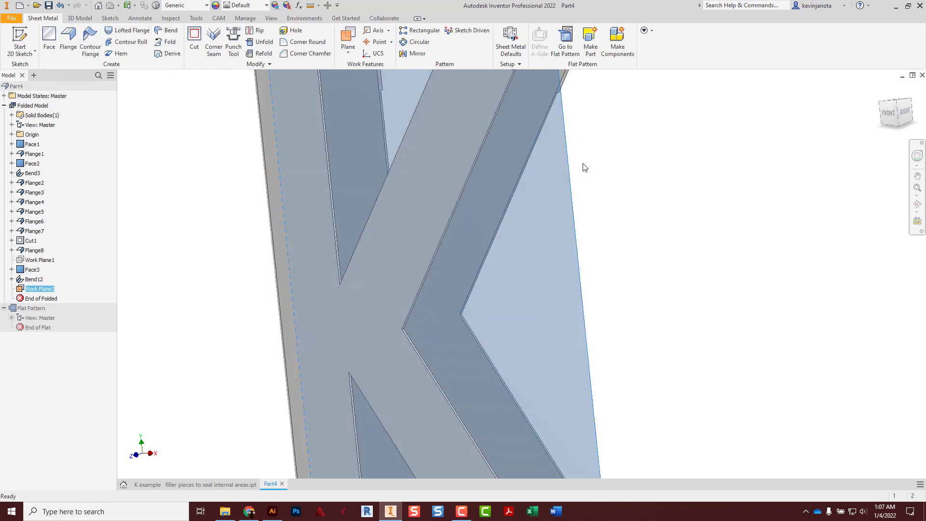
{"action": "key", "text": "s"}
{"action": "key", "text": "F4"}
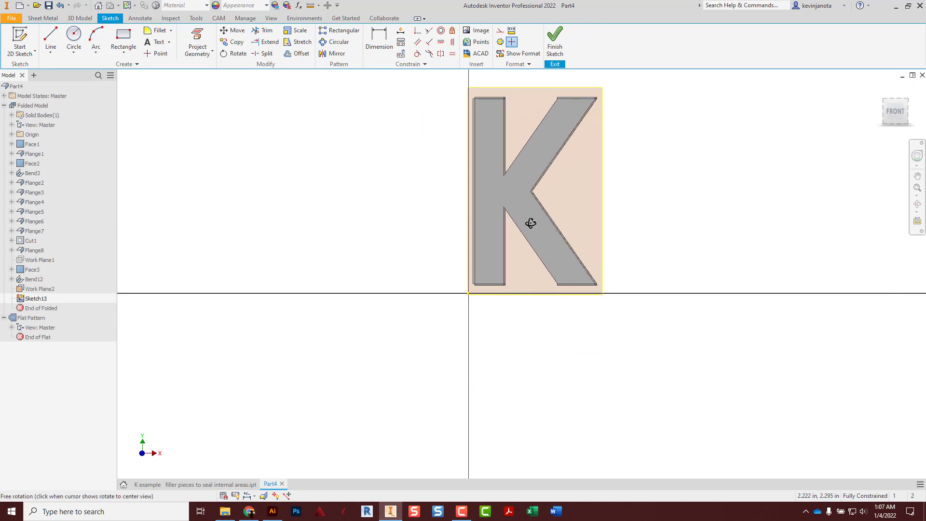
Step: Project the outer slanted edges of the front K's upper arm and lower leg onto the mid-plane sketch
{"action": "left_click_drag", "start_coordinate": [531, 223], "coordinate": [530, 152]}
{"action": "scroll", "coordinate": [530, 152], "scroll_direction": "up", "scroll_amount": 5}
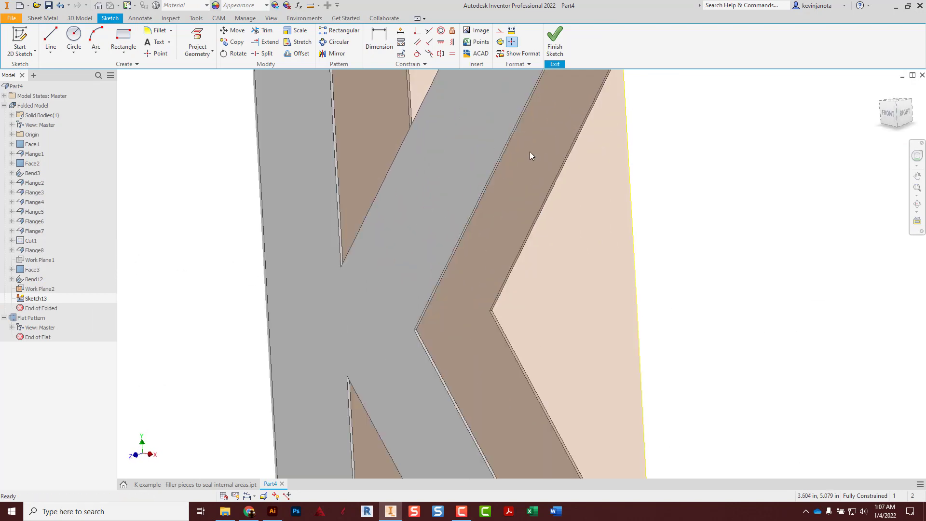
{"action": "left_click", "coordinate": [197, 41]}
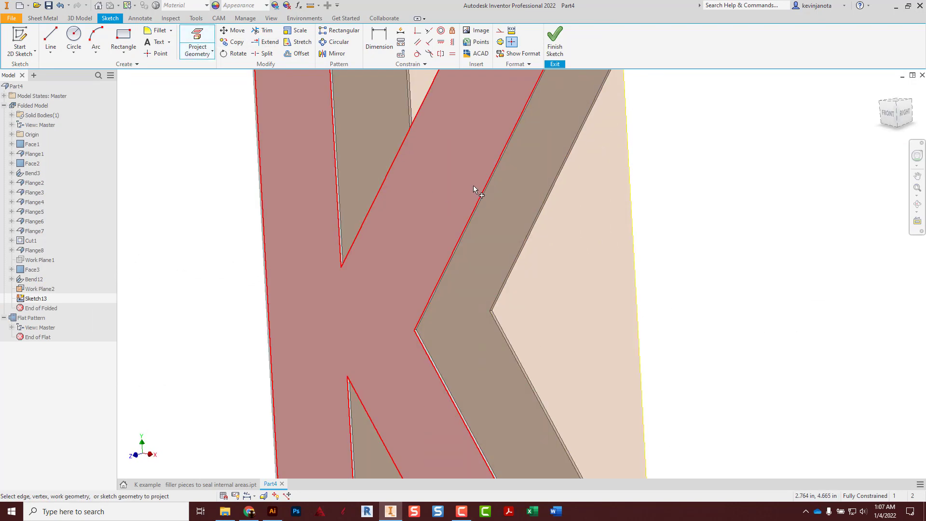
{"action": "left_click", "coordinate": [494, 175]}
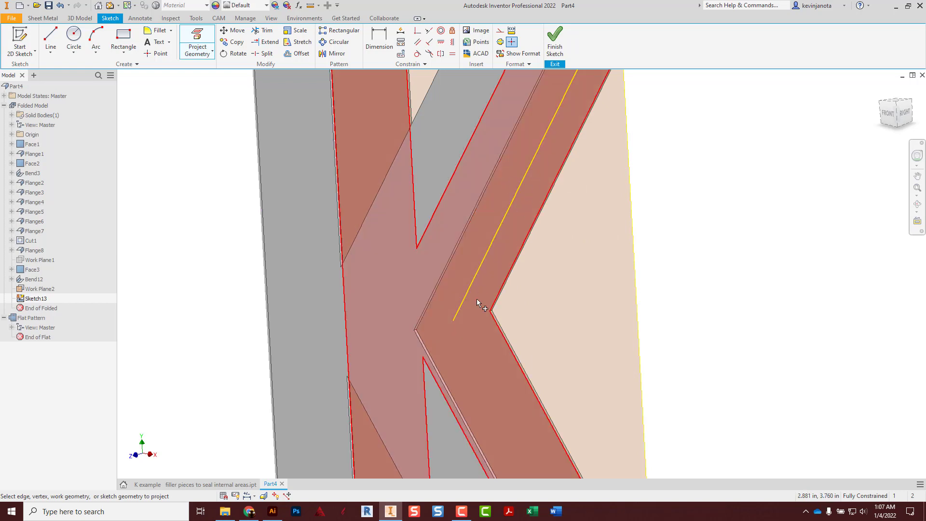
{"action": "scroll", "coordinate": [450, 371], "scroll_direction": "down", "scroll_amount": 5}
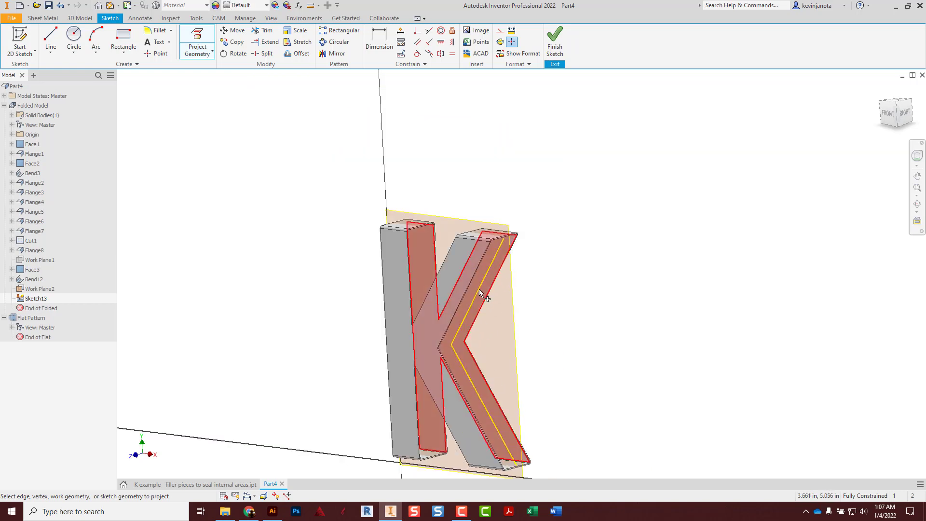
{"action": "scroll", "coordinate": [482, 337], "scroll_direction": "up", "scroll_amount": 3}
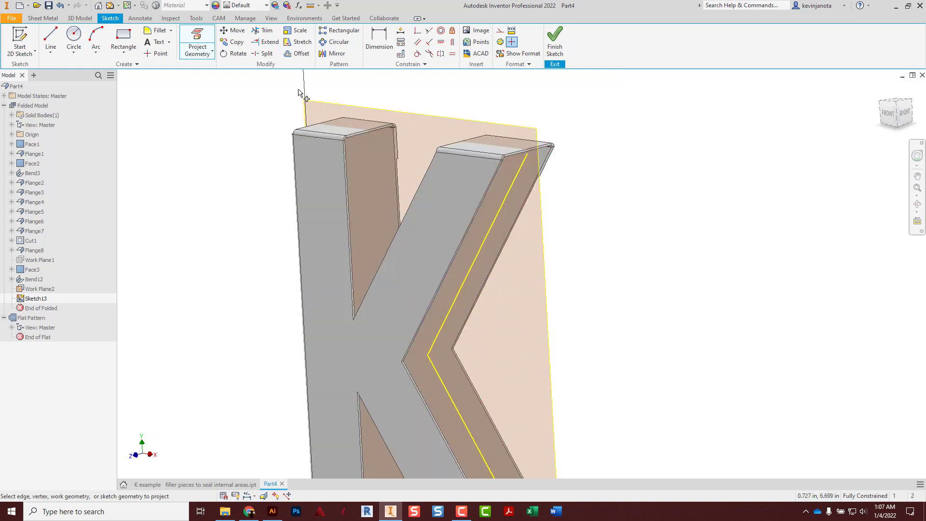
Step: Offset the projected slanted edges outward by 0.03 in on the mid-plane sketch and finish the sketch
{"action": "left_click", "coordinate": [295, 54]}
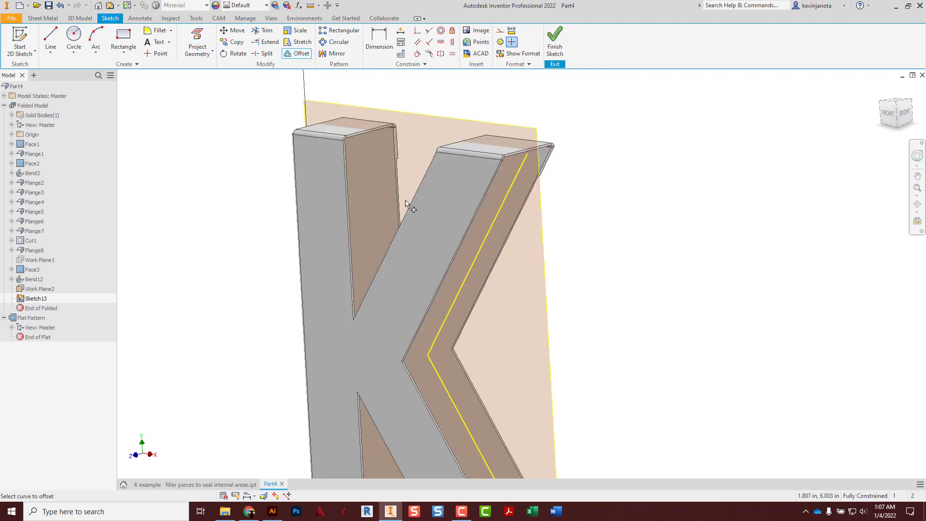
{"action": "left_click", "coordinate": [473, 258]}
{"action": "type", "text": ".03"}
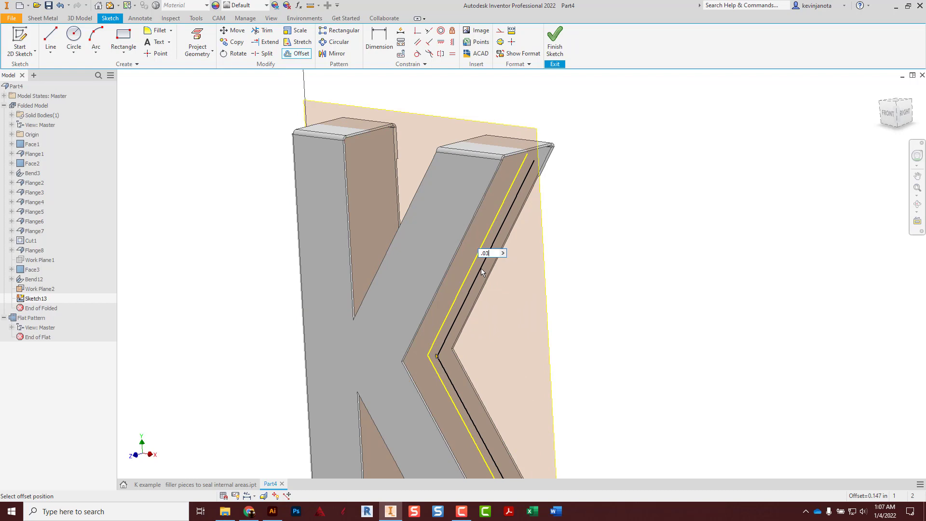
{"action": "key", "text": "Return"}
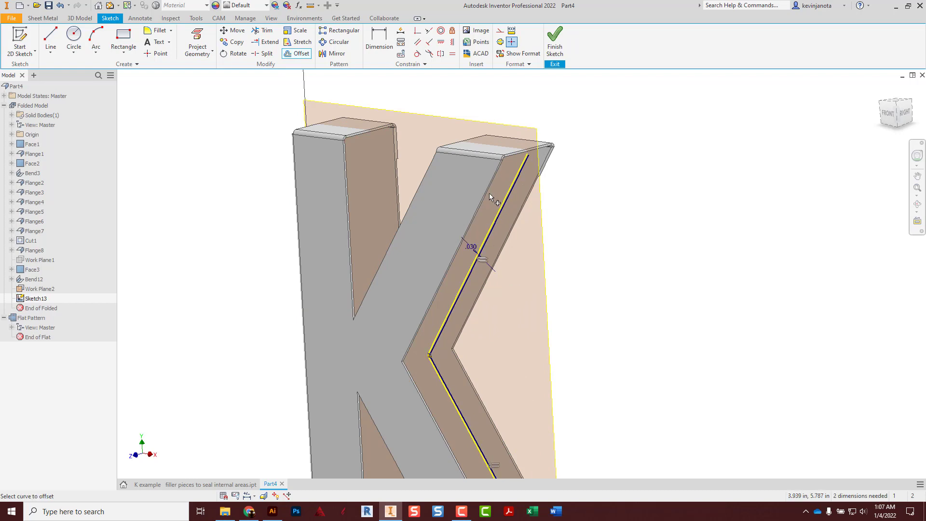
{"action": "left_click", "coordinate": [555, 43]}
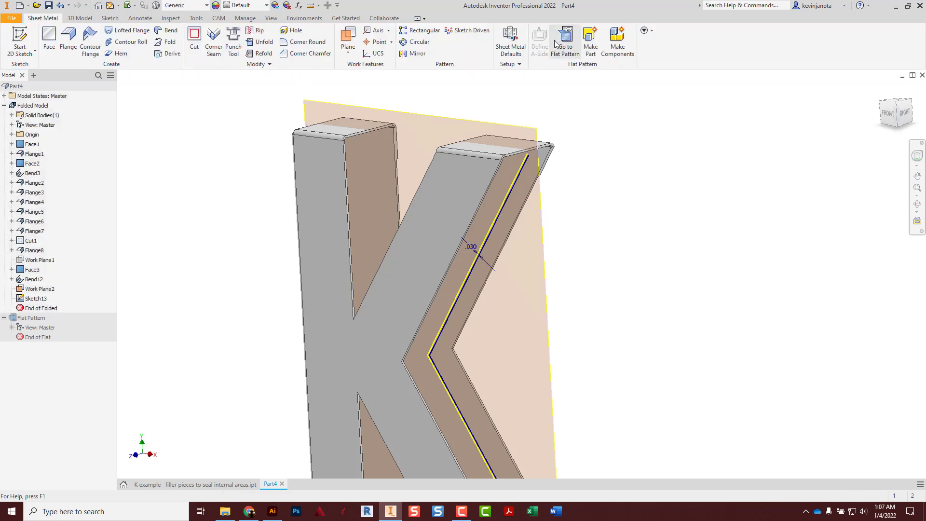
Step: Try a contour flange from the offset profile as a new solid, 0.9 in wide and symmetric about the mid-plane
{"action": "left_click", "coordinate": [92, 38]}
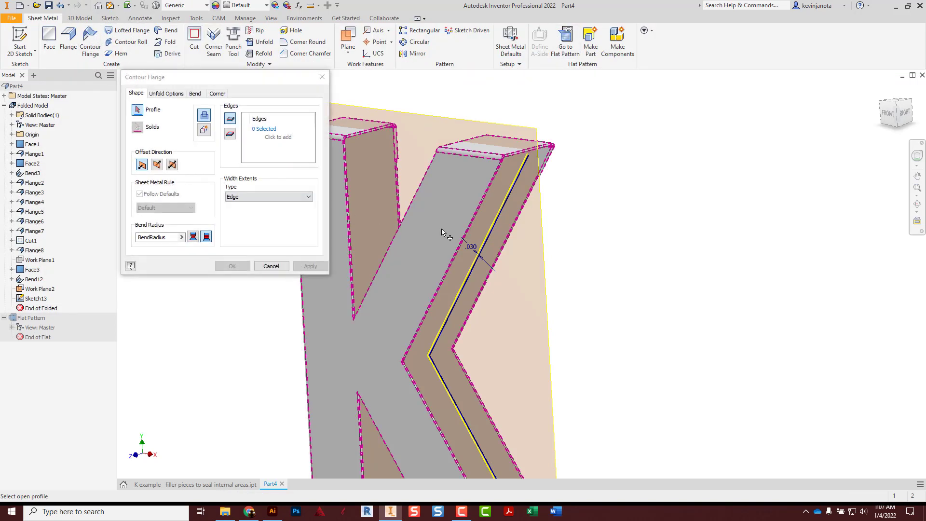
{"action": "scroll", "coordinate": [502, 217], "scroll_direction": "down", "scroll_amount": 6}
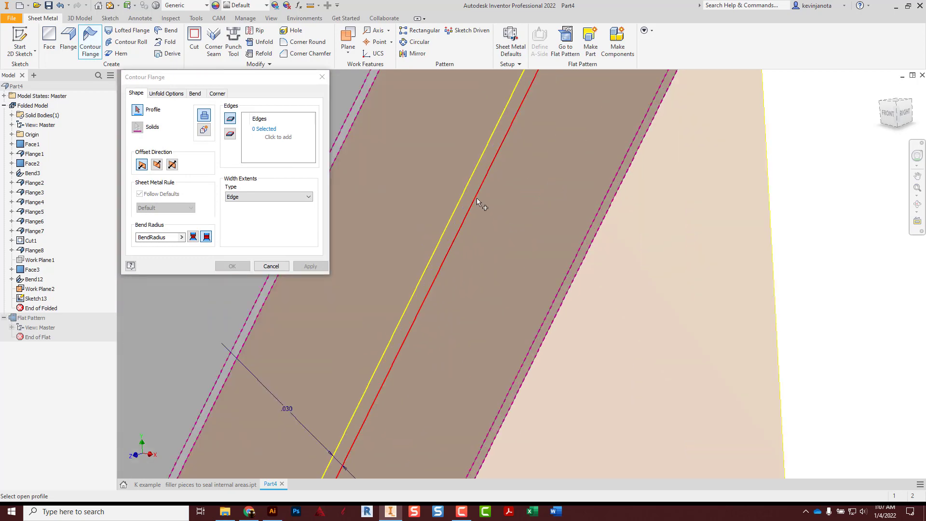
{"action": "left_click", "coordinate": [477, 201]}
{"action": "scroll", "coordinate": [485, 217], "scroll_direction": "up", "scroll_amount": 6}
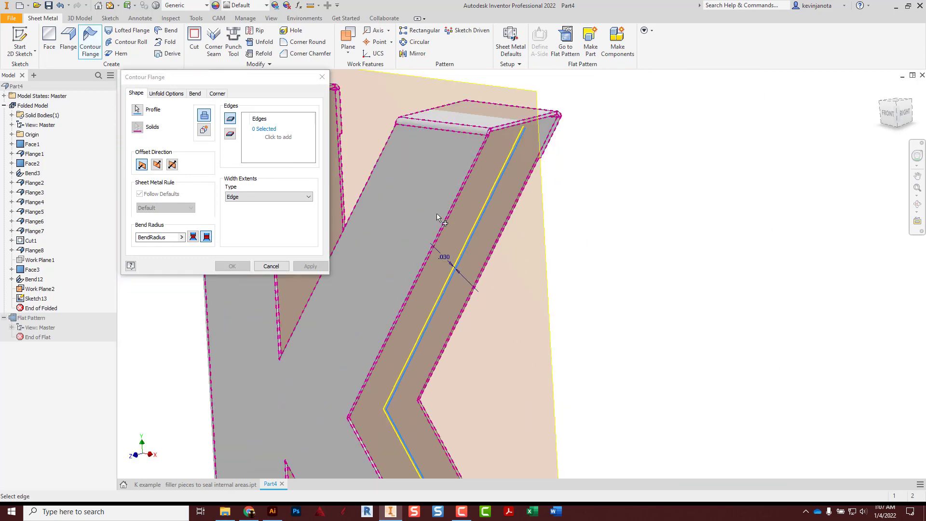
{"action": "left_click", "coordinate": [204, 131]}
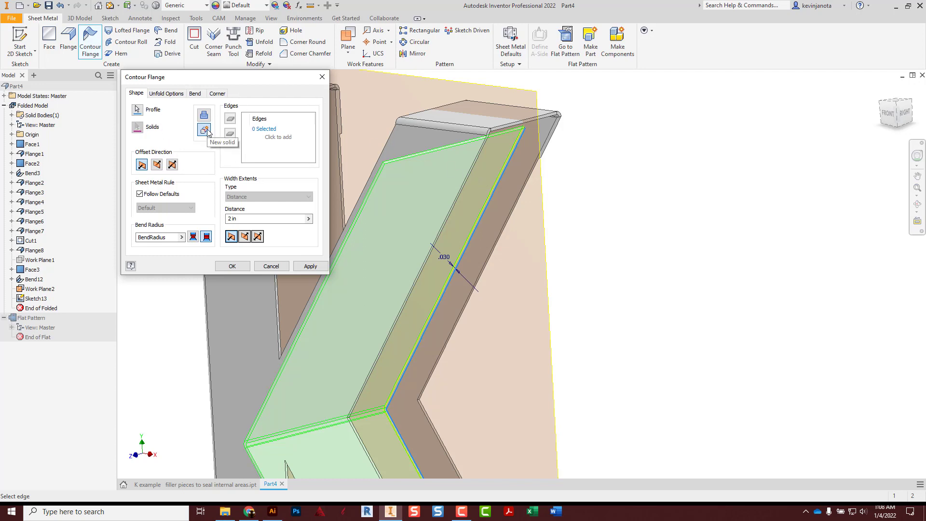
{"action": "left_click", "coordinate": [258, 237]}
{"action": "left_click", "coordinate": [244, 218]}
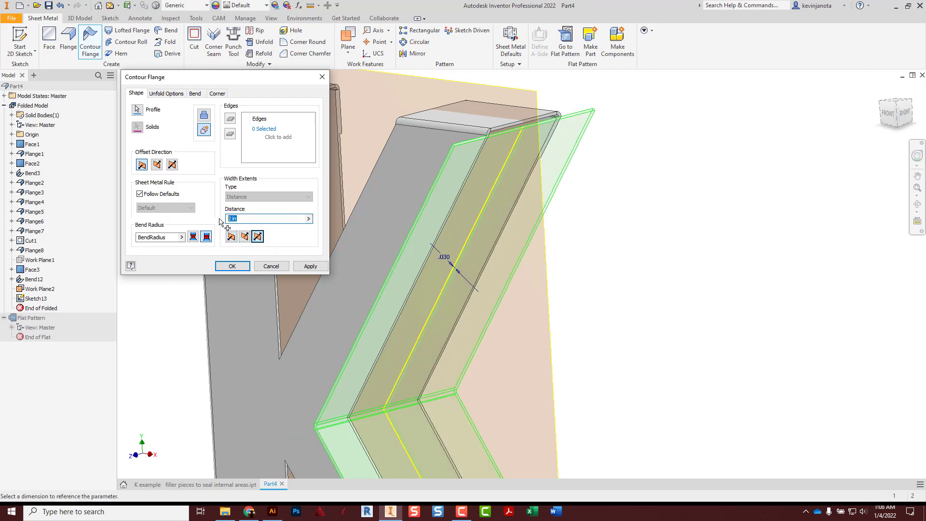
{"action": "type", "text": ".9"}
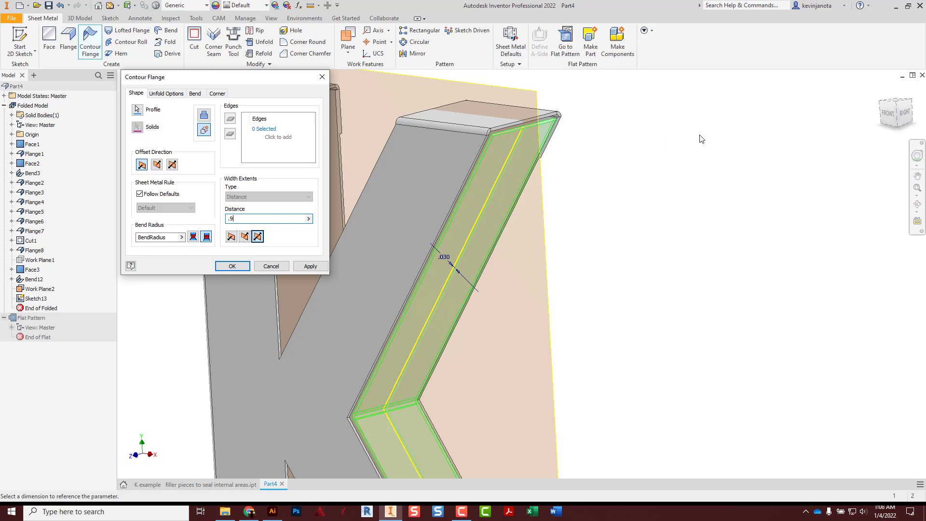
Step: Examine the previewed contour flange's side clearance between the front and back K faces, and cancel the preview
{"action": "left_click", "coordinate": [903, 114]}
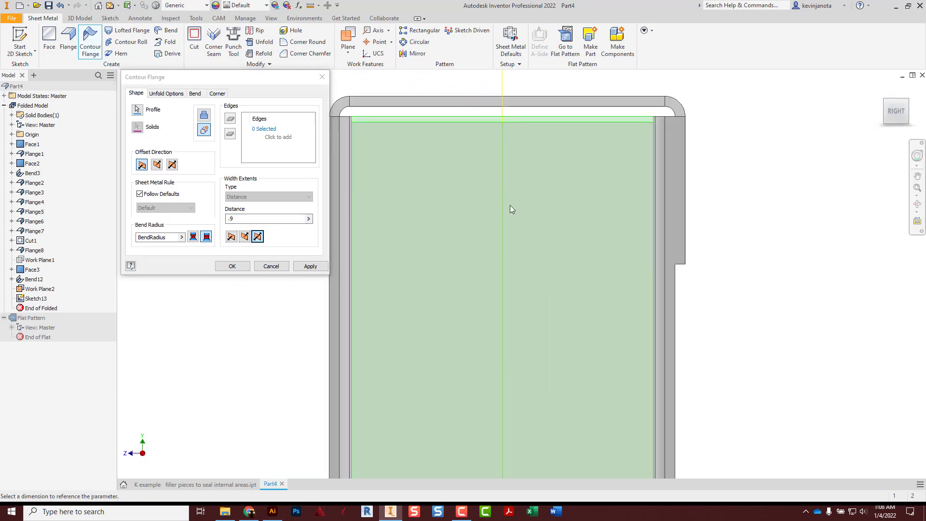
{"action": "scroll", "coordinate": [546, 151], "scroll_direction": "down", "scroll_amount": 5}
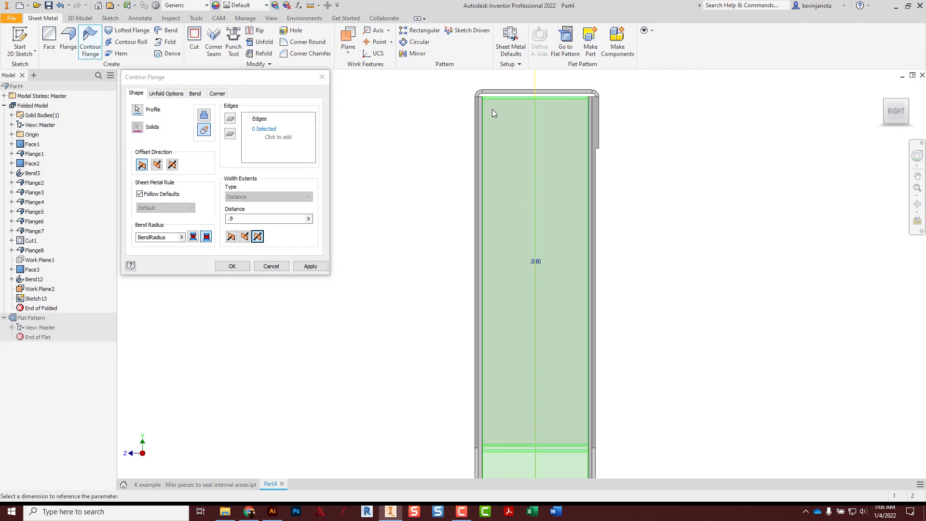
{"action": "scroll", "coordinate": [492, 114], "scroll_direction": "up", "scroll_amount": 5}
{"action": "middle_click_drag", "start_coordinate": [490, 134], "coordinate": [485, 154]}
{"action": "key", "text": "F4"}
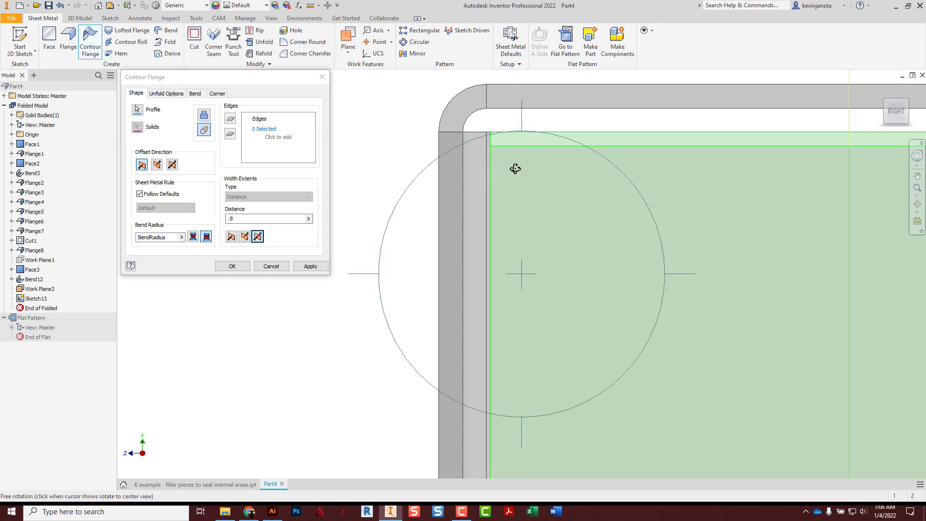
{"action": "left_click_drag", "start_coordinate": [515, 168], "coordinate": [520, 203]}
{"action": "middle_click_drag", "start_coordinate": [515, 217], "coordinate": [554, 134]}
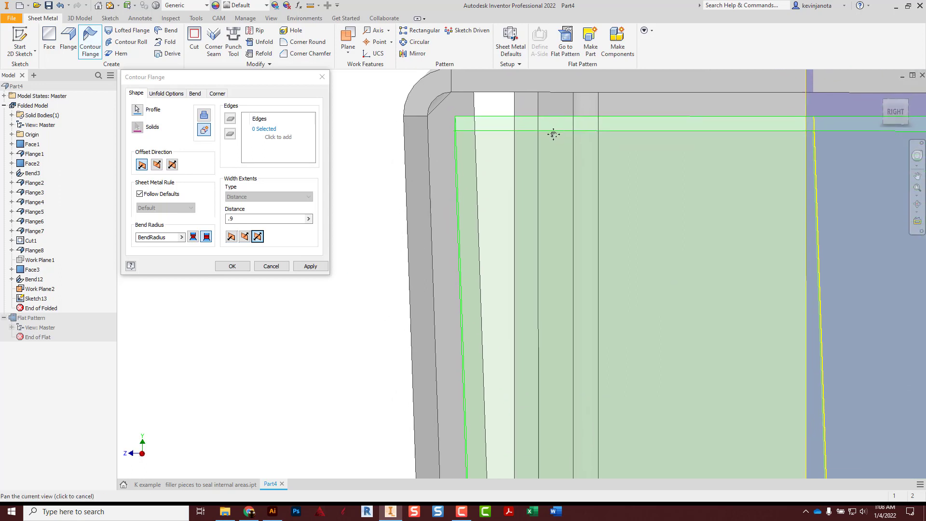
{"action": "key", "text": "F4"}
{"action": "left_click_drag", "start_coordinate": [553, 163], "coordinate": [560, 160]}
{"action": "middle_click_drag", "start_coordinate": [557, 159], "coordinate": [477, 200]}
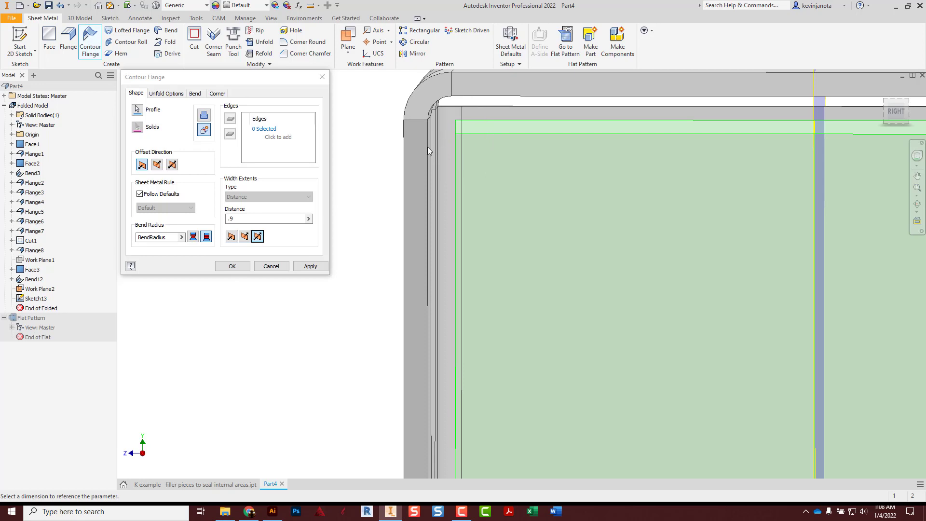
{"action": "left_click", "coordinate": [896, 111]}
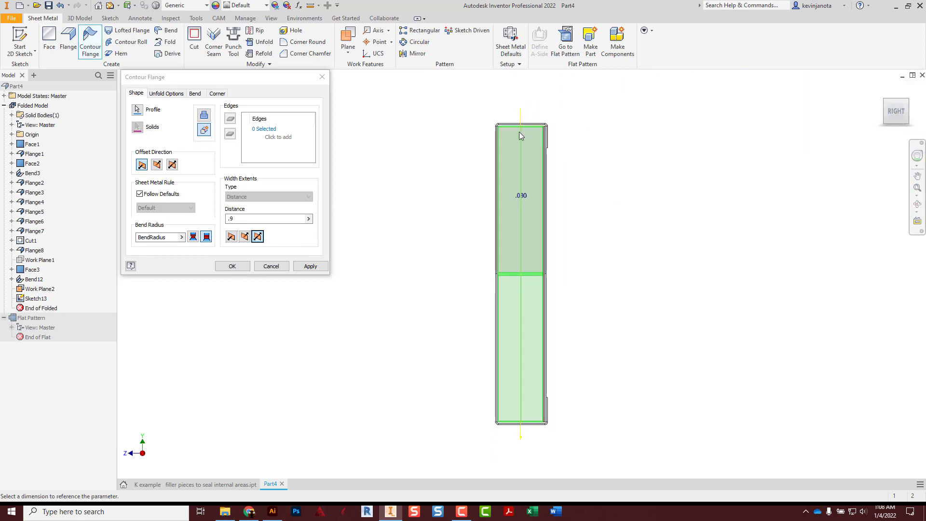
{"action": "scroll", "coordinate": [473, 128], "scroll_direction": "down", "scroll_amount": 3}
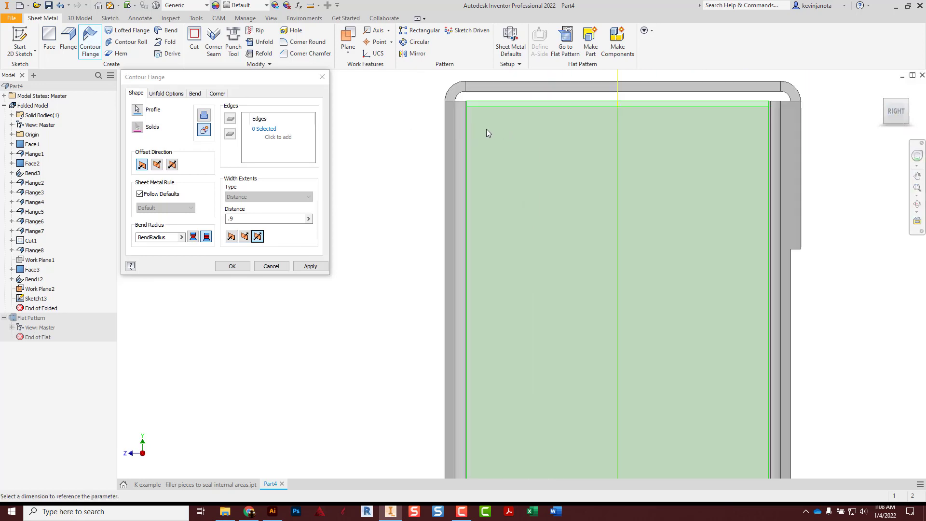
{"action": "scroll", "coordinate": [515, 127], "scroll_direction": "up", "scroll_amount": 3}
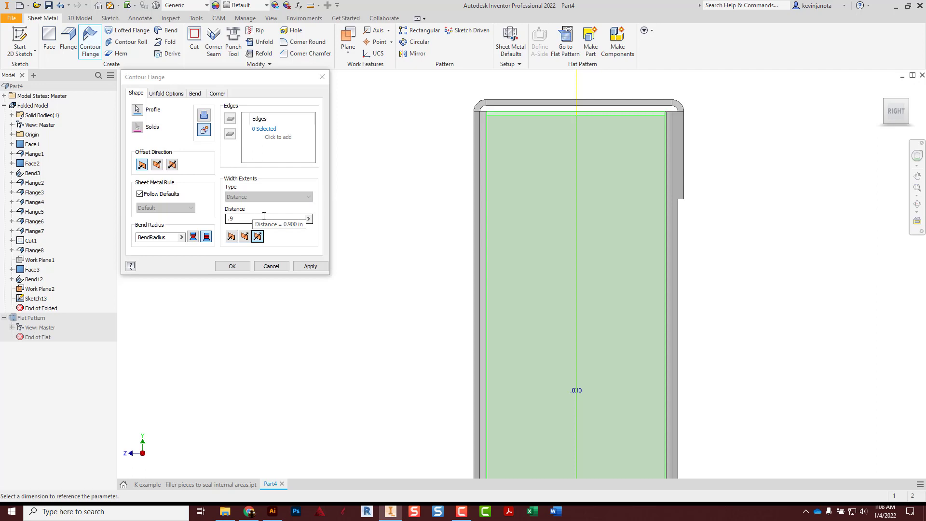
{"action": "left_click", "coordinate": [272, 265]}
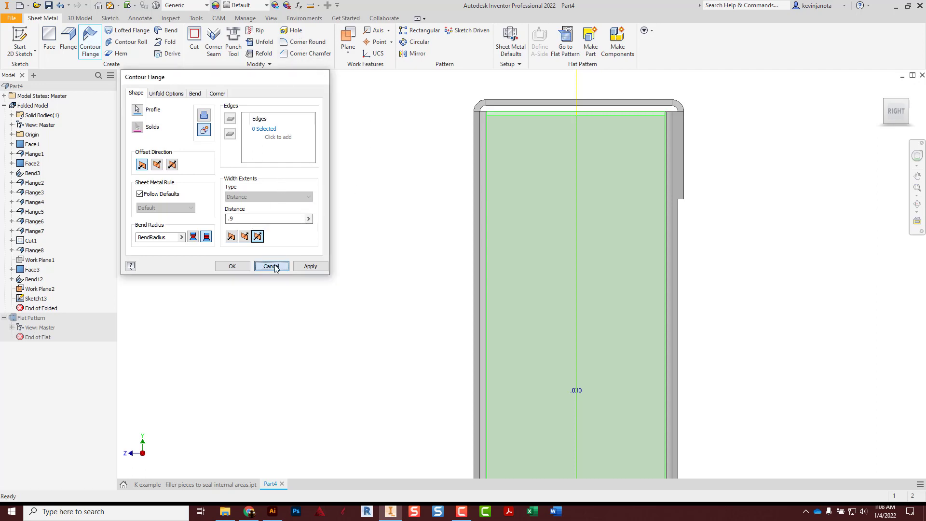
Step: Measure the inside distance between the front and back faces at the upper arm's outer end
{"action": "left_click", "coordinate": [311, 6]}
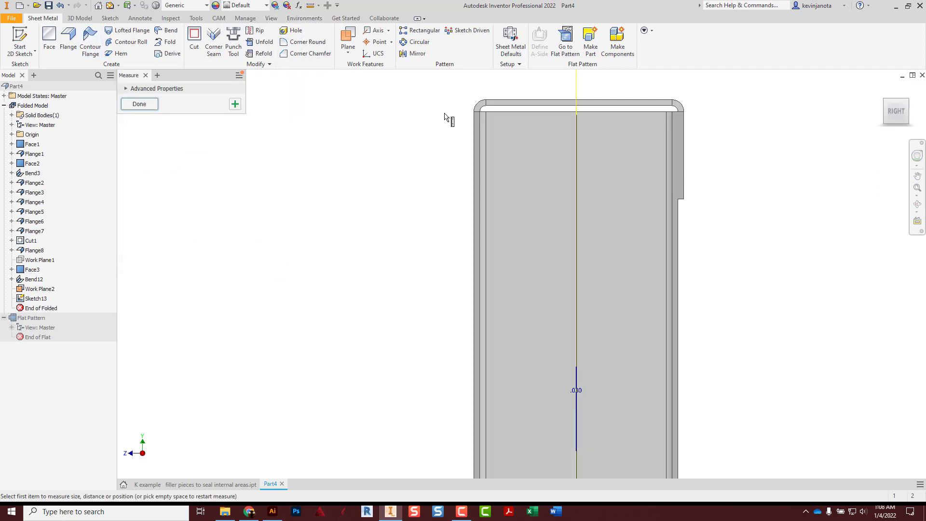
{"action": "middle_click_drag", "start_coordinate": [449, 118], "coordinate": [448, 130], "text": "shift"}
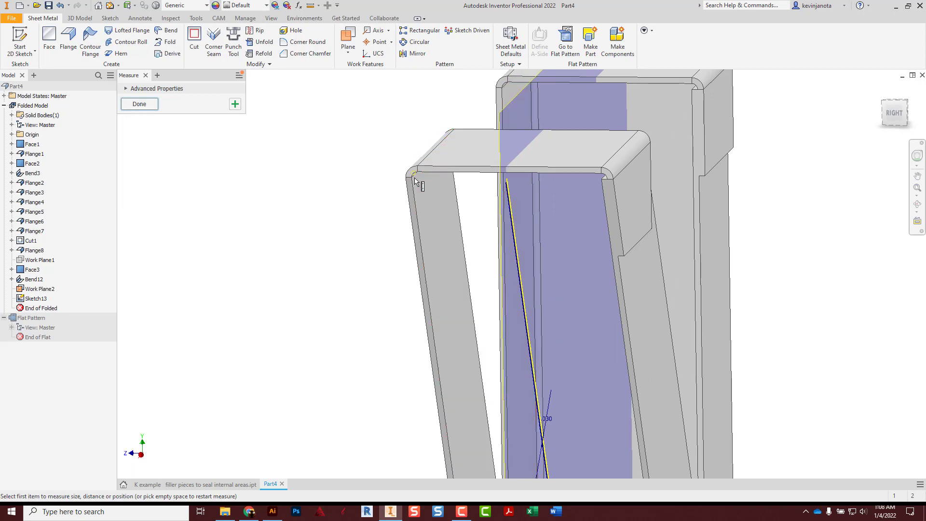
{"action": "scroll", "coordinate": [412, 182], "scroll_direction": "up", "scroll_amount": 2}
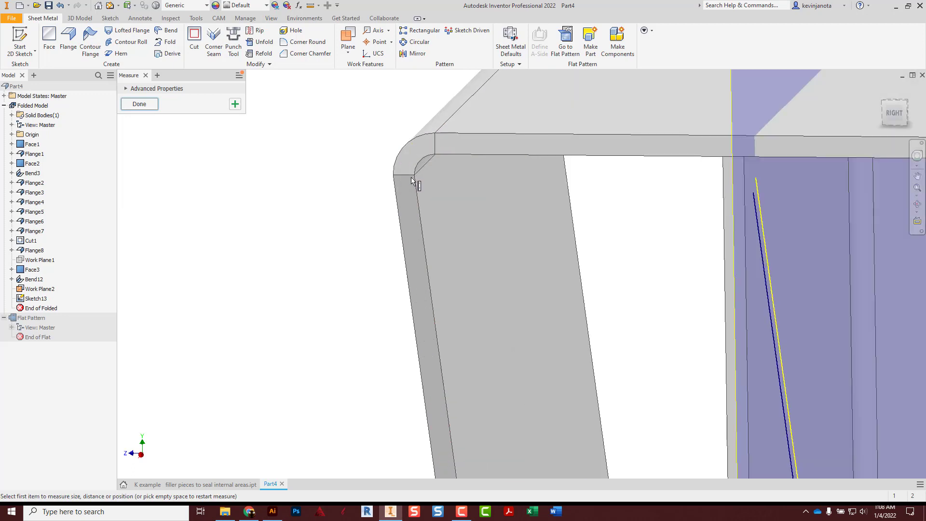
{"action": "left_click", "coordinate": [413, 175]}
{"action": "scroll", "coordinate": [424, 190], "scroll_direction": "down", "scroll_amount": 3}
{"action": "middle_click_drag", "start_coordinate": [423, 190], "coordinate": [506, 205], "text": "shift"}
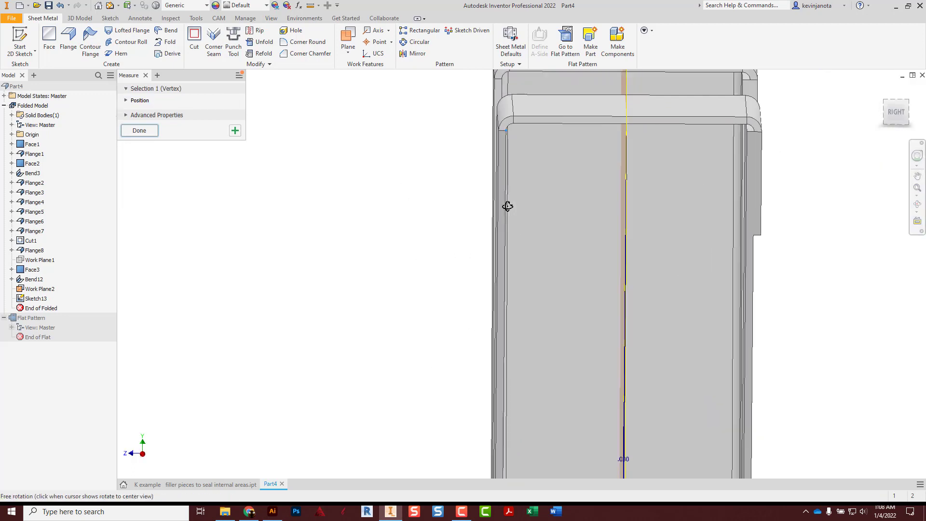
{"action": "middle_click_drag", "start_coordinate": [719, 159], "coordinate": [763, 135], "text": "shift"}
{"action": "scroll", "coordinate": [762, 134], "scroll_direction": "down", "scroll_amount": 2}
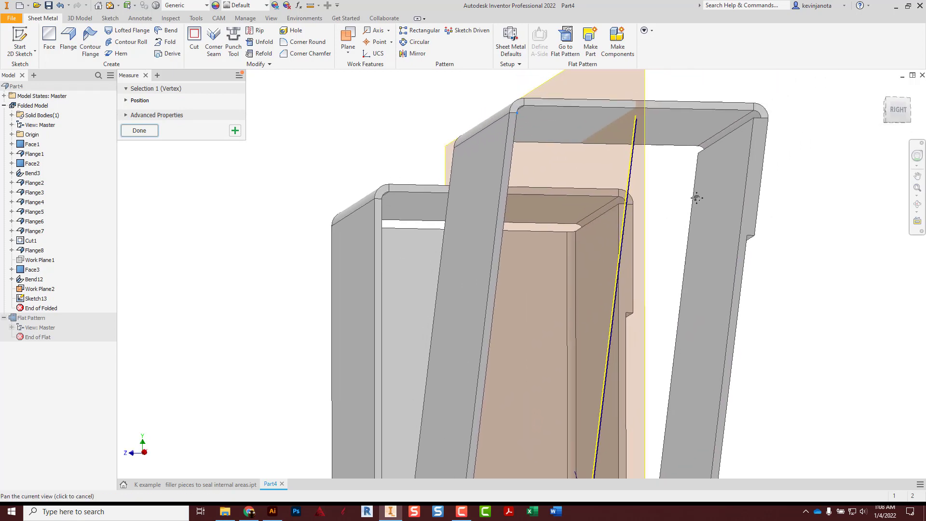
{"action": "left_click", "coordinate": [750, 126]}
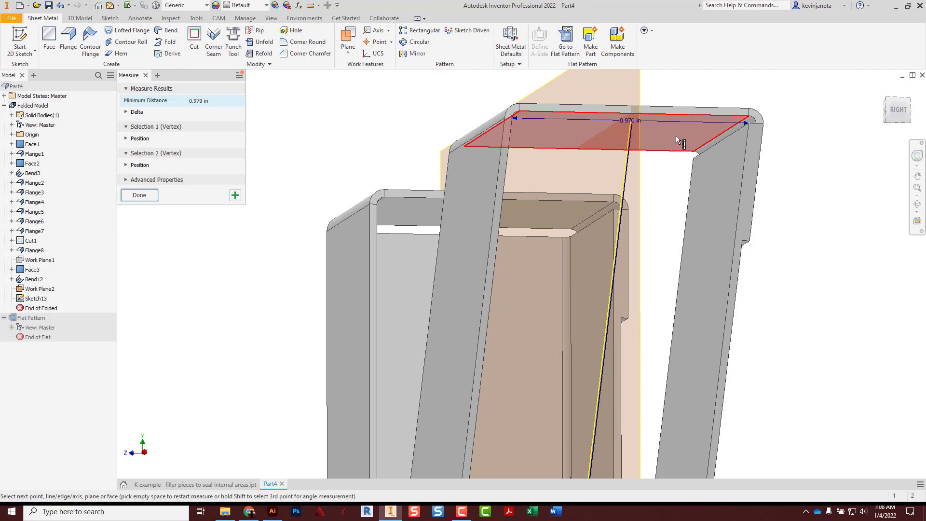
{"action": "mouse_move", "coordinate": [676, 136]}
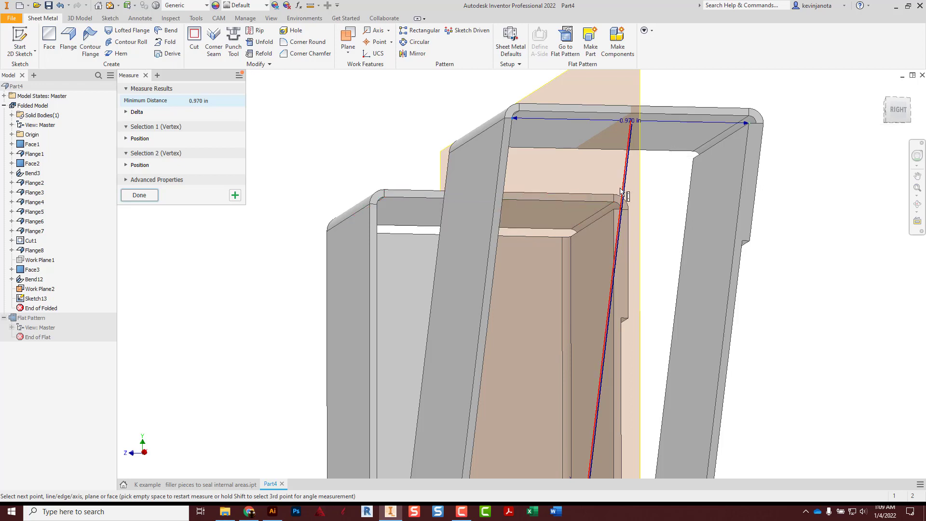
{"action": "mouse_move", "coordinate": [621, 193]}
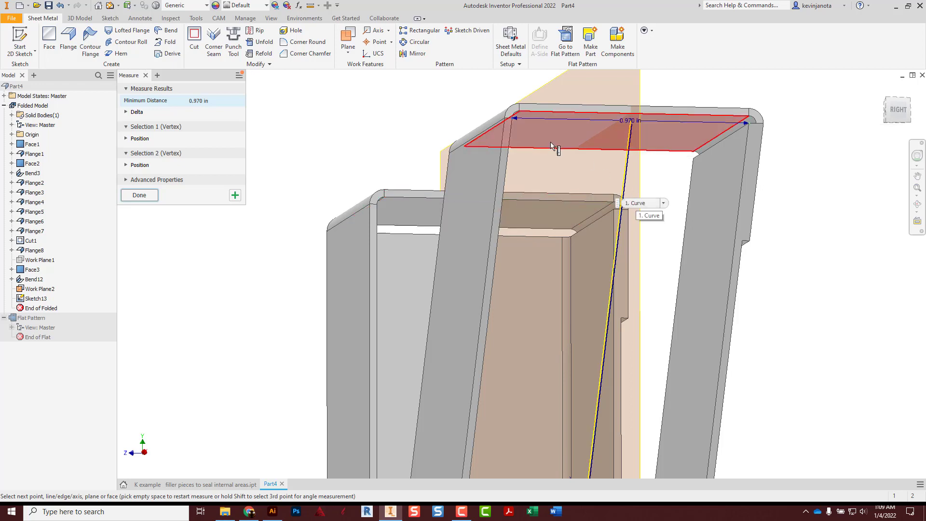
{"action": "left_click", "coordinate": [145, 76]}
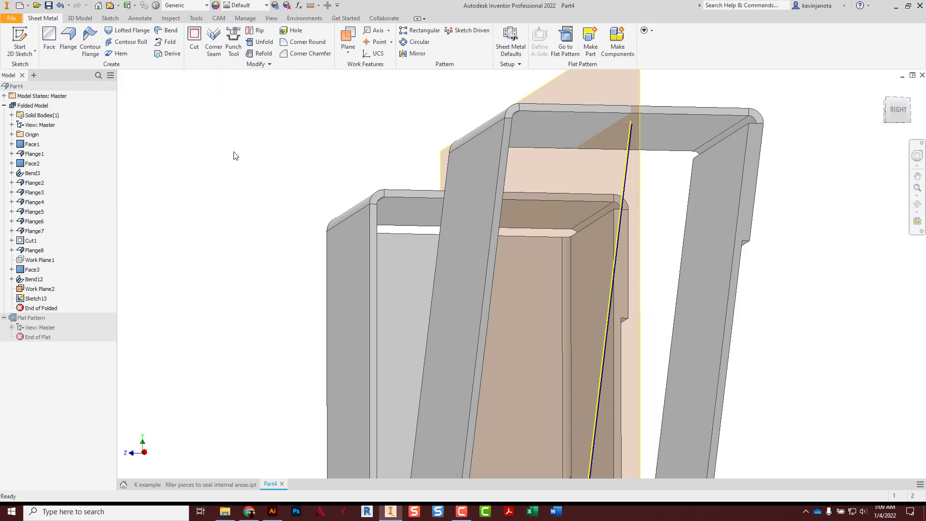
Step: Create a contour flange from the offset profile as a new solid, 0.9 in wide, symmetric about the mid-plane, and accept it despite the warning
{"action": "middle_click_drag", "start_coordinate": [418, 238], "coordinate": [471, 251], "text": "shift"}
{"action": "middle_click_drag", "start_coordinate": [547, 237], "coordinate": [350, 123]}
{"action": "left_click", "coordinate": [94, 37]}
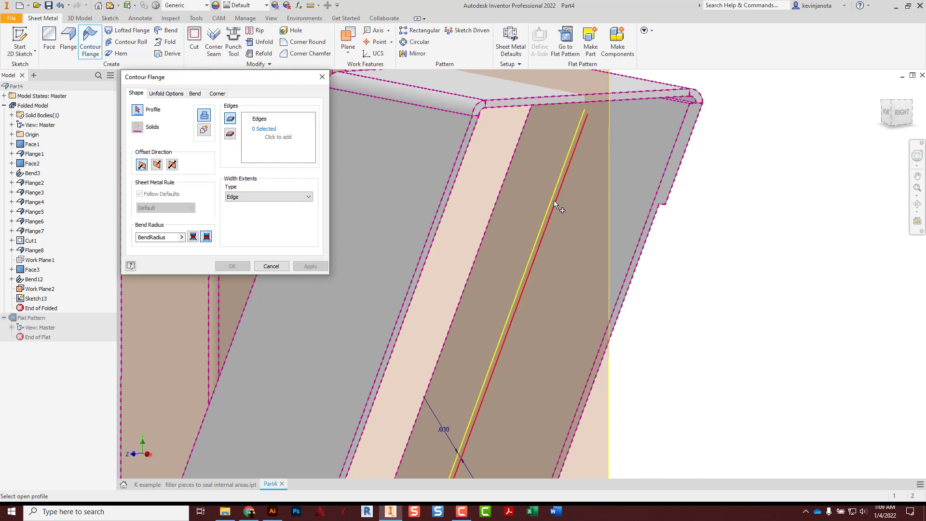
{"action": "left_click", "coordinate": [553, 201]}
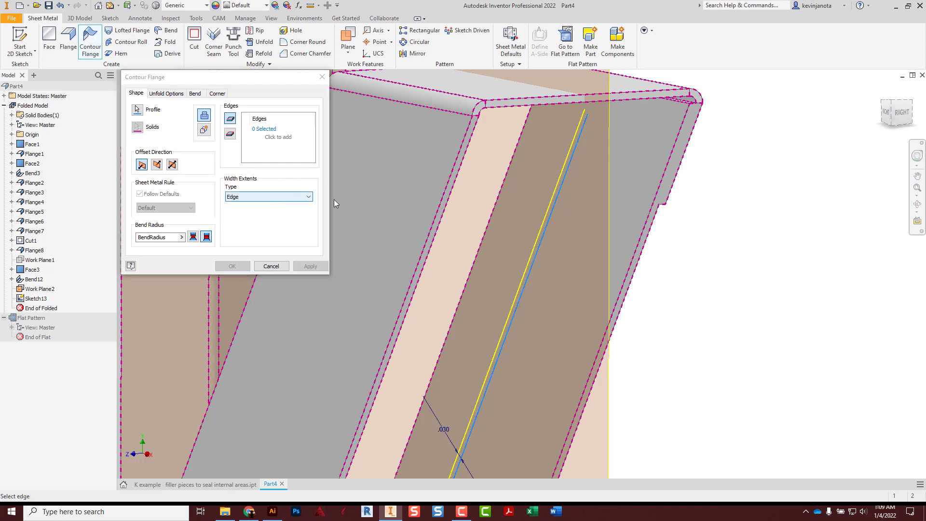
{"action": "left_click", "coordinate": [204, 129]}
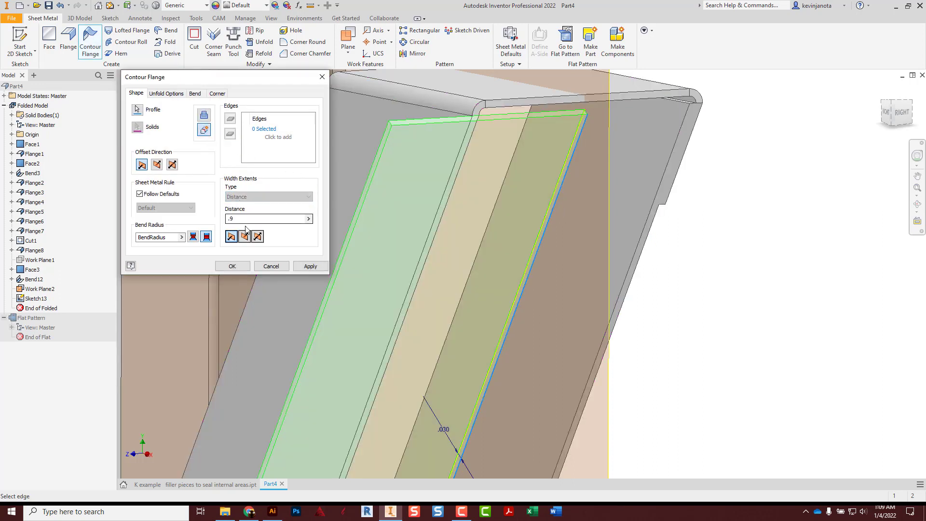
{"action": "left_click", "coordinate": [257, 236]}
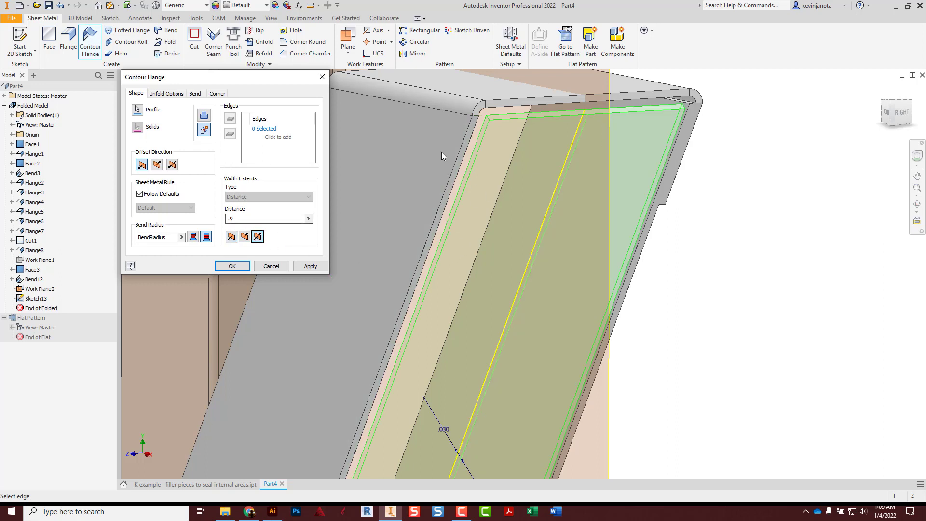
{"action": "left_click", "coordinate": [233, 266]}
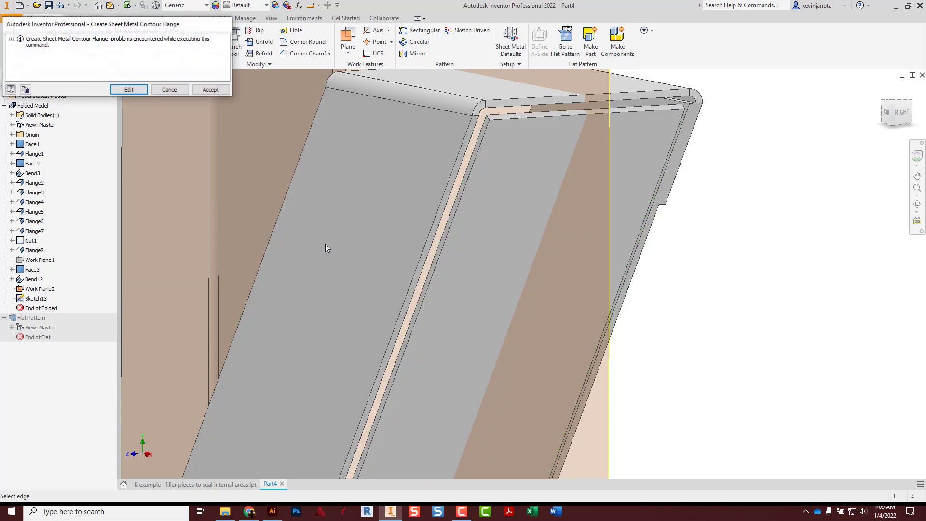
{"action": "left_click", "coordinate": [210, 90]}
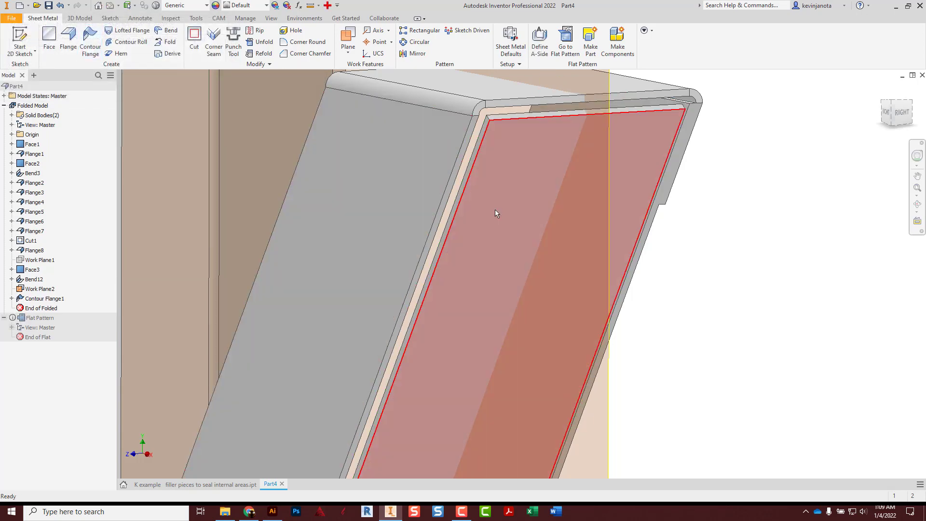
Step: Start a 0.5 in high, 90-degree flange along the front edge of the filler's upper arm segment
{"action": "scroll", "coordinate": [496, 211], "scroll_direction": "up", "scroll_amount": 3}
{"action": "scroll", "coordinate": [497, 202], "scroll_direction": "down", "scroll_amount": 3}
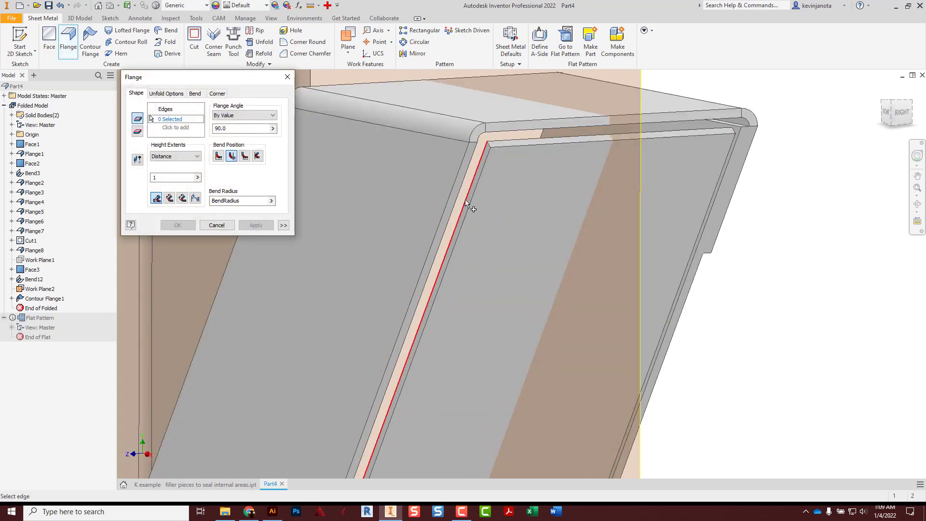
{"action": "left_click", "coordinate": [467, 221]}
{"action": "scroll", "coordinate": [434, 217], "scroll_direction": "down", "scroll_amount": 5}
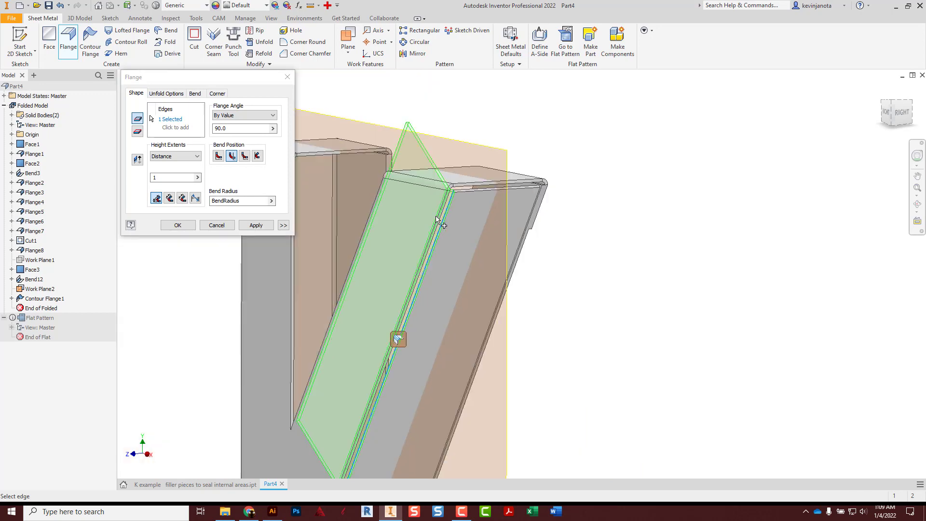
{"action": "mouse_move", "coordinate": [433, 247]}
{"action": "middle_mouse_down", "text": "shift"}
{"action": "mouse_move", "coordinate": [404, 262]}
{"action": "mouse_move", "coordinate": [451, 252]}
{"action": "middle_mouse_up", "text": "shift"}
{"action": "left_click", "coordinate": [184, 179]}
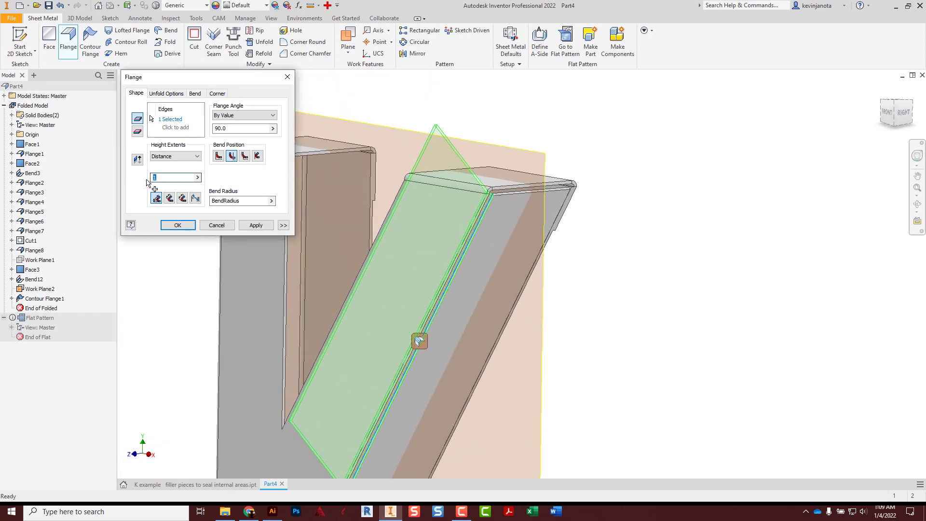
{"action": "type", "text": ".5"}
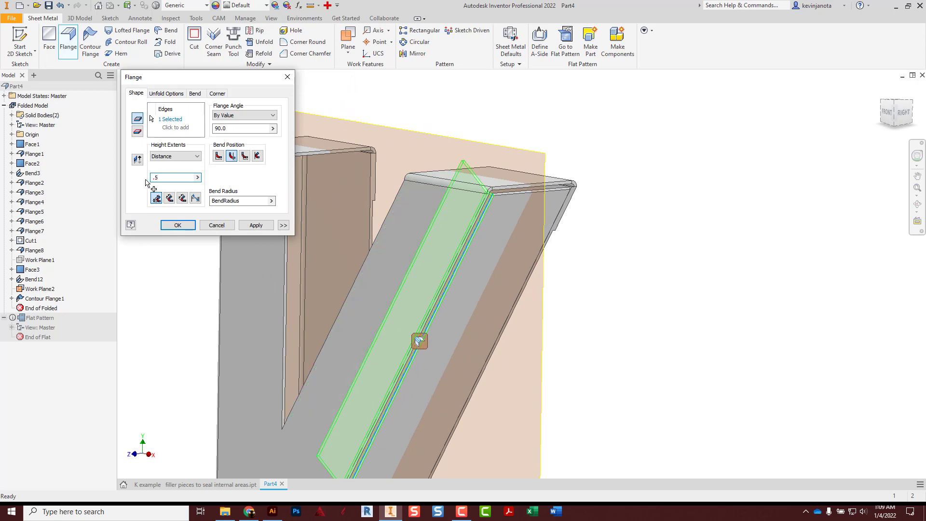
{"action": "scroll", "coordinate": [475, 203], "scroll_direction": "up", "scroll_amount": 3}
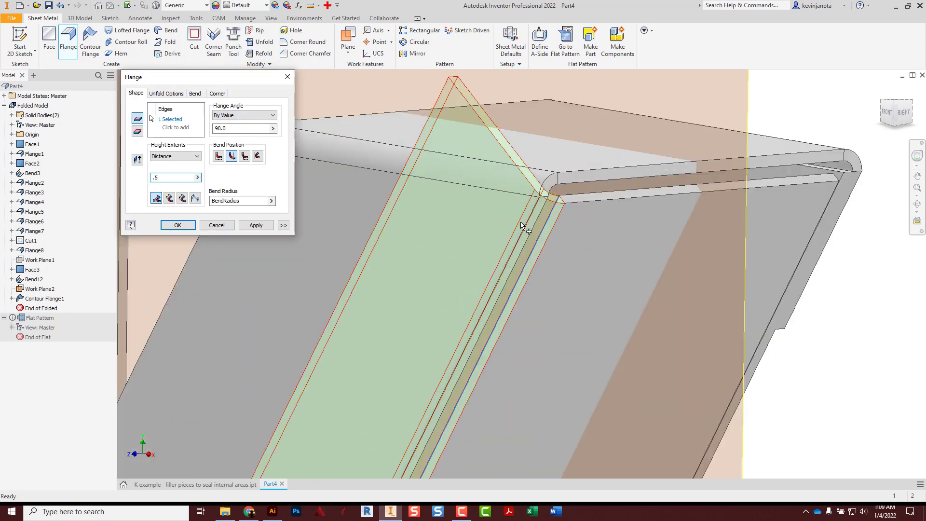
{"action": "scroll", "coordinate": [533, 198], "scroll_direction": "down", "scroll_amount": 3}
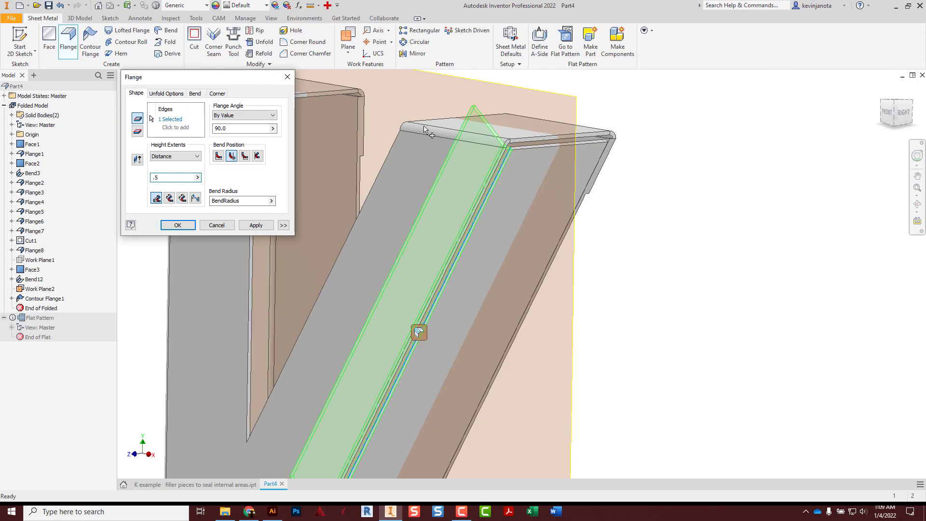
Step: Limit the upper arm flange's width by offsets of 0.4 in at the outer end and 0 at the inner corner, and create it
{"action": "left_click", "coordinate": [284, 226]}
{"action": "left_click", "coordinate": [195, 261]}
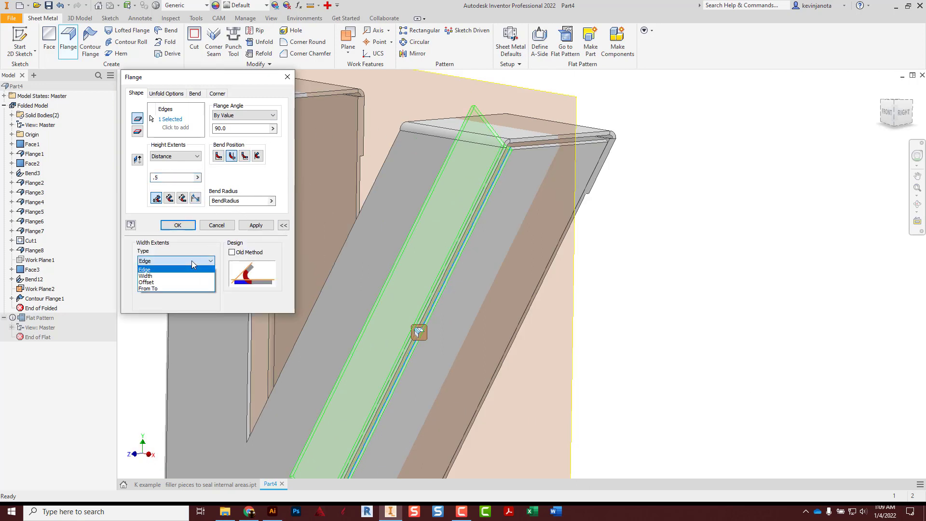
{"action": "left_click", "coordinate": [162, 283]}
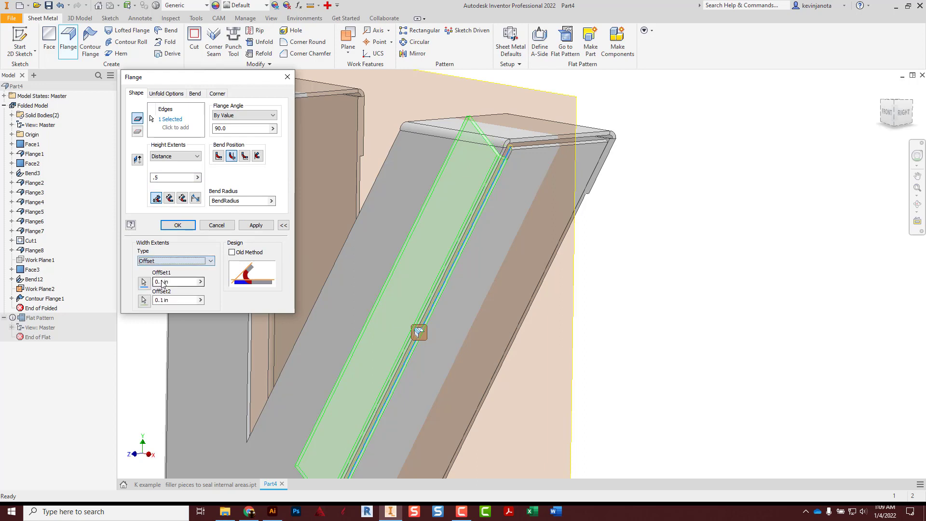
{"action": "left_click", "coordinate": [175, 281]}
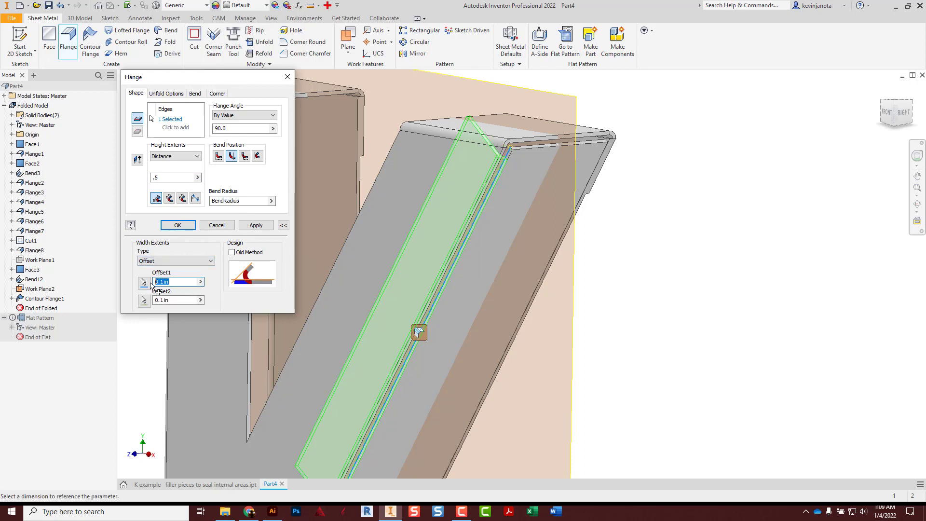
{"action": "type", "text": ".5"}
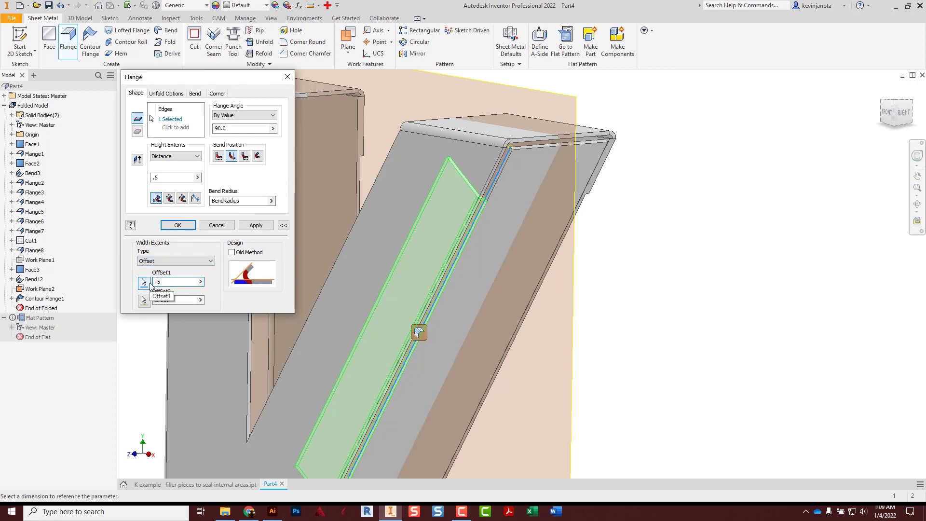
{"action": "left_click", "coordinate": [886, 112]}
{"action": "scroll", "coordinate": [599, 144], "scroll_direction": "up", "scroll_amount": 3}
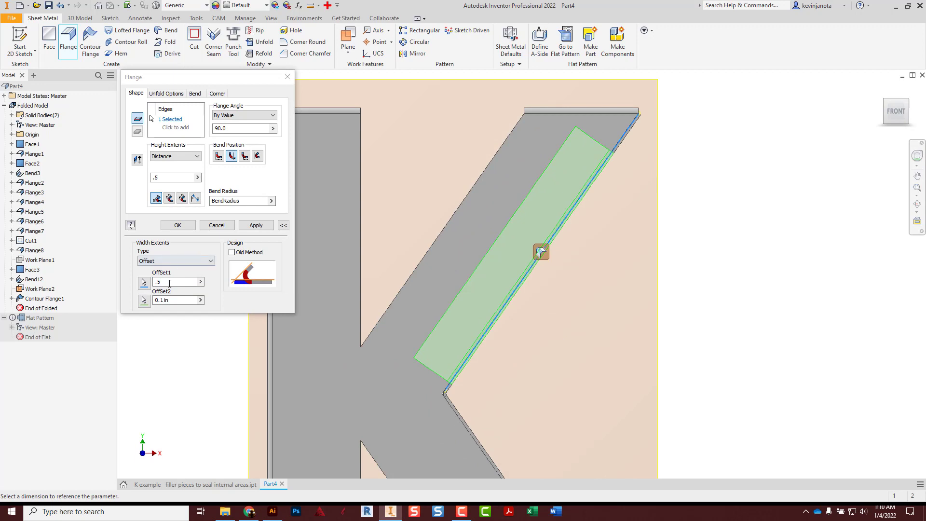
{"action": "left_click", "coordinate": [161, 300]}
{"action": "type", "text": "0"}
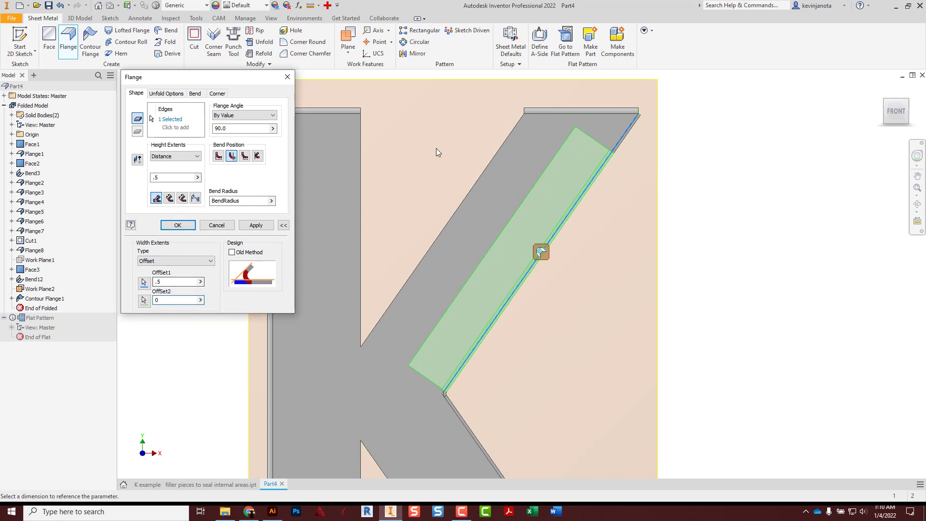
{"action": "scroll", "coordinate": [604, 117], "scroll_direction": "up", "scroll_amount": 3}
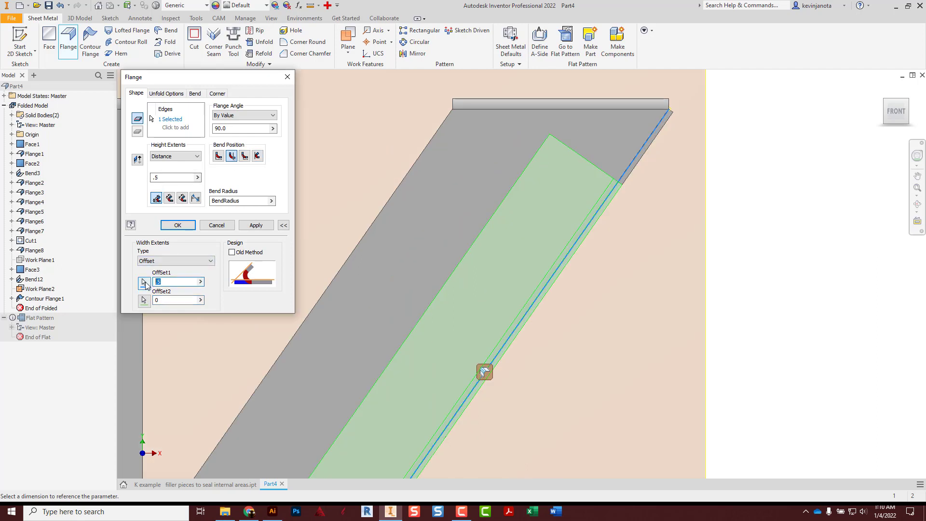
{"action": "type", "text": ".4"}
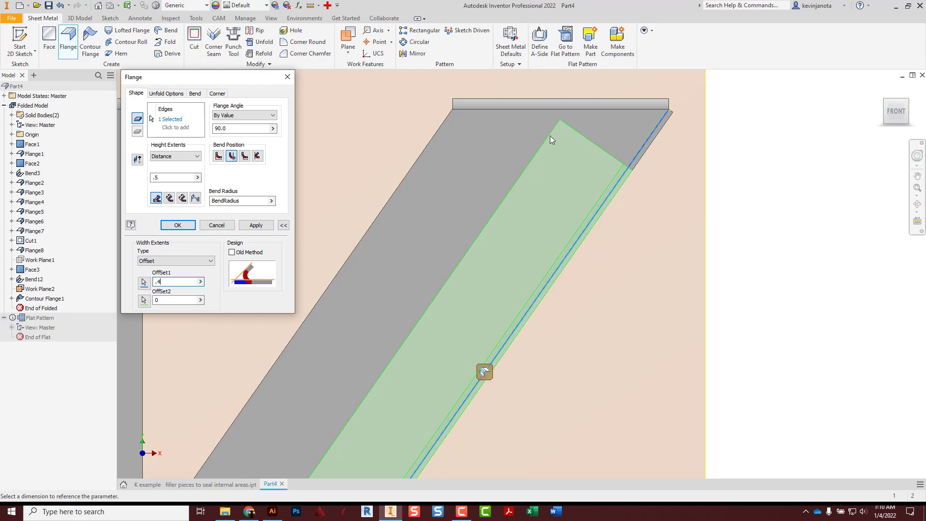
{"action": "left_click", "coordinate": [178, 226]}
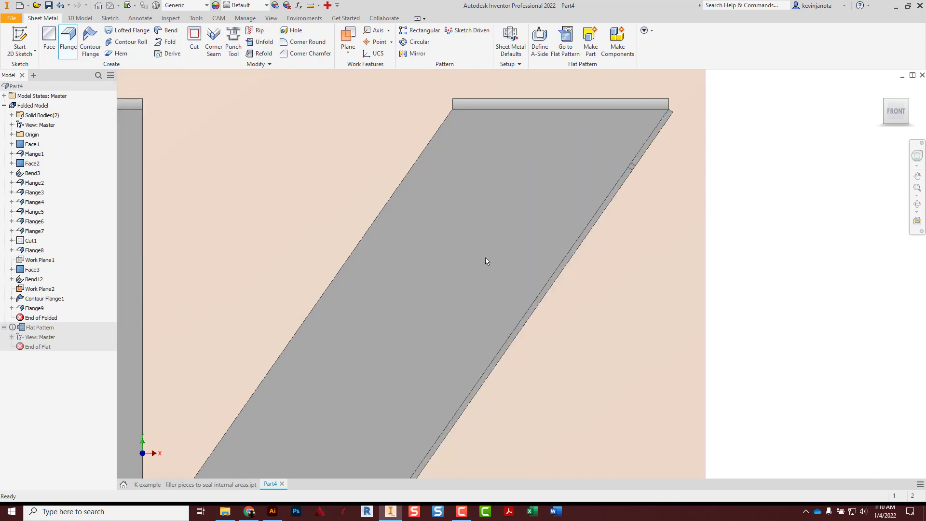
Step: Compare bend positions for the upper arm's front flange and apply the third option so it fits inside the front face
{"action": "scroll", "coordinate": [486, 257], "scroll_direction": "down", "scroll_amount": 5}
{"action": "middle_click_drag", "start_coordinate": [514, 279], "coordinate": [493, 252], "text": "shift"}
{"action": "scroll", "coordinate": [493, 246], "scroll_direction": "up", "scroll_amount": 3}
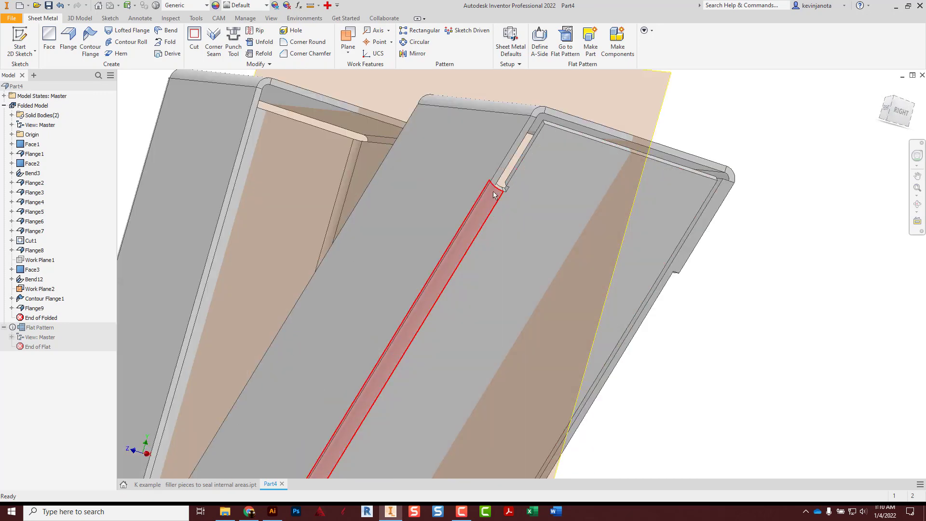
{"action": "middle_click_drag", "start_coordinate": [500, 199], "coordinate": [482, 211], "text": "shift"}
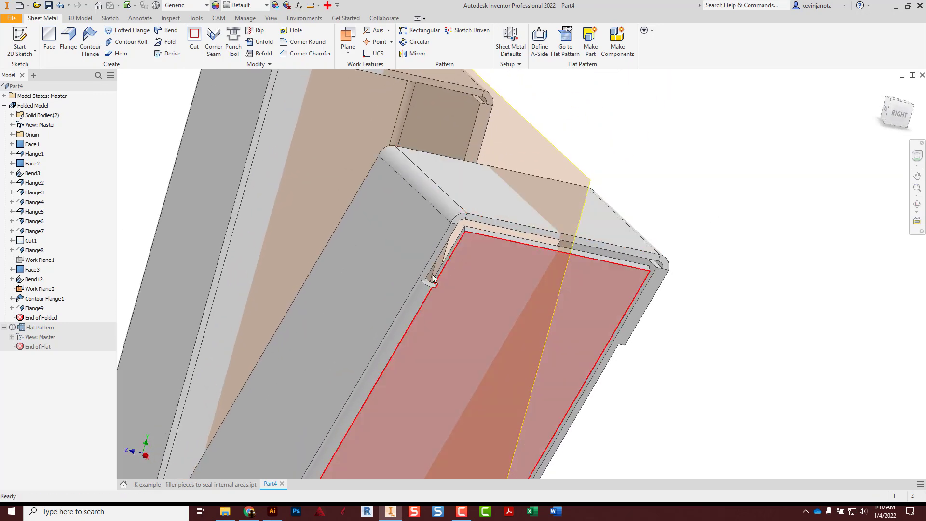
{"action": "double_click", "coordinate": [29, 309]}
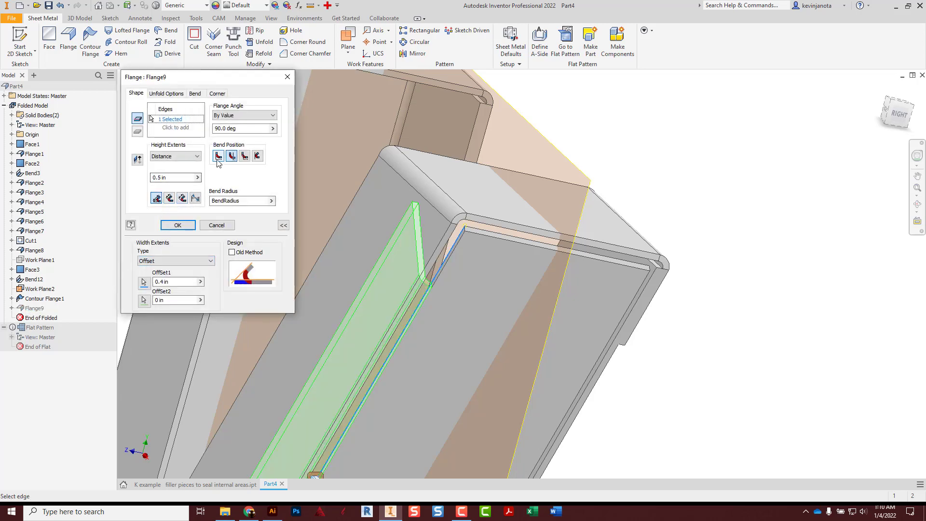
{"action": "left_click", "coordinate": [218, 156]}
{"action": "middle_click_drag", "start_coordinate": [369, 266], "coordinate": [467, 238], "text": "shift"}
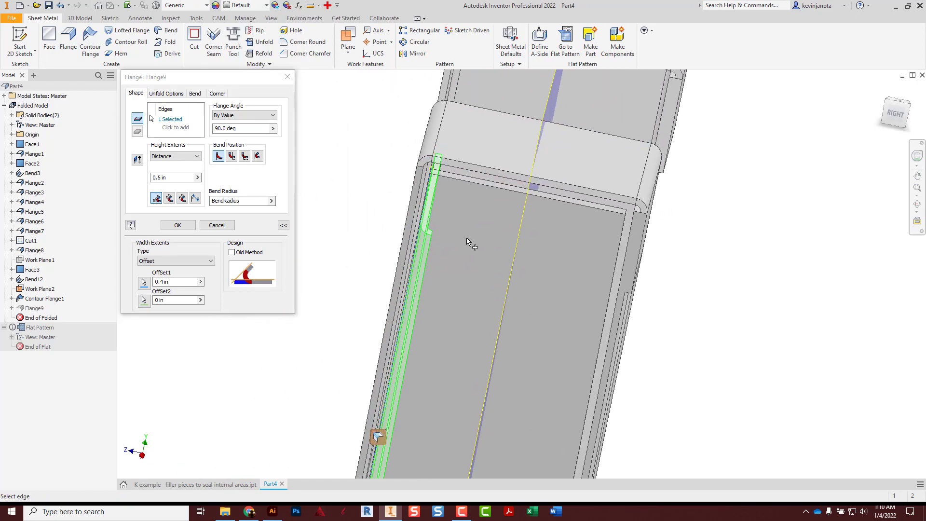
{"action": "left_click", "coordinate": [231, 156]}
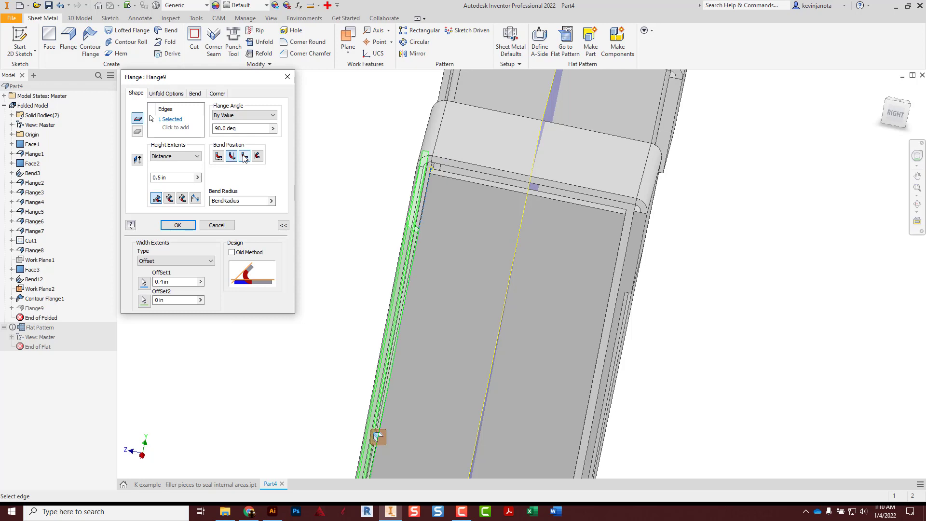
{"action": "left_click", "coordinate": [244, 156]}
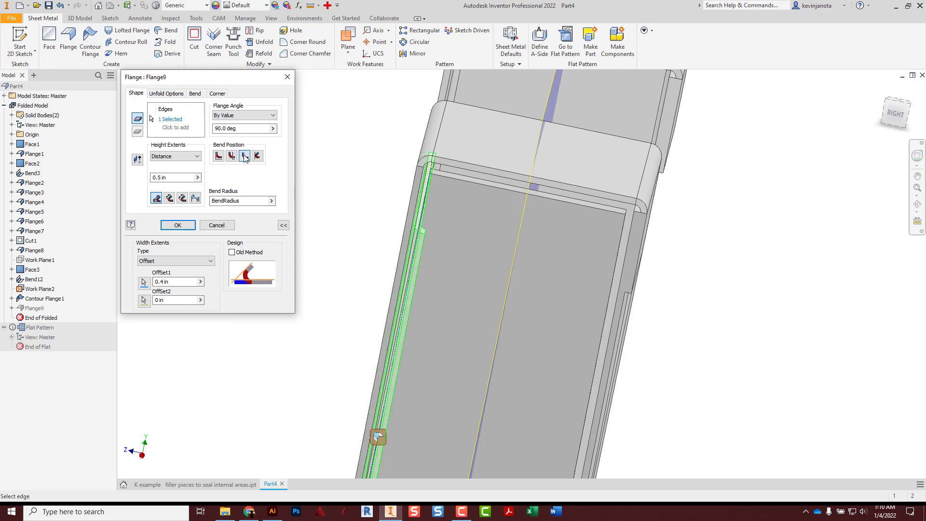
{"action": "left_click", "coordinate": [178, 226]}
{"action": "scroll", "coordinate": [422, 185], "scroll_direction": "up", "scroll_amount": 2}
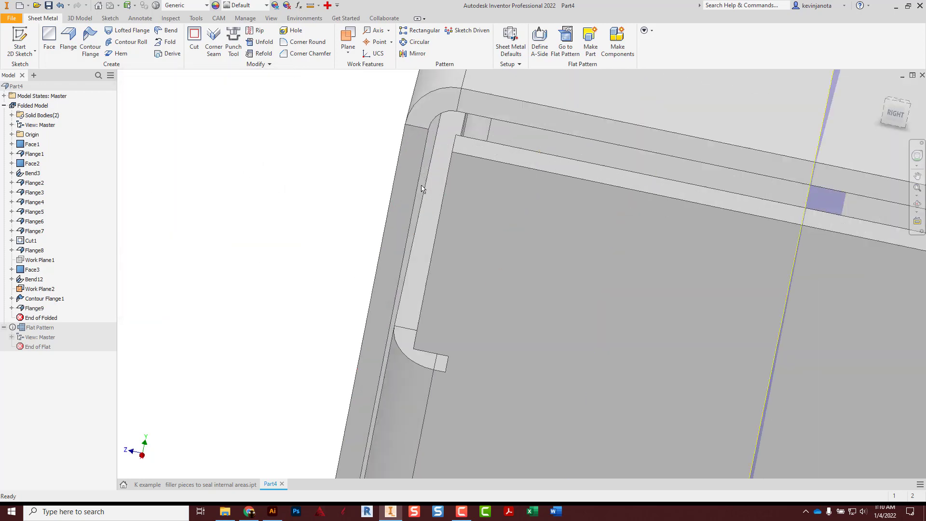
{"action": "scroll", "coordinate": [412, 235], "scroll_direction": "down", "scroll_amount": 4}
{"action": "scroll", "coordinate": [413, 235], "scroll_direction": "down", "scroll_amount": 2}
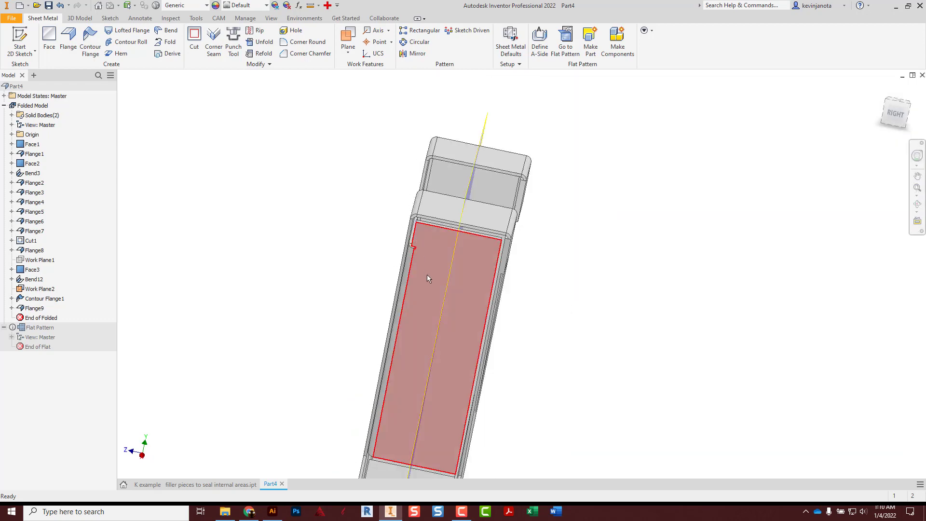
{"action": "middle_click_drag", "start_coordinate": [457, 304], "coordinate": [521, 293], "text": "shift"}
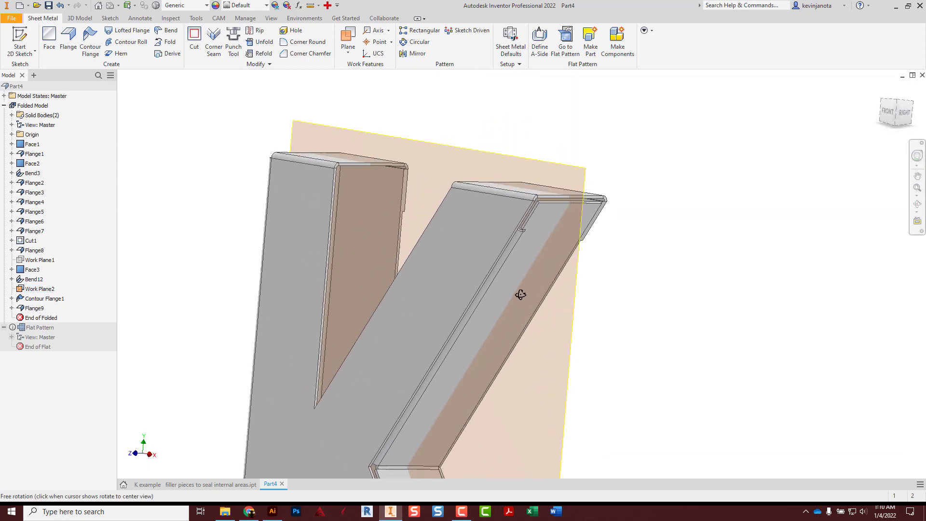
Step: Add a 0.5 in flange along the front edge of the filler's lower arm segment, with width offsets of 0 and 0.4 in
{"action": "scroll", "coordinate": [490, 258], "scroll_direction": "up", "scroll_amount": 4}
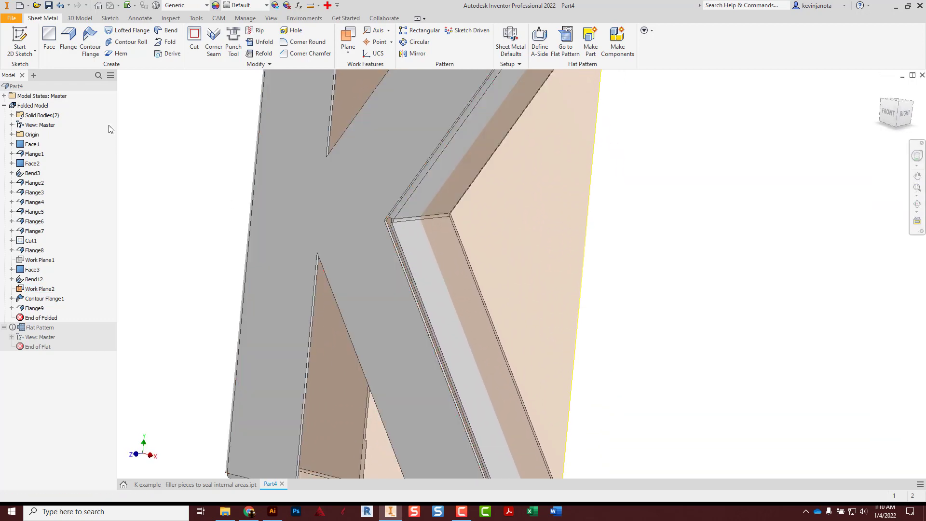
{"action": "left_click", "coordinate": [68, 41]}
{"action": "scroll", "coordinate": [404, 256], "scroll_direction": "up", "scroll_amount": 4}
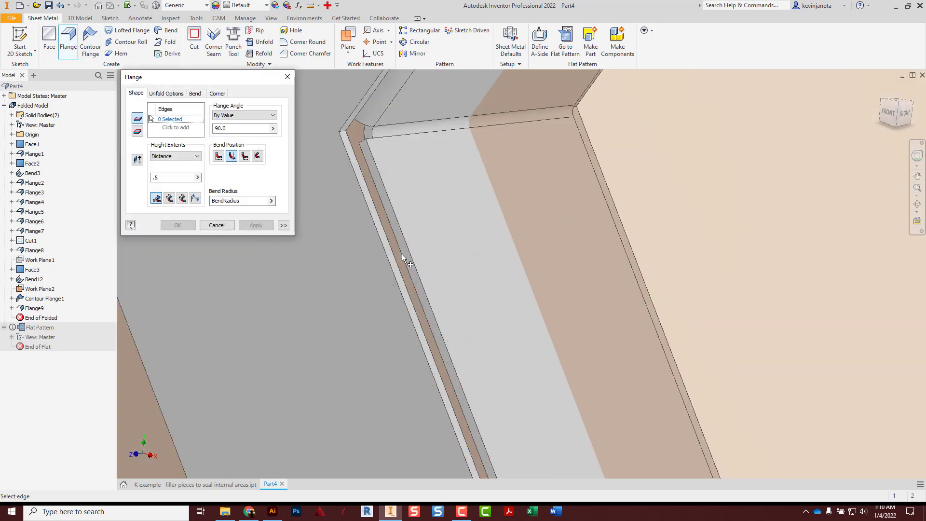
{"action": "left_click", "coordinate": [404, 255]}
{"action": "scroll", "coordinate": [404, 256], "scroll_direction": "down", "scroll_amount": 5}
{"action": "scroll", "coordinate": [425, 389], "scroll_direction": "up", "scroll_amount": 3}
{"action": "left_click", "coordinate": [284, 225]}
{"action": "left_click", "coordinate": [183, 261]}
{"action": "left_click", "coordinate": [175, 280]}
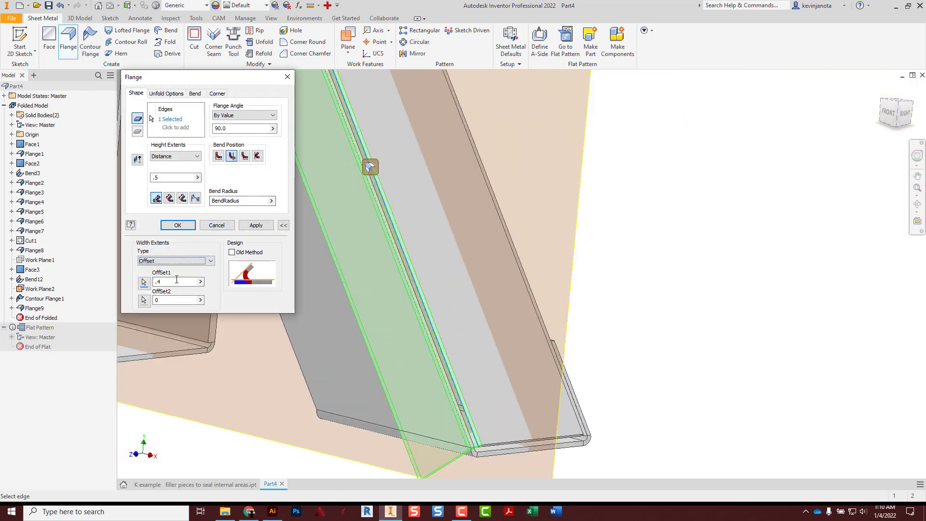
{"action": "left_click_drag", "start_coordinate": [166, 300], "coordinate": [146, 285]}
{"action": "type", "text": ".40"}
{"action": "scroll", "coordinate": [419, 284], "scroll_direction": "down", "scroll_amount": 5}
{"action": "scroll", "coordinate": [363, 139], "scroll_direction": "up", "scroll_amount": 2}
{"action": "left_click", "coordinate": [178, 225]}
{"action": "scroll", "coordinate": [385, 299], "scroll_direction": "down", "scroll_amount": 3}
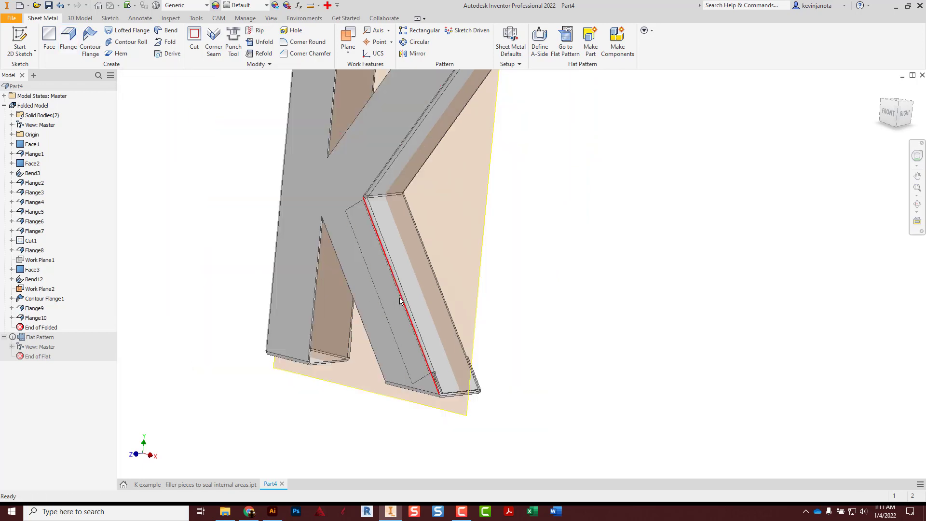
Step: Change the lower arm front flange's bend position to the third option
{"action": "scroll", "coordinate": [405, 305], "scroll_direction": "up", "scroll_amount": 3}
{"action": "double_click", "coordinate": [37, 319]}
{"action": "scroll", "coordinate": [363, 373], "scroll_direction": "up", "scroll_amount": 5}
{"action": "middle_click_drag", "start_coordinate": [397, 347], "coordinate": [394, 286], "text": "shift"}
{"action": "left_click", "coordinate": [219, 157]}
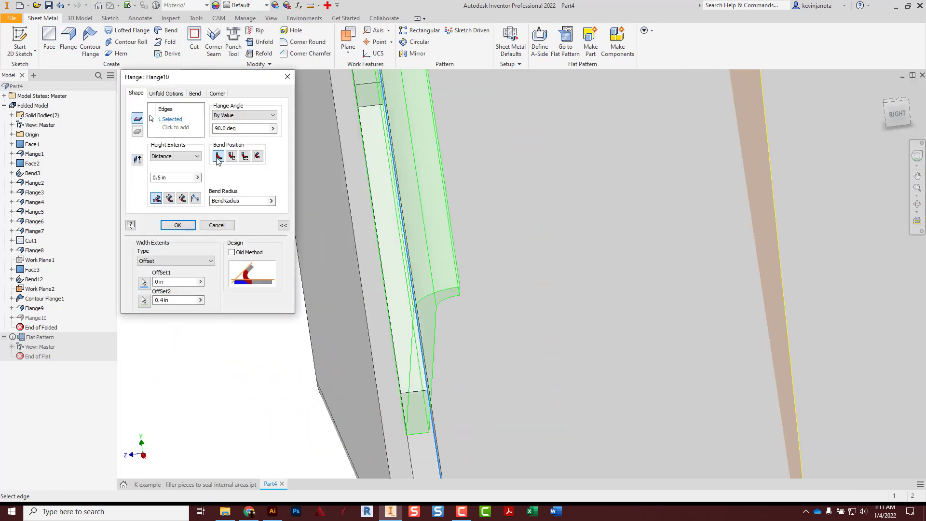
{"action": "left_click", "coordinate": [244, 156]}
{"action": "middle_click_drag", "start_coordinate": [381, 245], "coordinate": [362, 248], "text": "shift"}
{"action": "scroll", "coordinate": [337, 352], "scroll_direction": "up", "scroll_amount": 4}
{"action": "left_click", "coordinate": [178, 225]}
{"action": "scroll", "coordinate": [316, 276], "scroll_direction": "down", "scroll_amount": 6}
{"action": "scroll", "coordinate": [316, 276], "scroll_direction": "down", "scroll_amount": 3}
Step: Add a 0.5 in flange along the rear edge of the filler's lower arm segment, using offset width extents
{"action": "middle_click_drag", "start_coordinate": [316, 276], "coordinate": [413, 302], "text": "shift"}
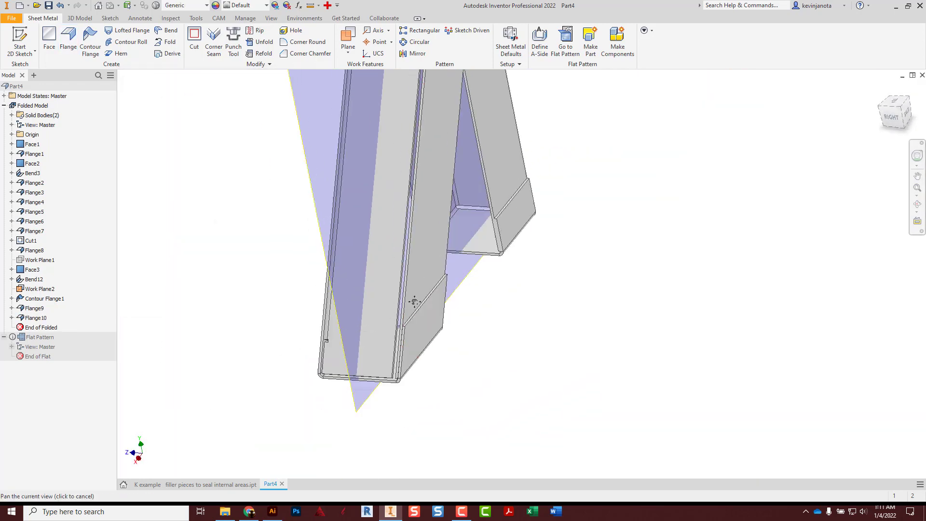
{"action": "left_click", "coordinate": [68, 41]}
{"action": "scroll", "coordinate": [398, 252], "scroll_direction": "up", "scroll_amount": 5}
{"action": "left_click", "coordinate": [393, 253]}
{"action": "scroll", "coordinate": [330, 228], "scroll_direction": "down", "scroll_amount": 5}
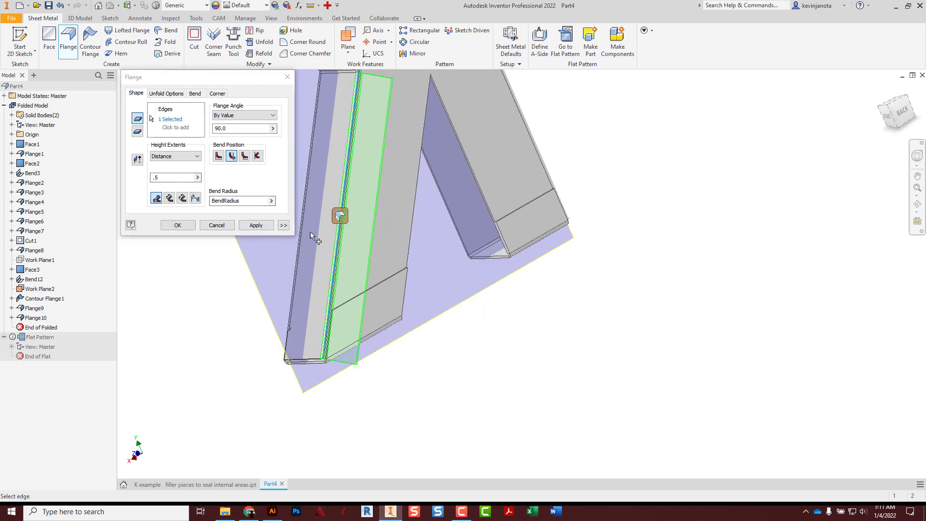
{"action": "left_click", "coordinate": [171, 177]}
{"action": "left_click", "coordinate": [284, 225]}
{"action": "left_click", "coordinate": [172, 261]}
{"action": "left_click", "coordinate": [164, 282]}
{"action": "left_click", "coordinate": [169, 282]}
{"action": "left_click", "coordinate": [178, 225]}
Step: Change the lower arm rear flange's bend position to the third option
{"action": "middle_click_drag", "start_coordinate": [381, 154], "coordinate": [334, 229], "text": "shift"}
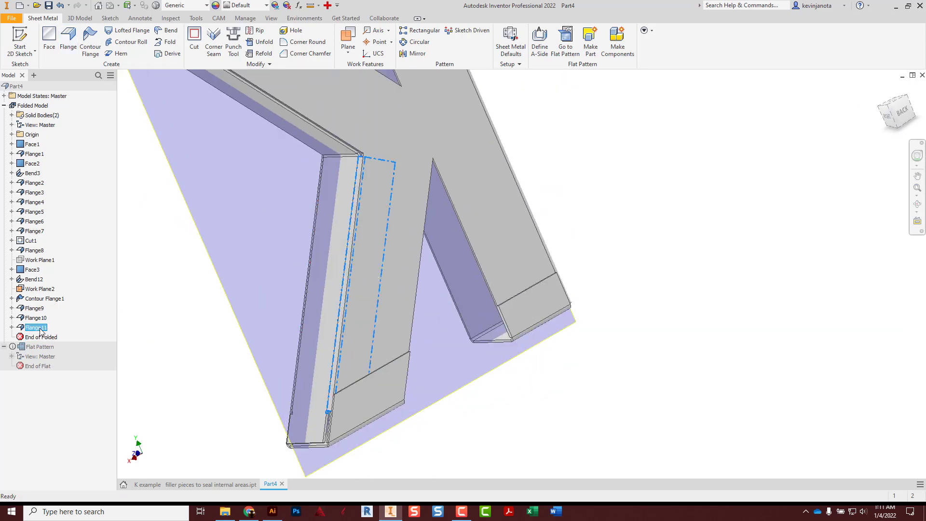
{"action": "double_click", "coordinate": [40, 329]}
{"action": "scroll", "coordinate": [333, 398], "scroll_direction": "up", "scroll_amount": 5}
{"action": "middle_click_drag", "start_coordinate": [332, 398], "coordinate": [429, 386], "text": "shift"}
{"action": "left_click", "coordinate": [244, 156]}
{"action": "left_click", "coordinate": [178, 225]}
{"action": "scroll", "coordinate": [294, 261], "scroll_direction": "down", "scroll_amount": 5}
Step: Set up a 0.5 in flange along the rear edge of the filler's upper arm segment, with width offsets of 0.4 and 0 in
{"action": "middle_click_drag", "start_coordinate": [294, 261], "coordinate": [249, 256], "text": "shift"}
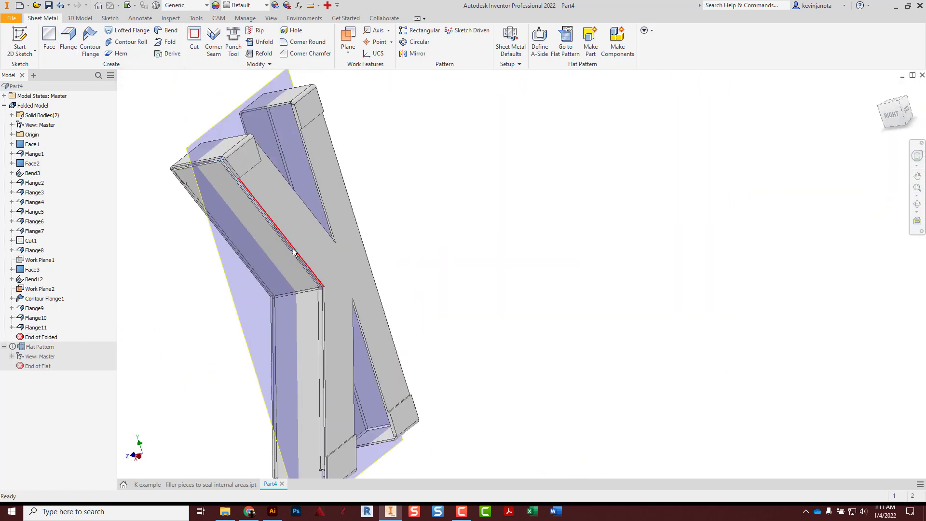
{"action": "scroll", "coordinate": [292, 249], "scroll_direction": "up", "scroll_amount": 5}
{"action": "left_click", "coordinate": [68, 41]}
{"action": "left_click", "coordinate": [320, 285]}
{"action": "scroll", "coordinate": [349, 251], "scroll_direction": "down", "scroll_amount": 4}
{"action": "middle_click_drag", "start_coordinate": [350, 251], "coordinate": [295, 217], "text": "shift"}
{"action": "left_click", "coordinate": [284, 225]}
{"action": "left_click", "coordinate": [175, 261]}
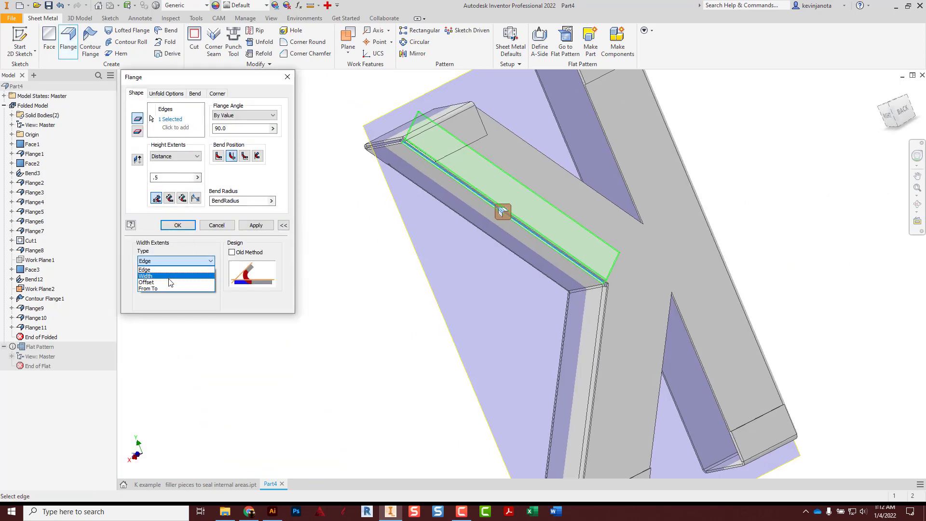
{"action": "left_click", "coordinate": [170, 282]}
{"action": "left_click_drag", "start_coordinate": [164, 282], "coordinate": [137, 305]}
{"action": "type", "text": ".40"}
Step: Set the upper arm rear flange's bend position to the third option and create the flange
{"action": "middle_click_drag", "start_coordinate": [502, 268], "coordinate": [585, 159], "text": "shift"}
{"action": "scroll", "coordinate": [587, 155], "scroll_direction": "up", "scroll_amount": 4}
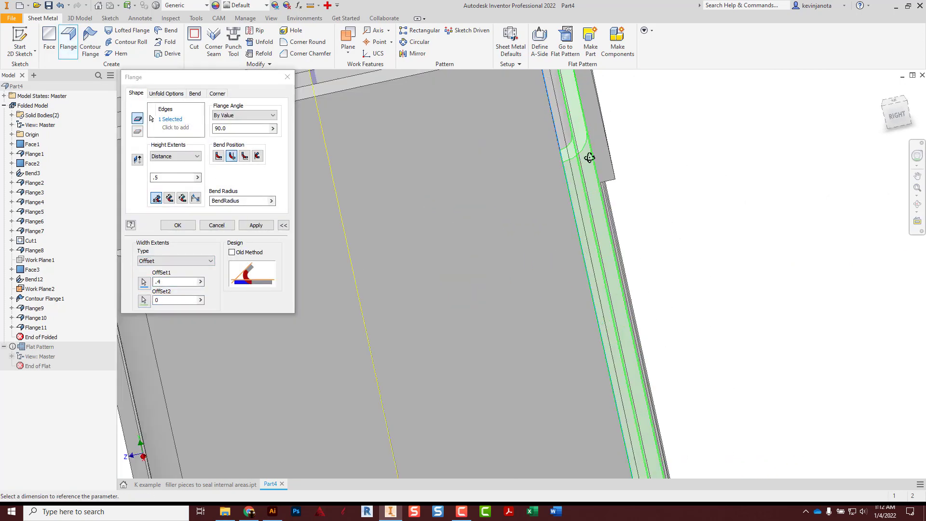
{"action": "scroll", "coordinate": [586, 156], "scroll_direction": "down", "scroll_amount": 1}
{"action": "left_click", "coordinate": [245, 159]}
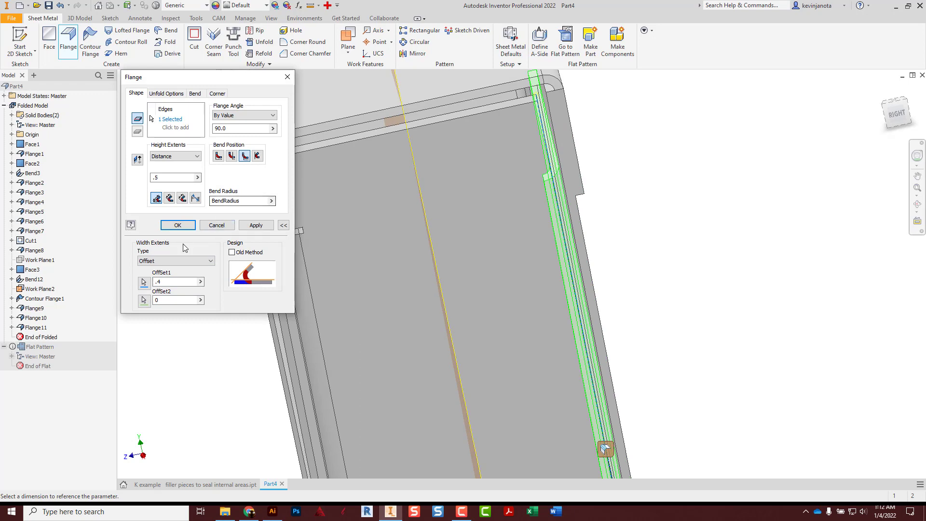
{"action": "left_click", "coordinate": [183, 224]}
Step: Examine the assembled letter K and its flanged filler from the front, side and rear
{"action": "scroll", "coordinate": [390, 271], "scroll_direction": "down", "scroll_amount": 3}
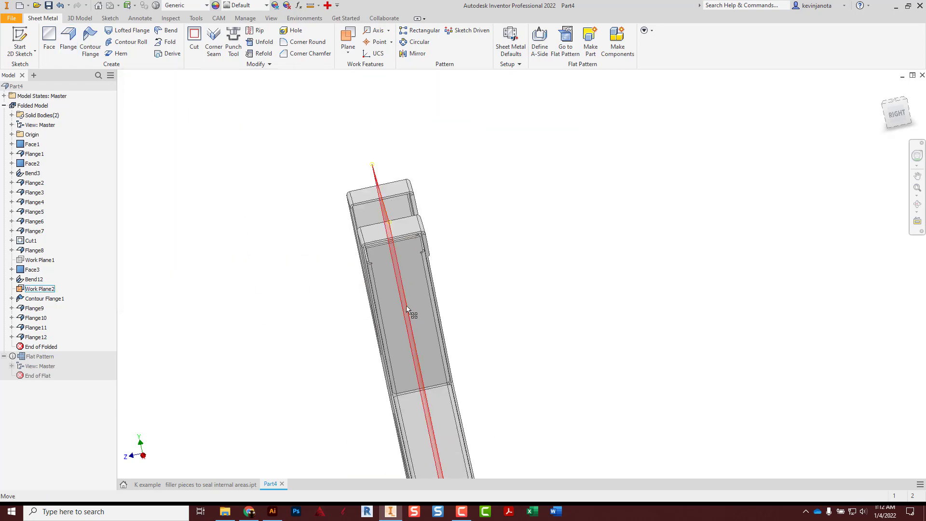
{"action": "middle_click_drag", "start_coordinate": [413, 312], "coordinate": [426, 157], "text": "shift"}
{"action": "middle_click_drag", "start_coordinate": [458, 214], "coordinate": [467, 270]}
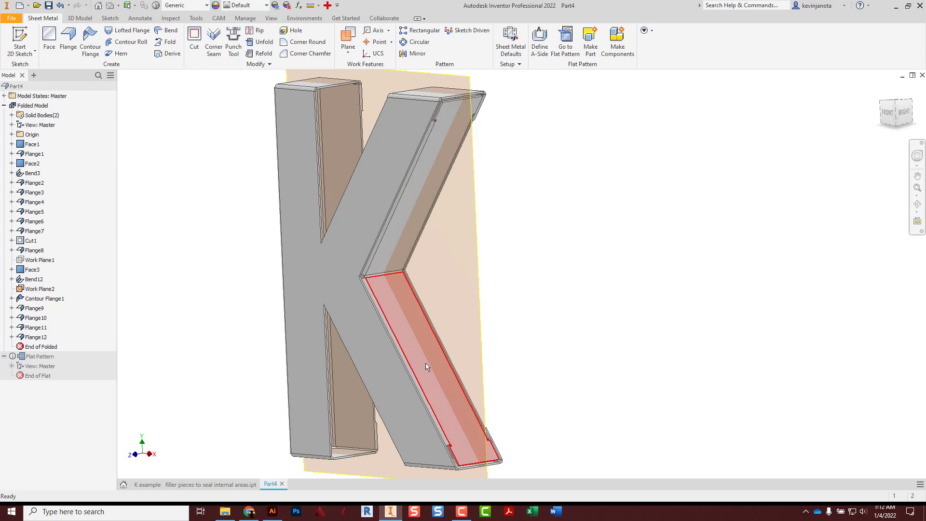
{"action": "middle_click_drag", "start_coordinate": [436, 381], "coordinate": [317, 381], "text": "shift"}
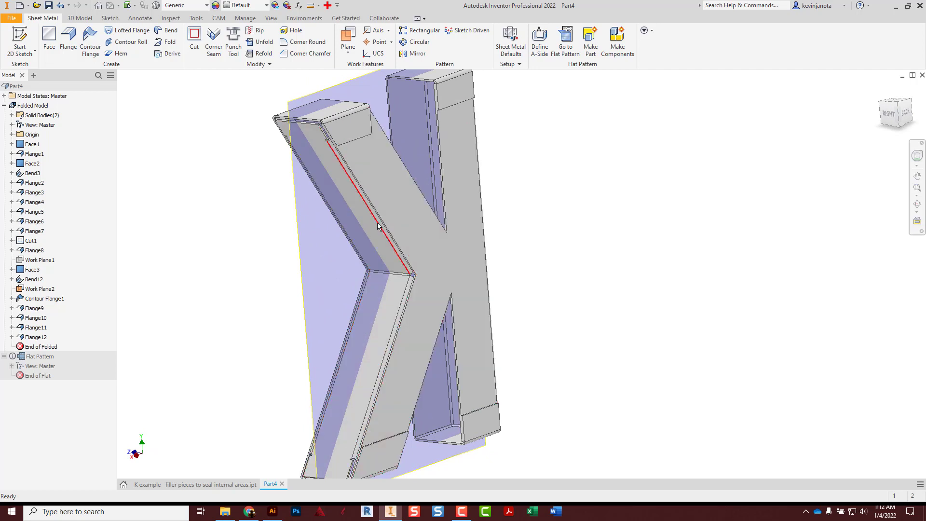
{"action": "middle_click_drag", "start_coordinate": [402, 355], "coordinate": [548, 316], "text": "shift"}
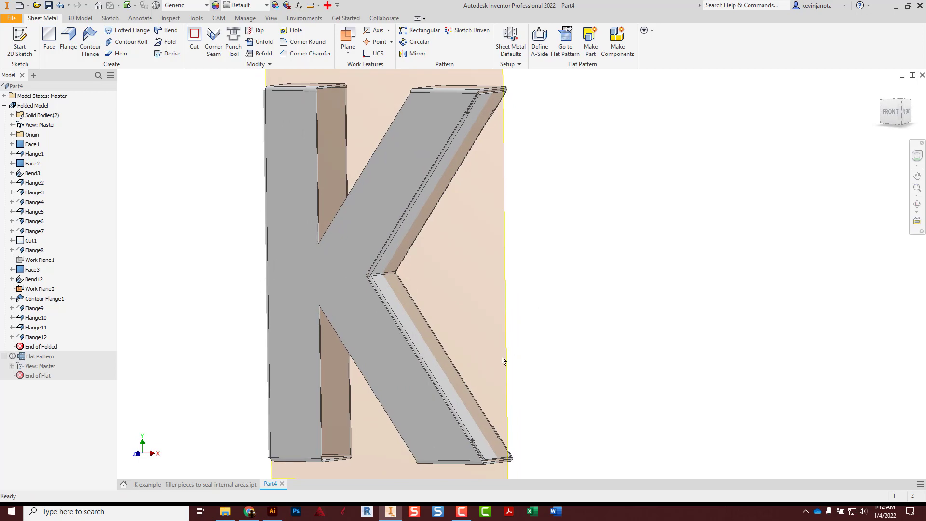
{"action": "middle_click_drag", "start_coordinate": [417, 266], "coordinate": [452, 260], "text": "shift"}
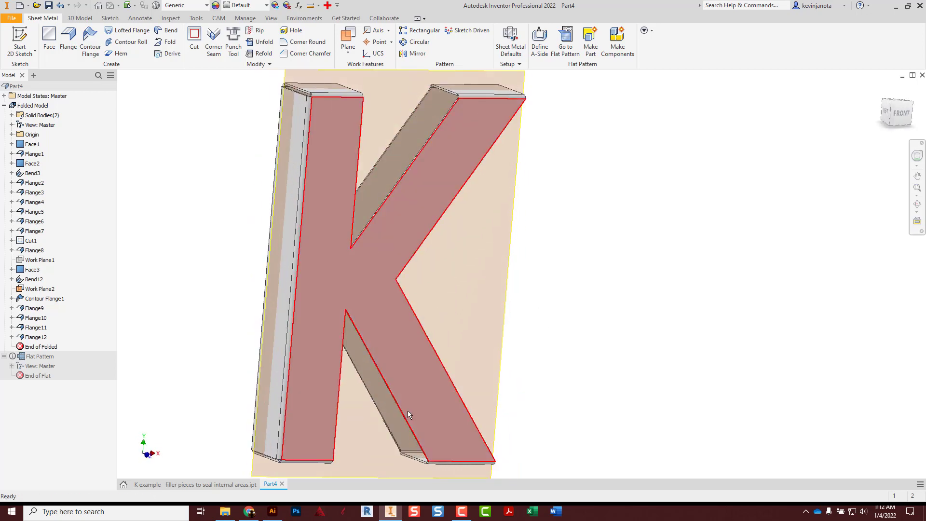
{"action": "middle_click_drag", "start_coordinate": [408, 372], "coordinate": [276, 351], "text": "shift"}
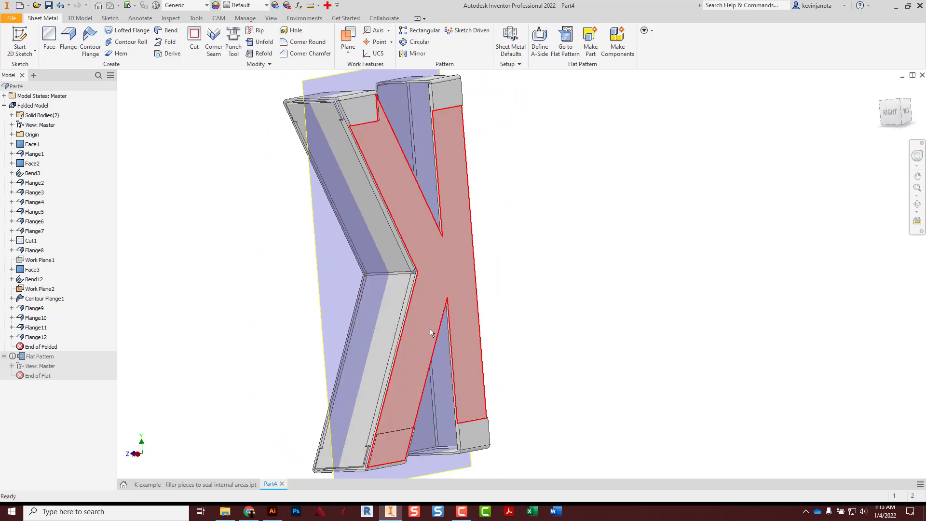
{"action": "middle_click_drag", "start_coordinate": [429, 329], "coordinate": [523, 291], "text": "shift"}
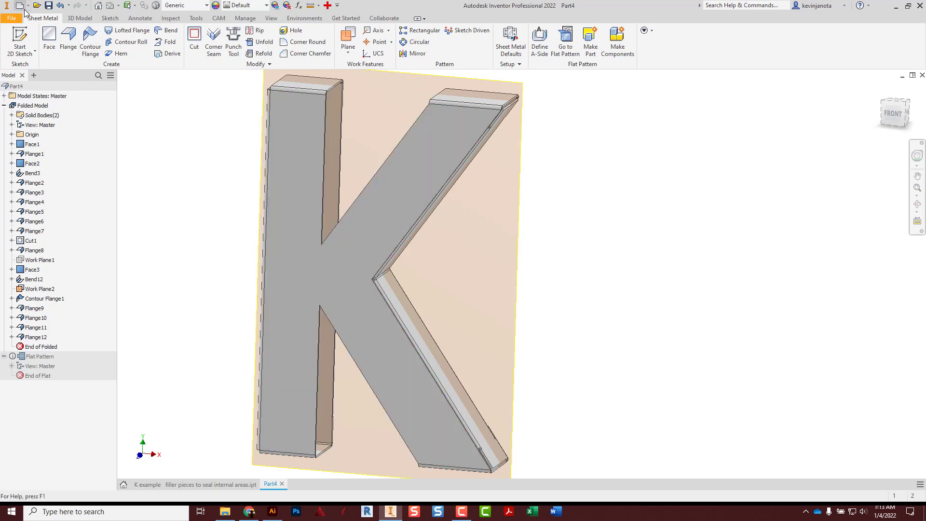
Step: Save the part as K demo - for video, check the letter's flat pattern and return to the folded model
{"action": "left_click", "coordinate": [49, 6]}
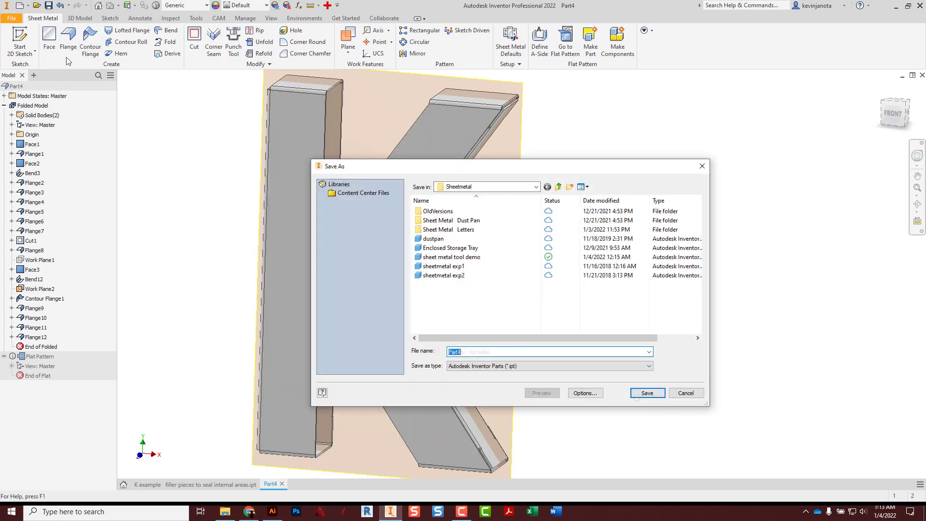
{"action": "left_click", "coordinate": [641, 395]}
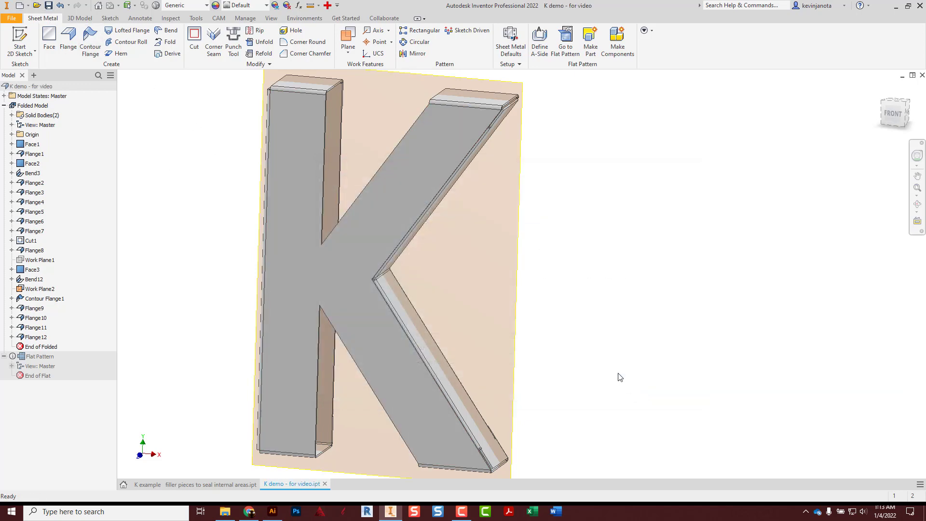
{"action": "left_click", "coordinate": [570, 46]}
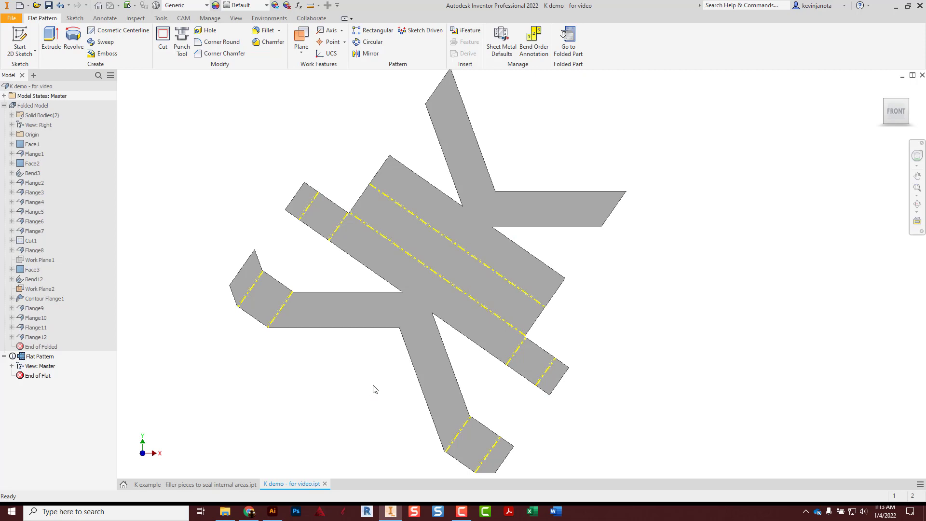
{"action": "left_click", "coordinate": [372, 389]}
{"action": "key", "text": "ctrl"}
{"action": "key", "text": "ctrl"}
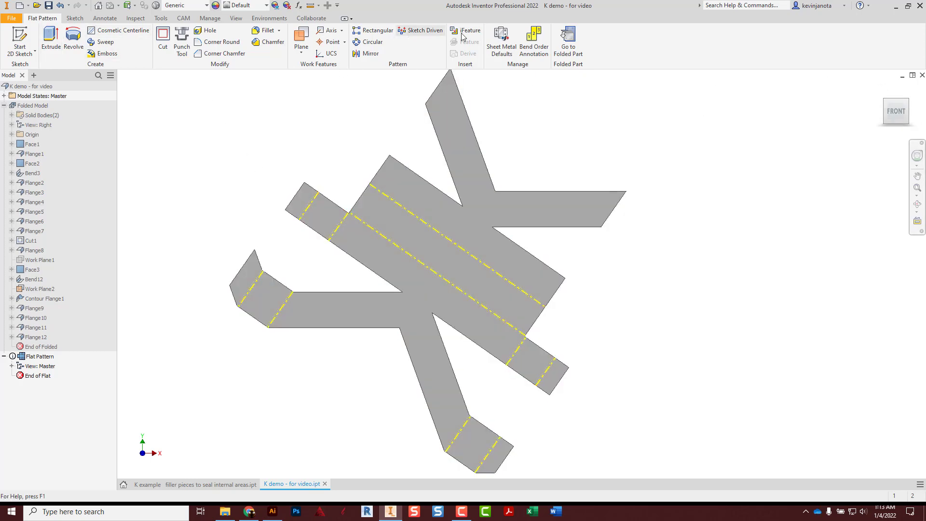
{"action": "left_click", "coordinate": [570, 44]}
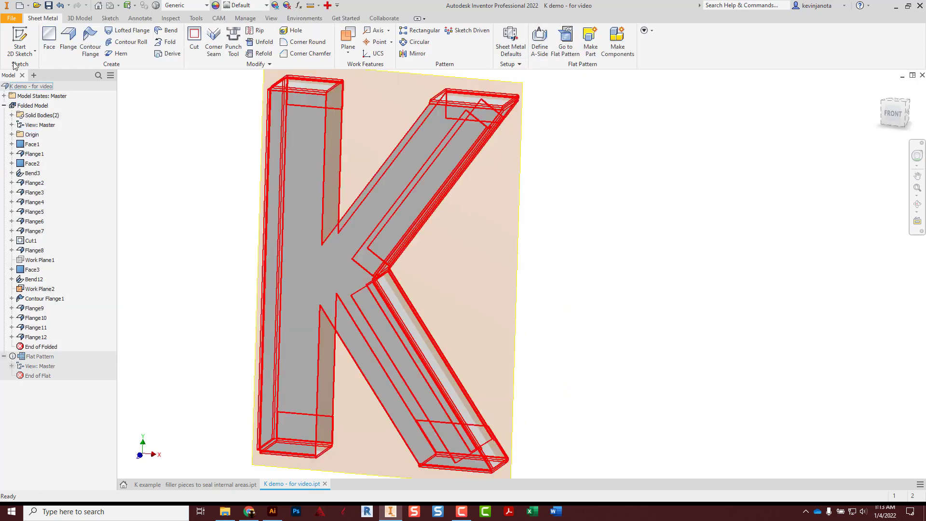
Step: Create a part from the Sheet Metal (in).ipt template and choose K demo - for video.ipt as its derive source
{"action": "left_click", "coordinate": [20, 6]}
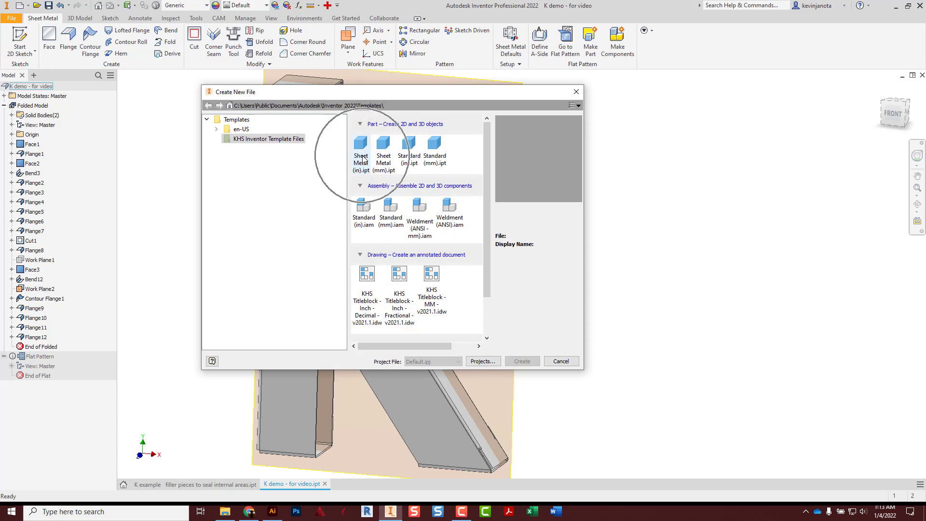
{"action": "double_click", "coordinate": [362, 159]}
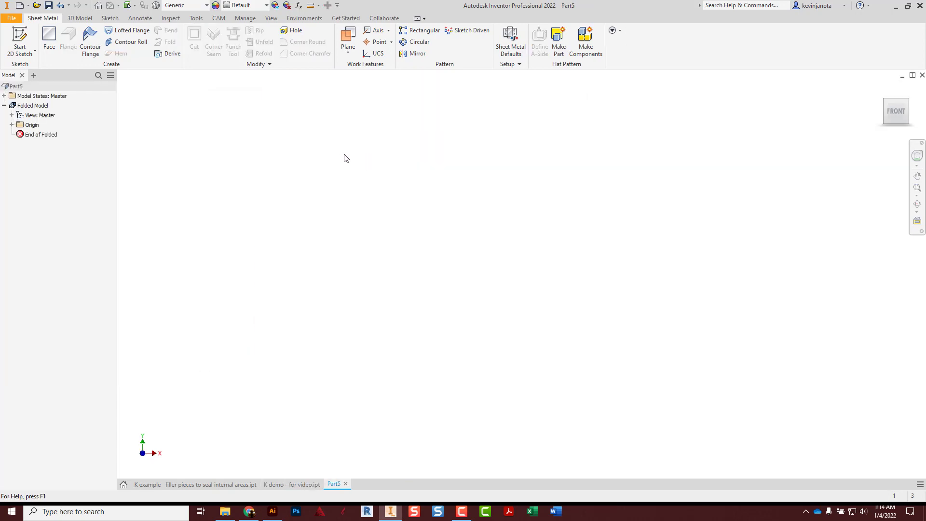
{"action": "left_click", "coordinate": [244, 18]}
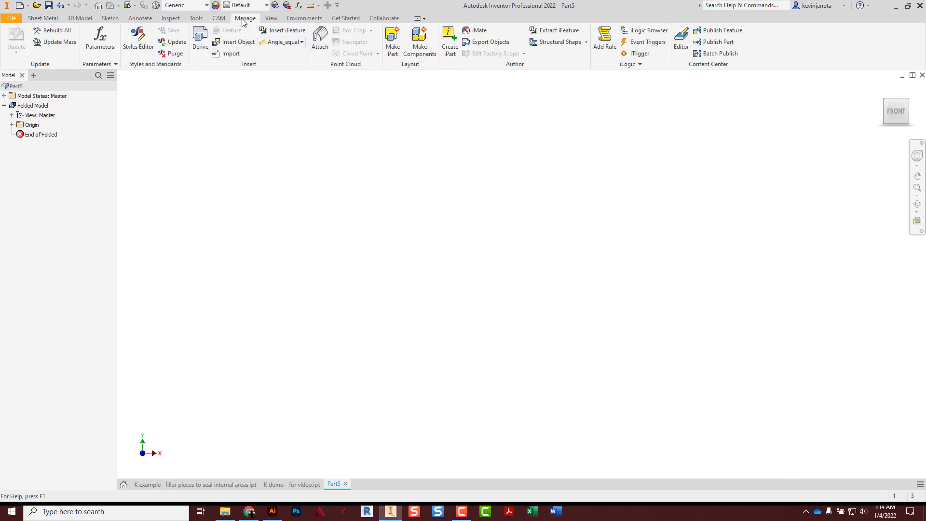
{"action": "left_click", "coordinate": [201, 45]}
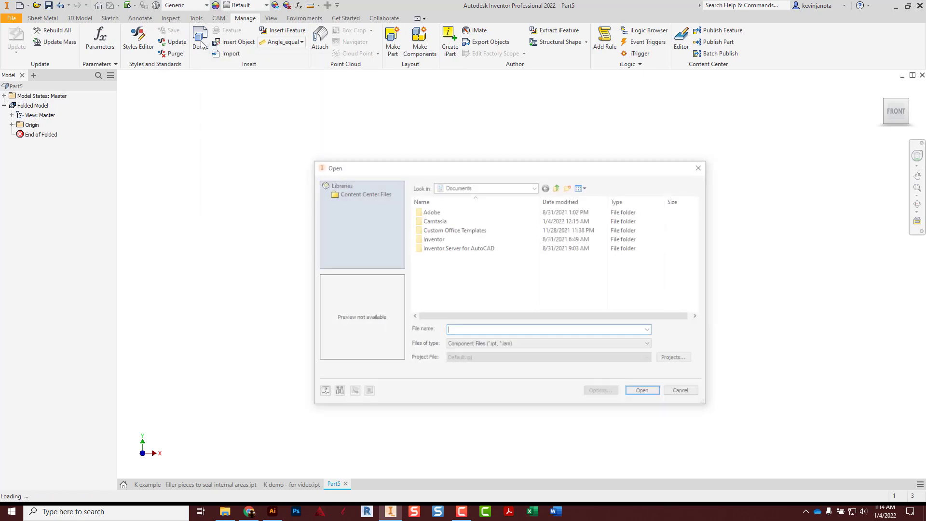
{"action": "left_click", "coordinate": [483, 187]}
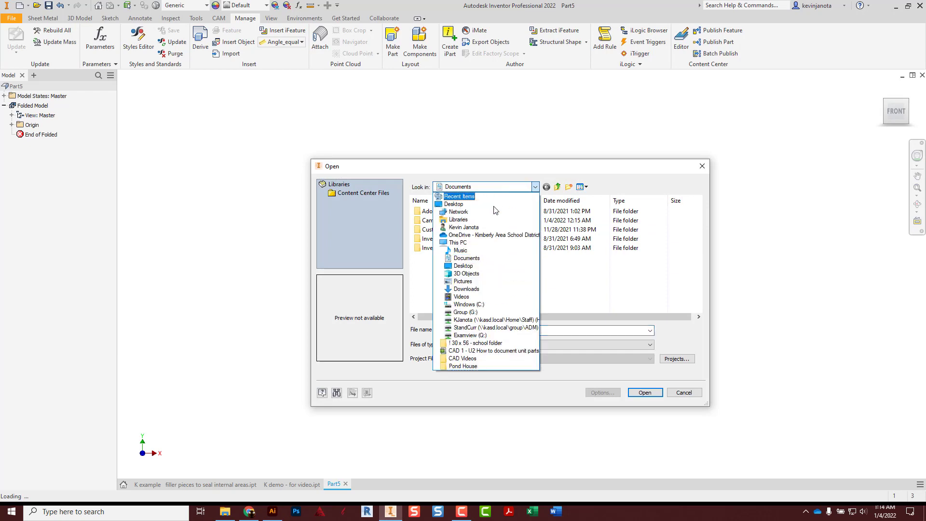
{"action": "left_click", "coordinate": [459, 234]}
{"action": "double_click", "coordinate": [457, 257]}
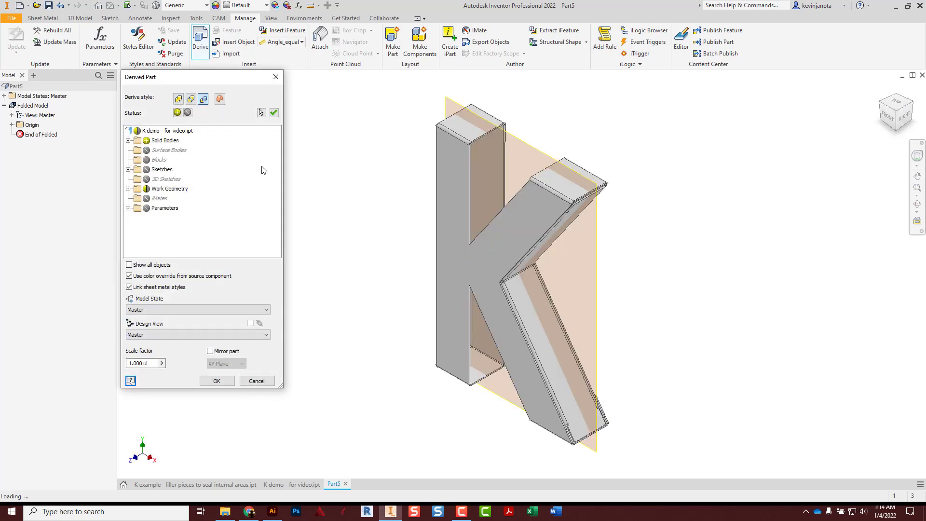
Step: Exclude Solid1 and derive only the filler body Solid2 into the part
{"action": "left_click", "coordinate": [151, 143]}
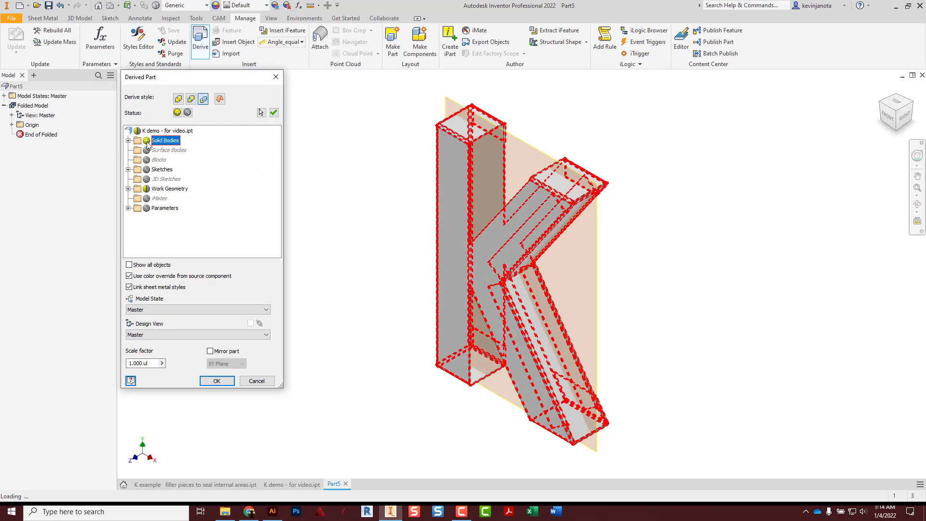
{"action": "left_click", "coordinate": [129, 140]}
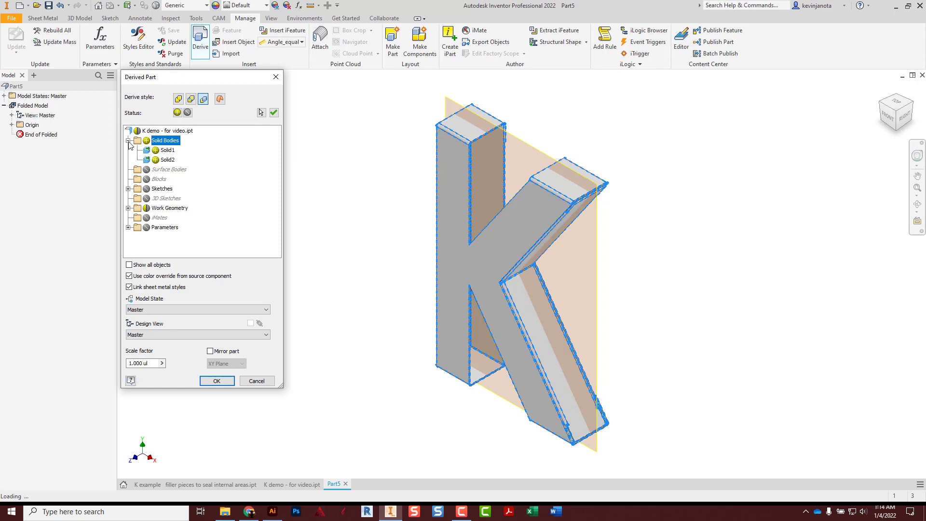
{"action": "left_click", "coordinate": [156, 150]}
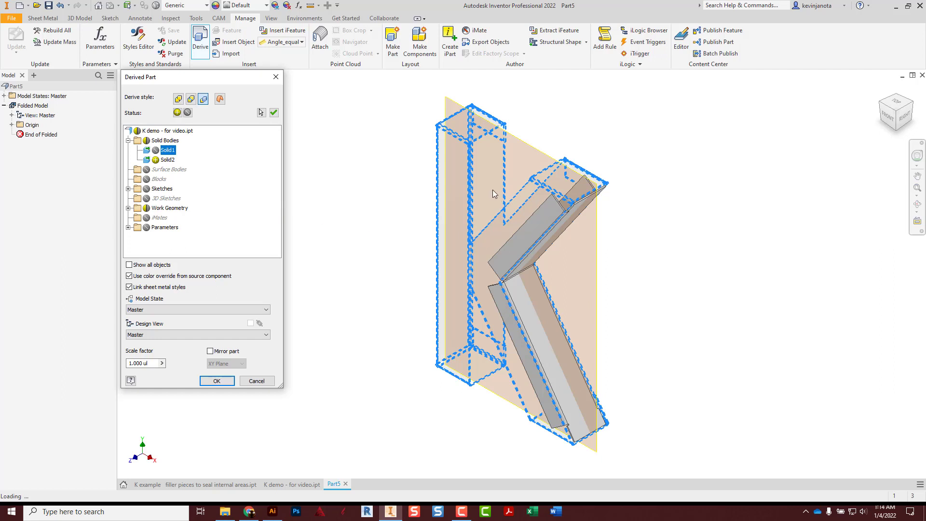
{"action": "left_click", "coordinate": [384, 196]}
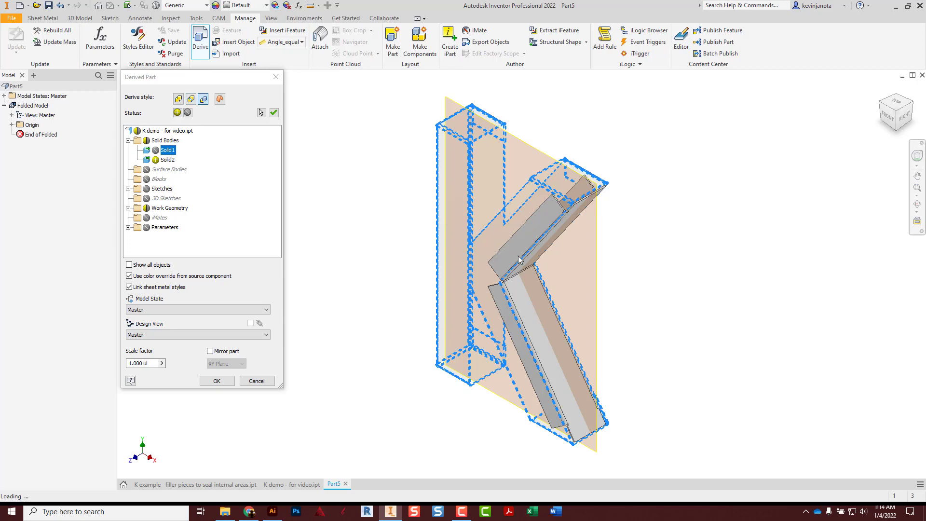
{"action": "left_click", "coordinate": [225, 380]}
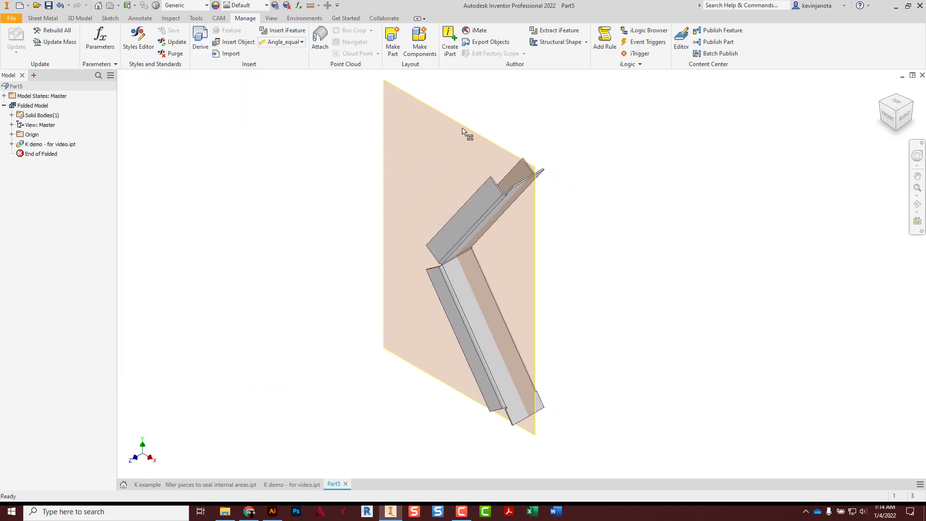
Step: Hide the derived work plane running through the filler piece
{"action": "right_click", "coordinate": [462, 128]}
{"action": "left_click", "coordinate": [486, 138]}
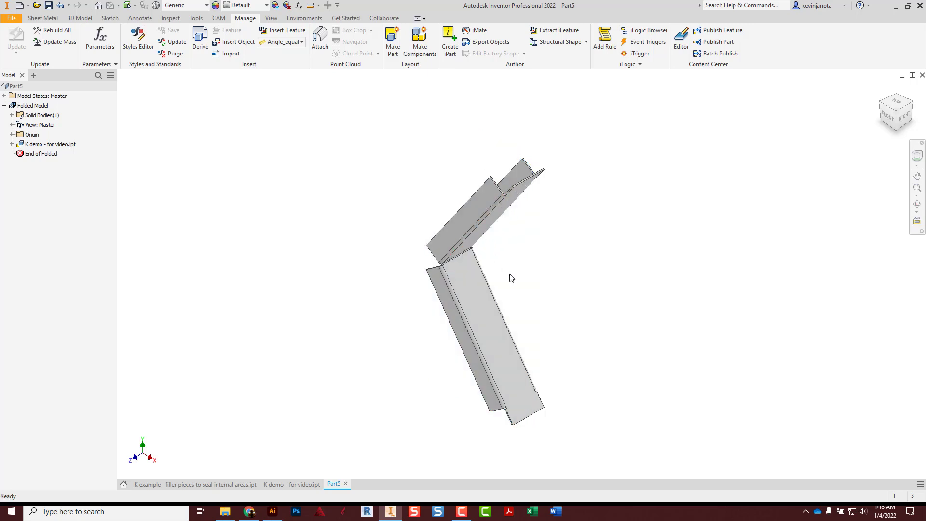
{"action": "middle_click_drag", "start_coordinate": [477, 298], "coordinate": [534, 205], "text": "shift"}
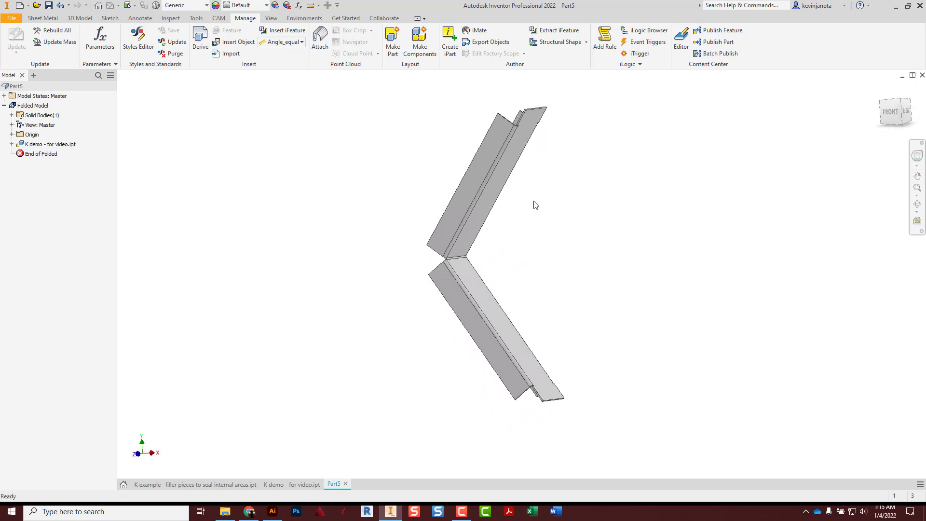
Step: Create the flat pattern of the derived filler piece
{"action": "left_click", "coordinate": [50, 19]}
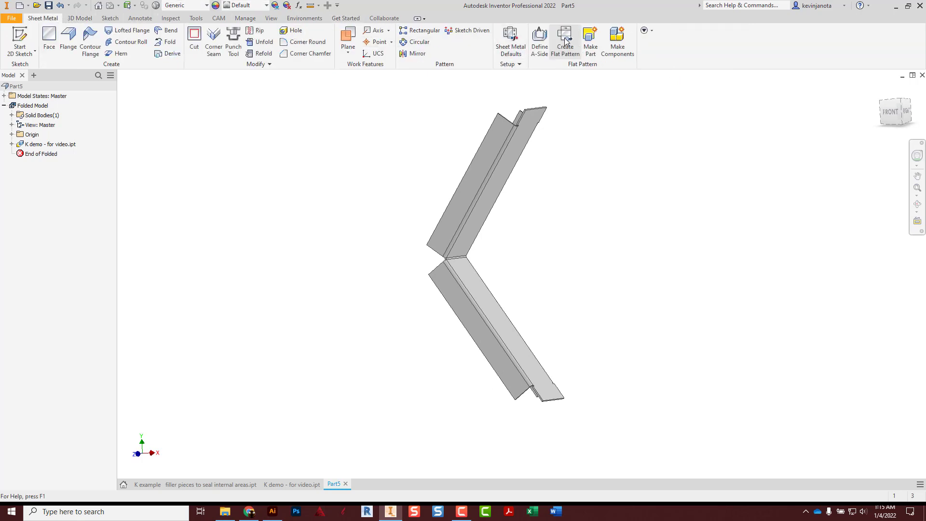
{"action": "left_click", "coordinate": [565, 43]}
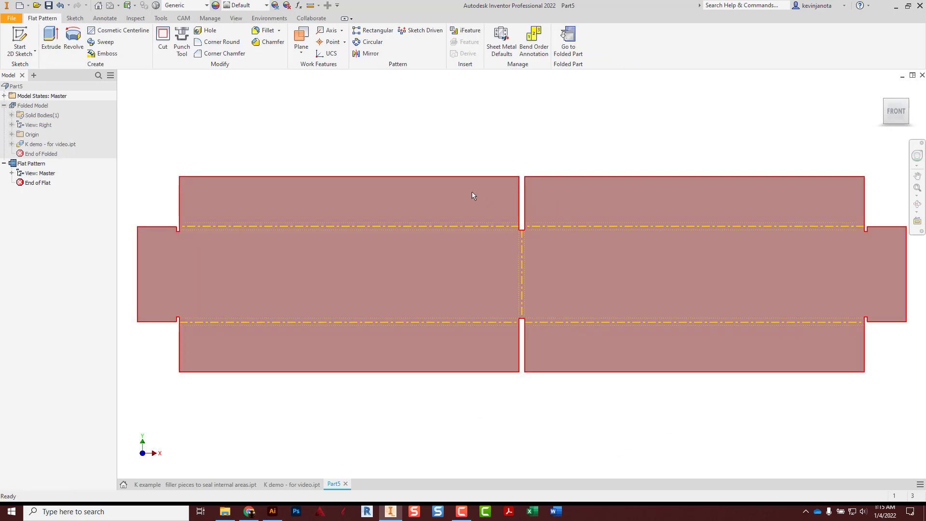
{"action": "scroll", "coordinate": [473, 190], "scroll_direction": "down", "scroll_amount": 3}
{"action": "middle_click_drag", "start_coordinate": [509, 154], "coordinate": [447, 160]}
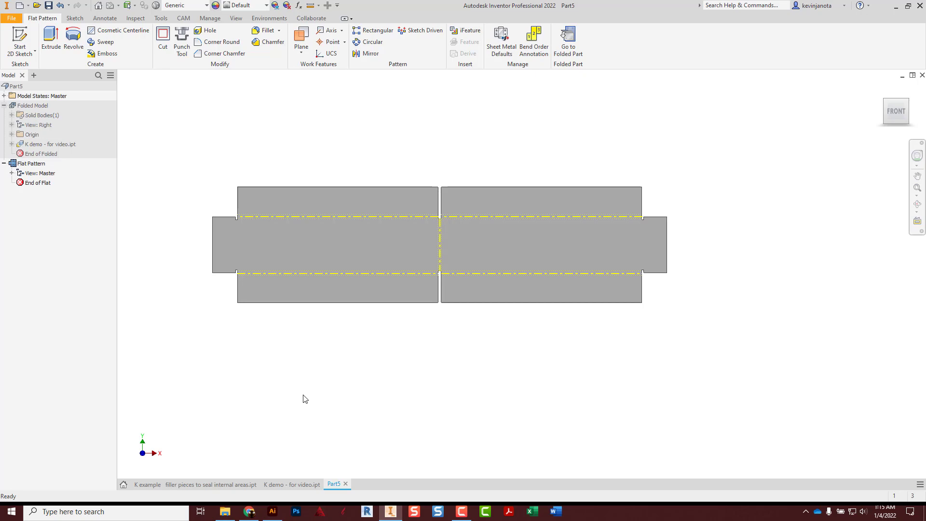
Step: Review the letter's flat pattern in K demo - for video.ipt and return to the filler part's folded model
{"action": "left_click", "coordinate": [288, 485]}
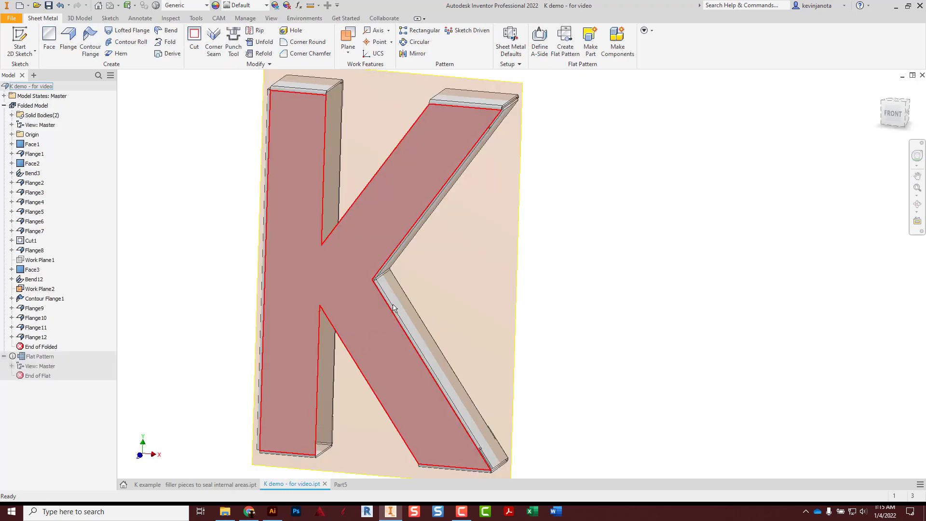
{"action": "left_click", "coordinate": [556, 53]}
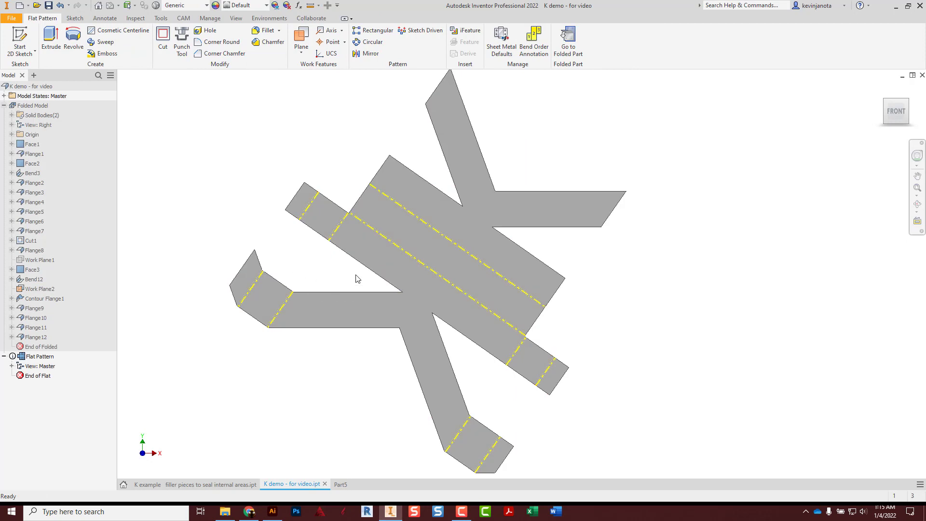
{"action": "left_click", "coordinate": [340, 484]}
{"action": "left_click", "coordinate": [568, 41]}
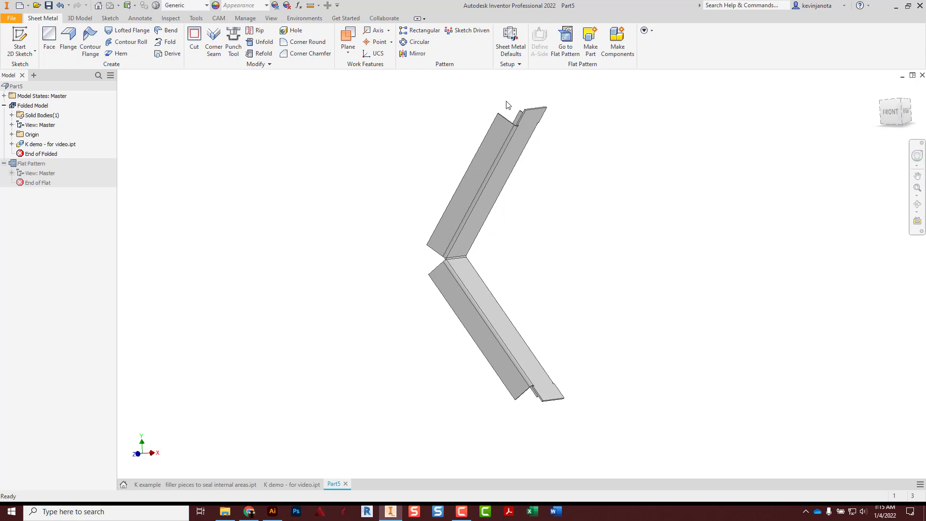
Step: Save the derived filler part in the Sheetmetal folder as K demo - for video - der 1
{"action": "left_click", "coordinate": [12, 19]}
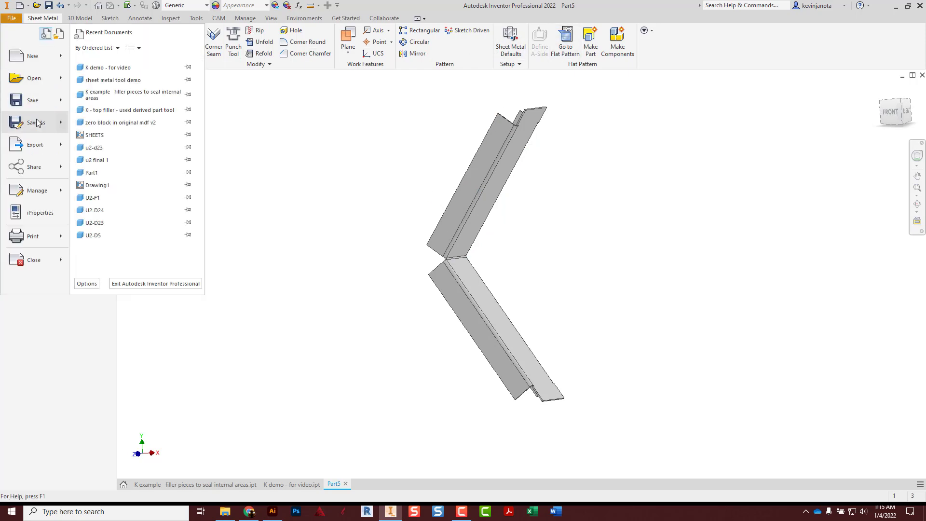
{"action": "left_click", "coordinate": [34, 123]}
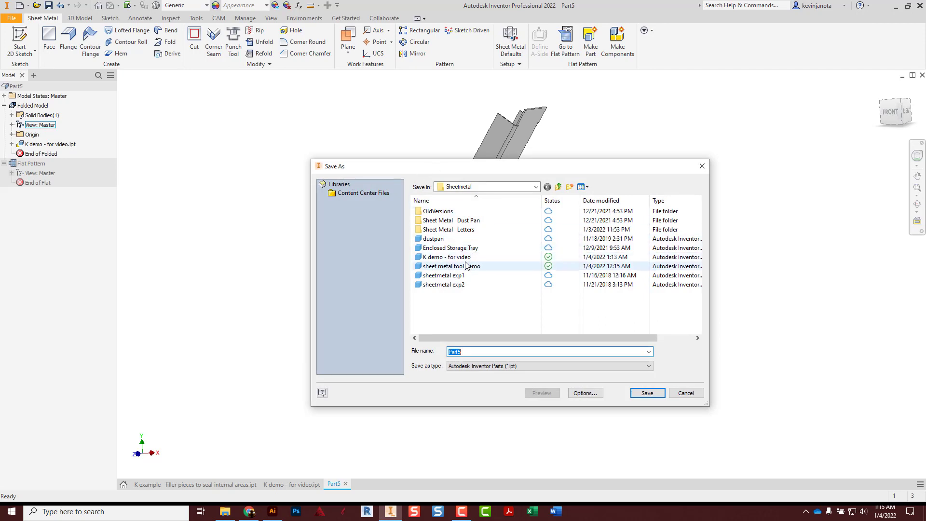
{"action": "left_click", "coordinate": [447, 257]}
{"action": "double_click", "coordinate": [505, 352]}
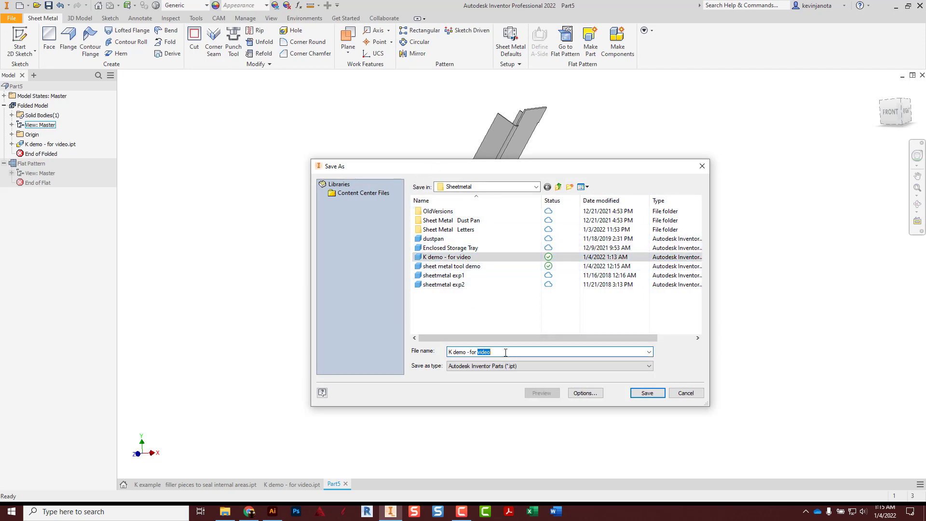
{"action": "type", "text": "- der 1"}
{"action": "left_click", "coordinate": [638, 397]}
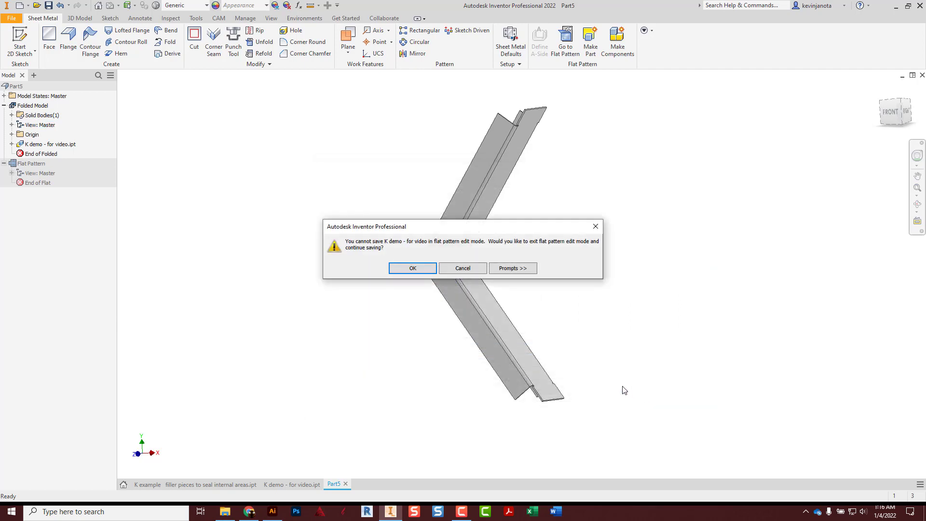
{"action": "left_click", "coordinate": [413, 268]}
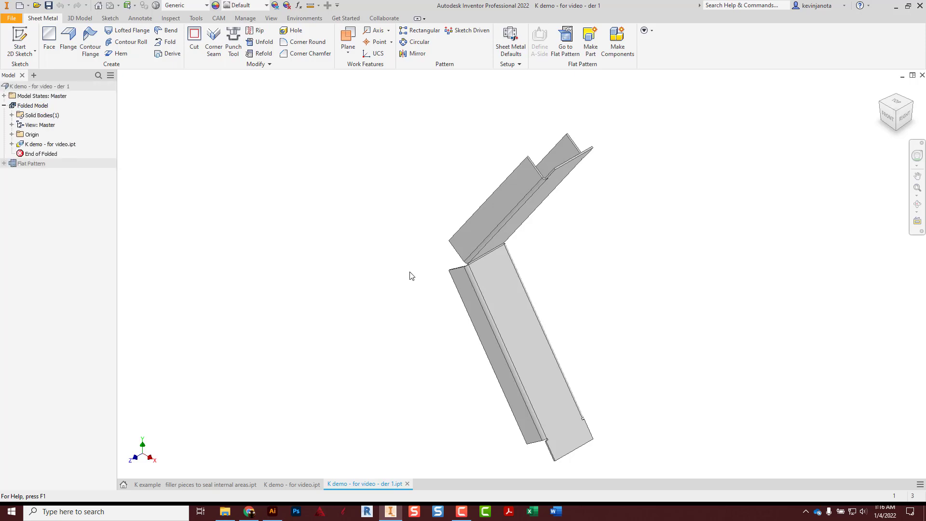
Step: Create a new drawing from the KHS Titleblock - Inch - Decimal - v2021.1.idw template
{"action": "left_click", "coordinate": [19, 18]}
{"action": "left_click", "coordinate": [30, 57]}
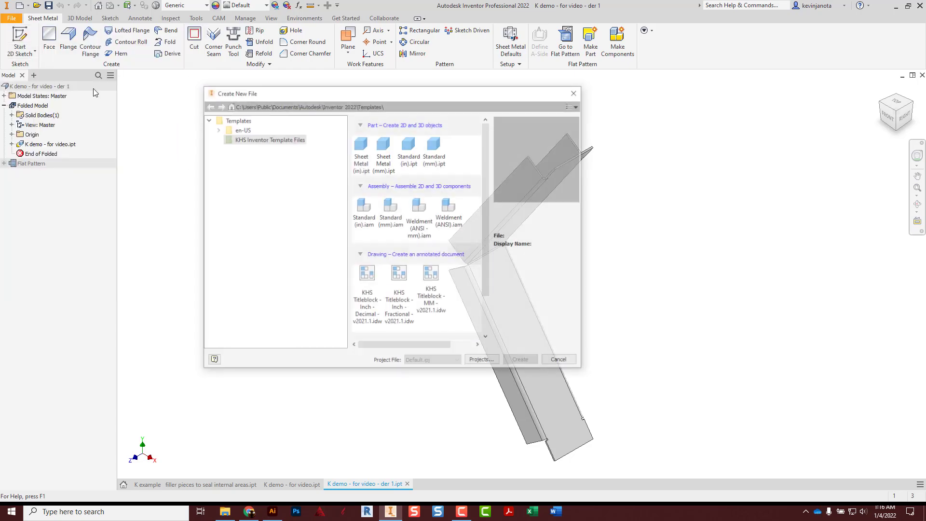
{"action": "left_click", "coordinate": [364, 275]}
{"action": "double_click", "coordinate": [364, 275]}
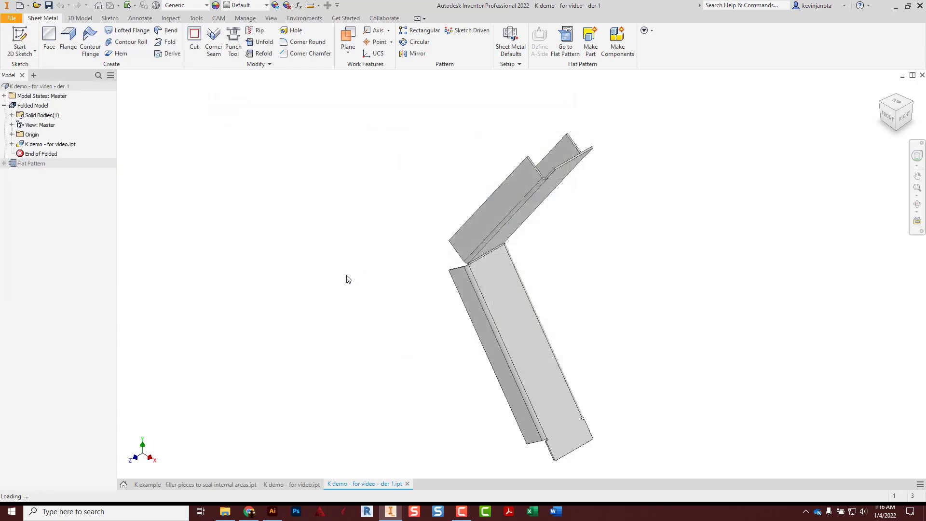
{"action": "left_click", "coordinate": [411, 266]}
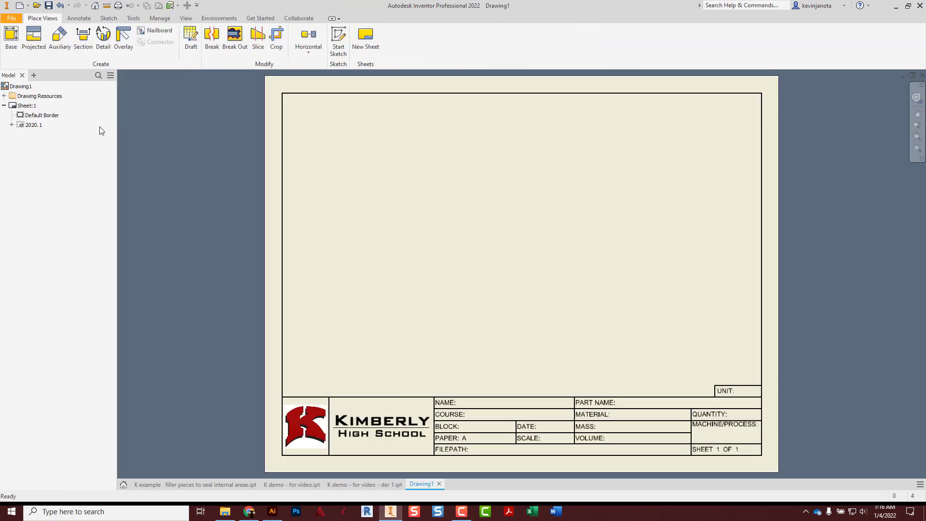
Step: Set the drawing sheet's size to C
{"action": "right_click", "coordinate": [38, 107]}
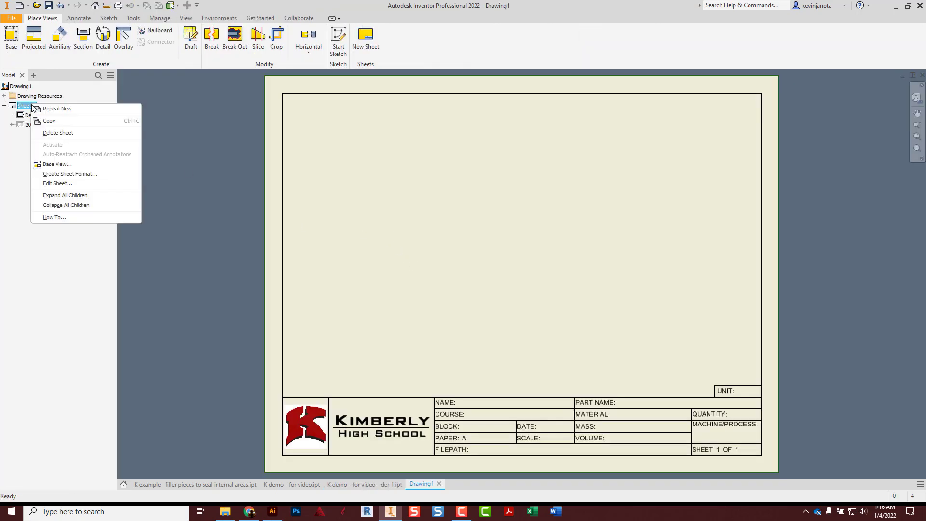
{"action": "left_click", "coordinate": [63, 183]}
{"action": "left_click", "coordinate": [150, 136]}
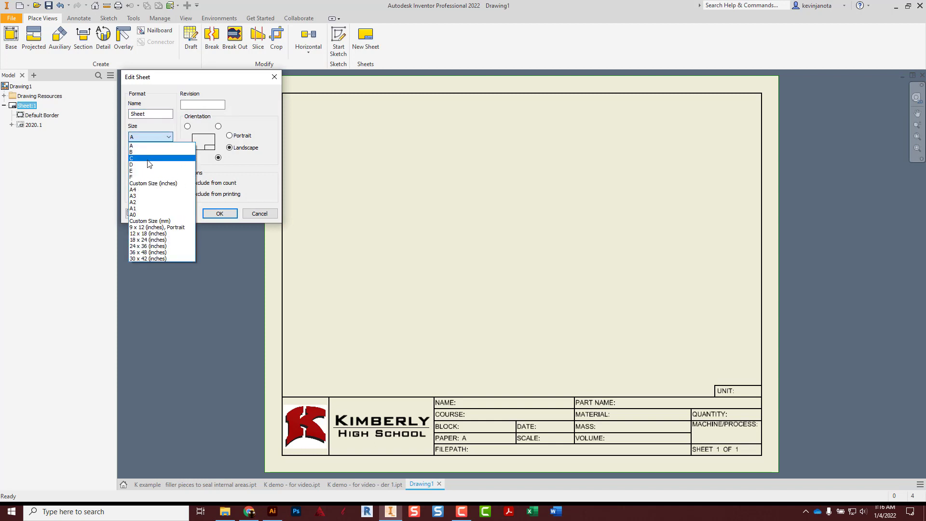
{"action": "left_click", "coordinate": [148, 162]}
{"action": "left_click", "coordinate": [216, 213]}
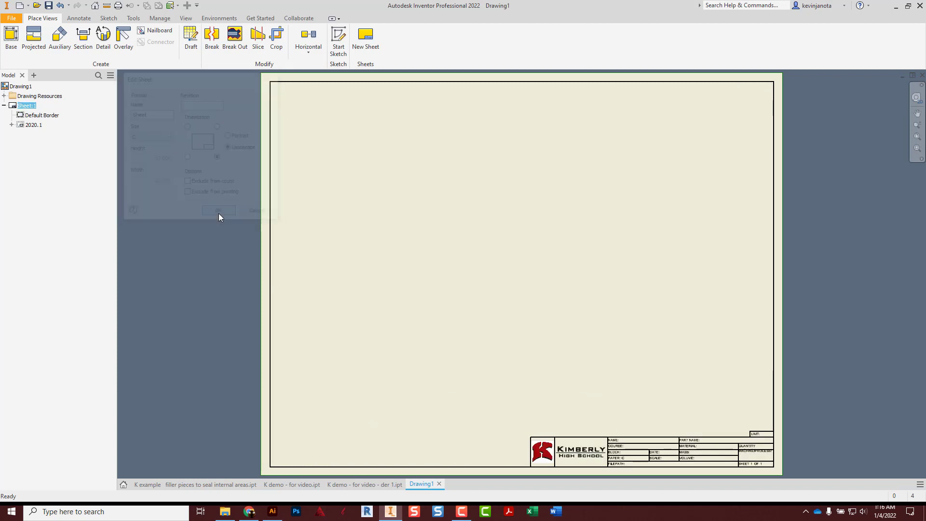
Step: Delete the default border and the 2020.1 title block from the sheet
{"action": "right_click", "coordinate": [32, 116]}
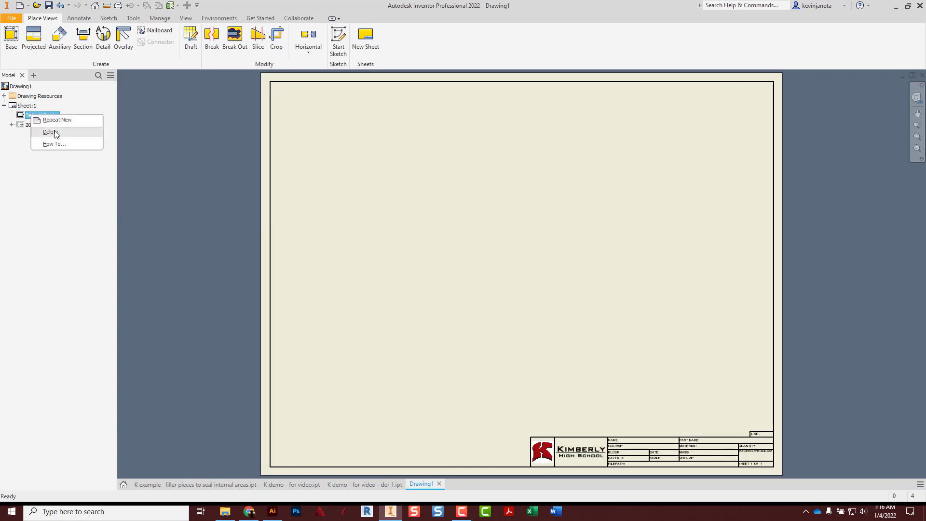
{"action": "left_click", "coordinate": [50, 132]}
{"action": "right_click", "coordinate": [32, 116]}
{"action": "left_click", "coordinate": [51, 134]}
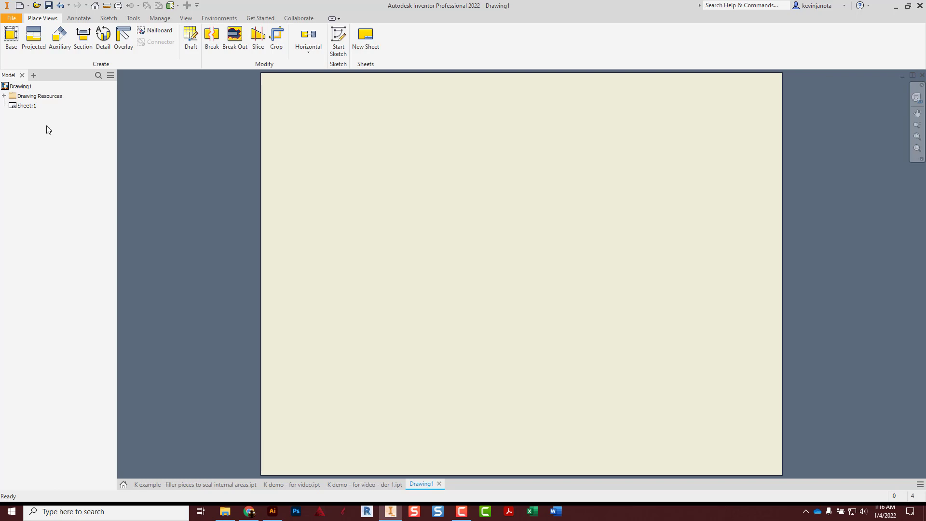
Step: Place a 1:1 flat pattern base view of the filler part and move it to the sheet's upper-left corner
{"action": "left_click", "coordinate": [11, 40]}
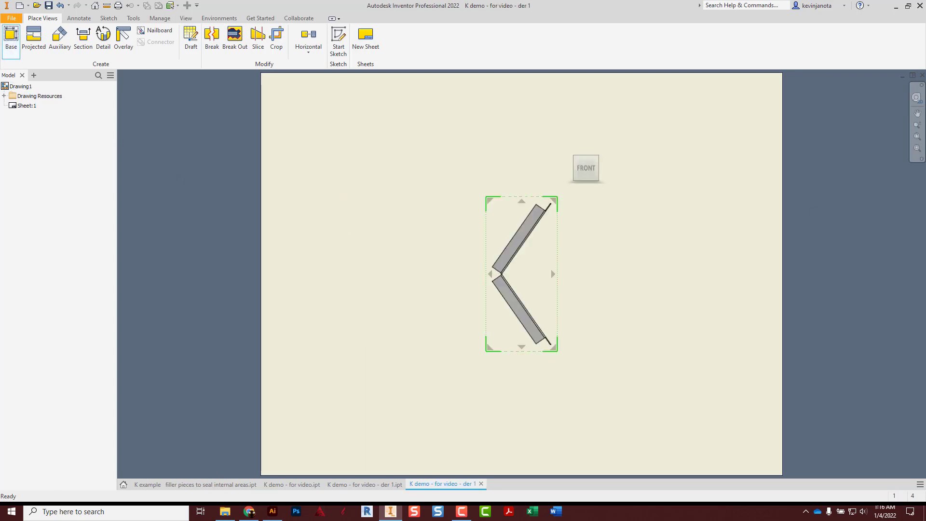
{"action": "mouse_move", "coordinate": [925, 169]}
{"action": "left_mouse_down"}
{"action": "mouse_move", "coordinate": [484, 196]}
{"action": "mouse_move", "coordinate": [178, 108]}
{"action": "left_mouse_up"}
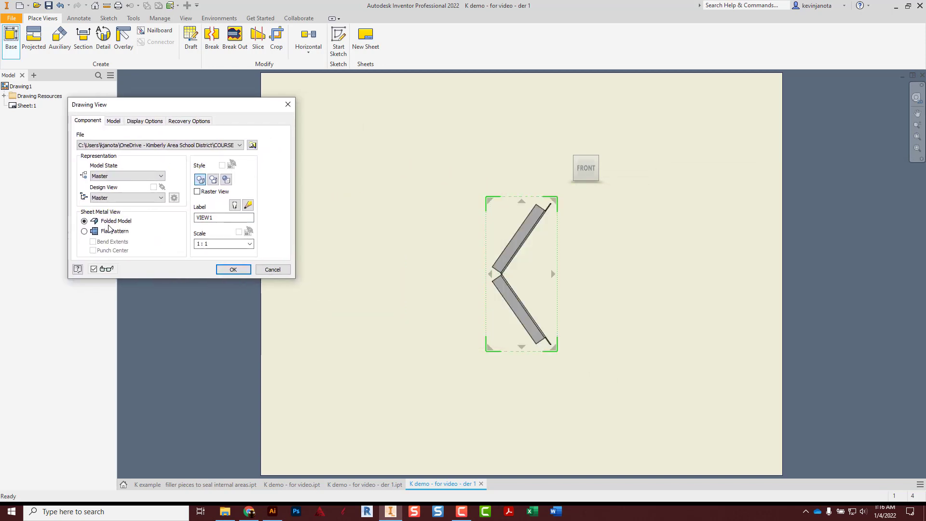
{"action": "left_click", "coordinate": [85, 232]}
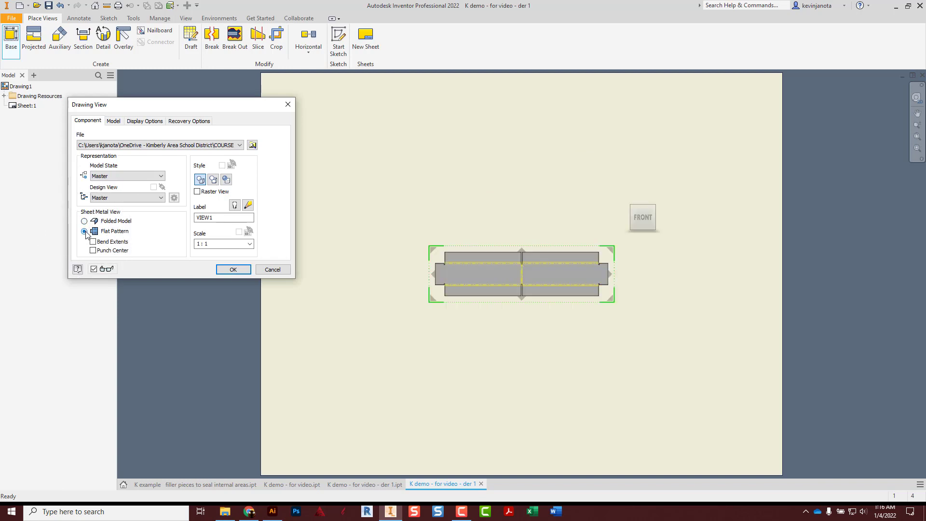
{"action": "left_click", "coordinate": [233, 270]}
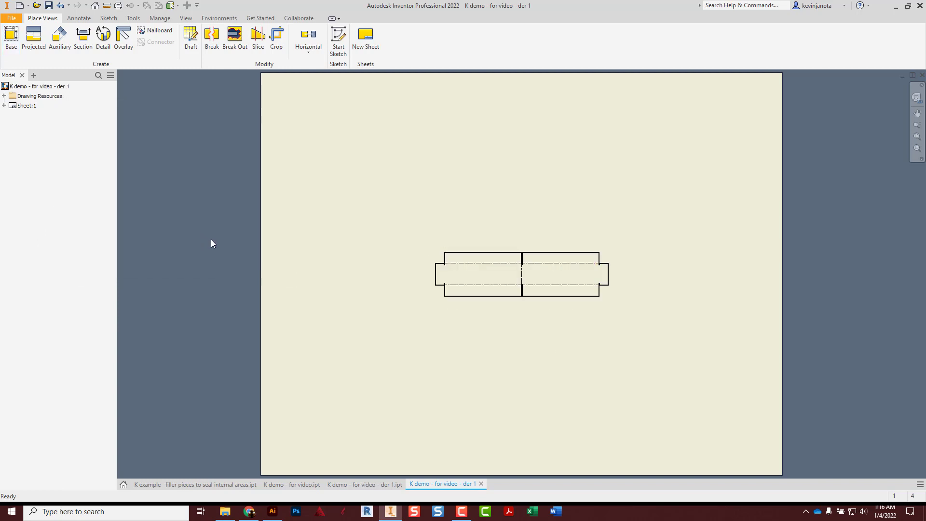
{"action": "mouse_move", "coordinate": [480, 305]}
{"action": "left_mouse_down"}
{"action": "mouse_move", "coordinate": [492, 224]}
{"action": "mouse_move", "coordinate": [339, 169]}
{"action": "mouse_move", "coordinate": [326, 151]}
{"action": "left_mouse_up"}
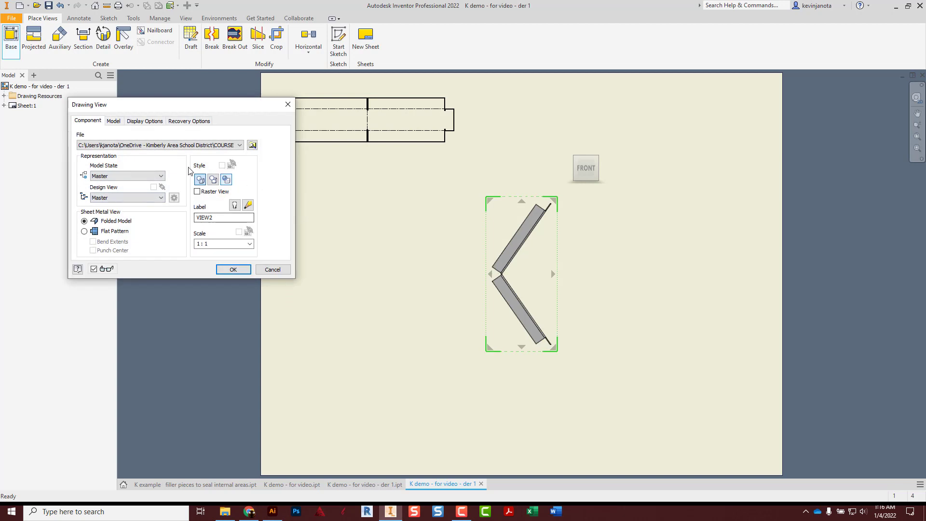
{"action": "left_click", "coordinate": [251, 145]}
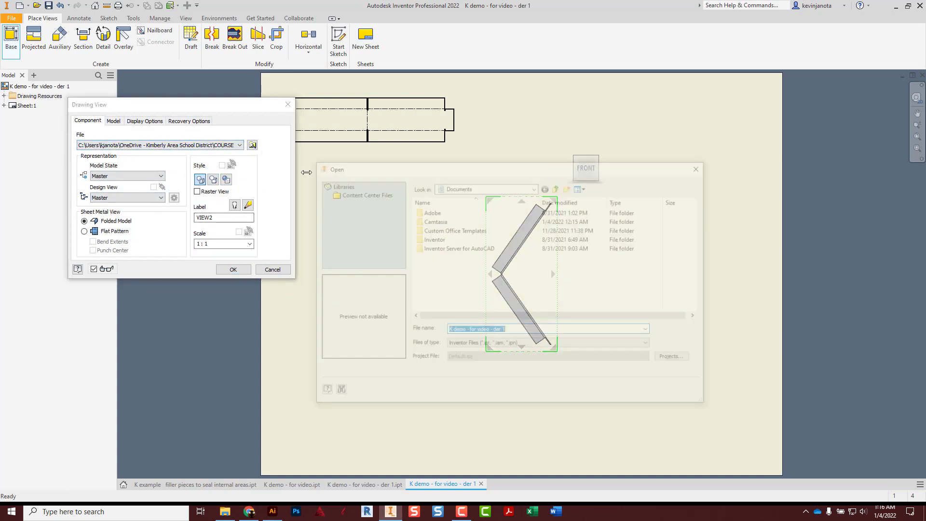
{"action": "left_click", "coordinate": [475, 189]}
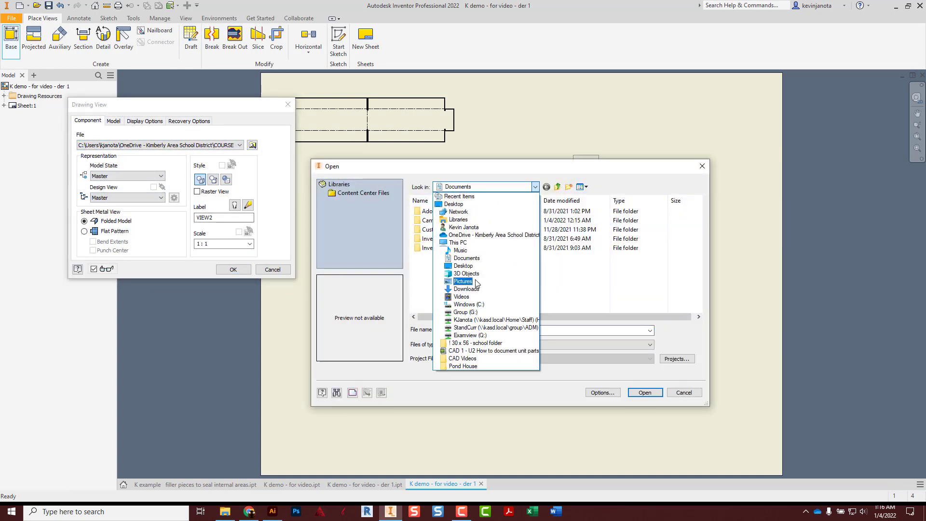
{"action": "left_click", "coordinate": [482, 234]}
{"action": "scroll", "coordinate": [458, 274], "scroll_direction": "down", "scroll_amount": 3}
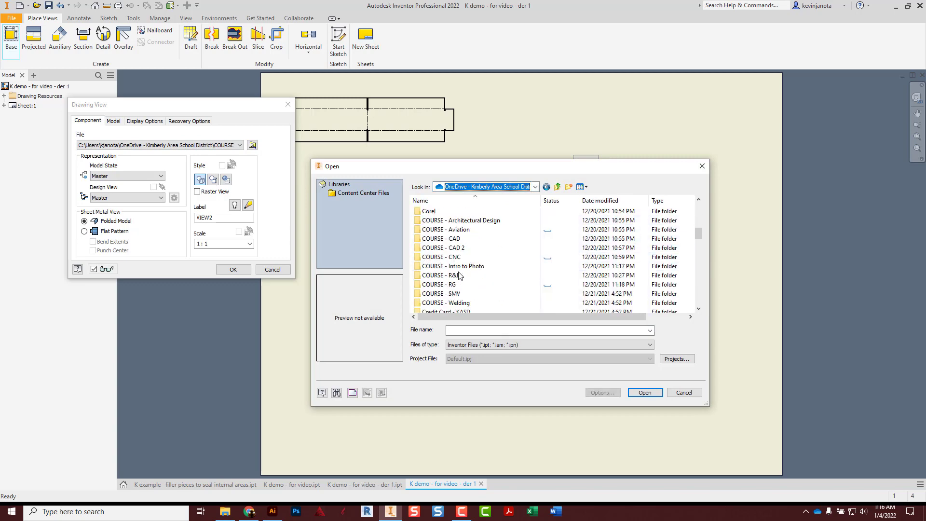
{"action": "double_click", "coordinate": [446, 255]}
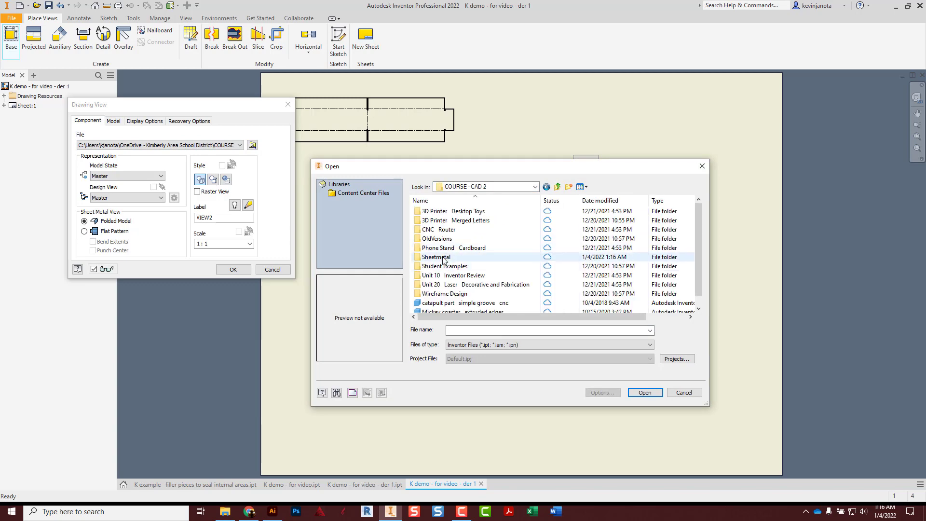
{"action": "double_click", "coordinate": [446, 257]}
{"action": "double_click", "coordinate": [448, 267]}
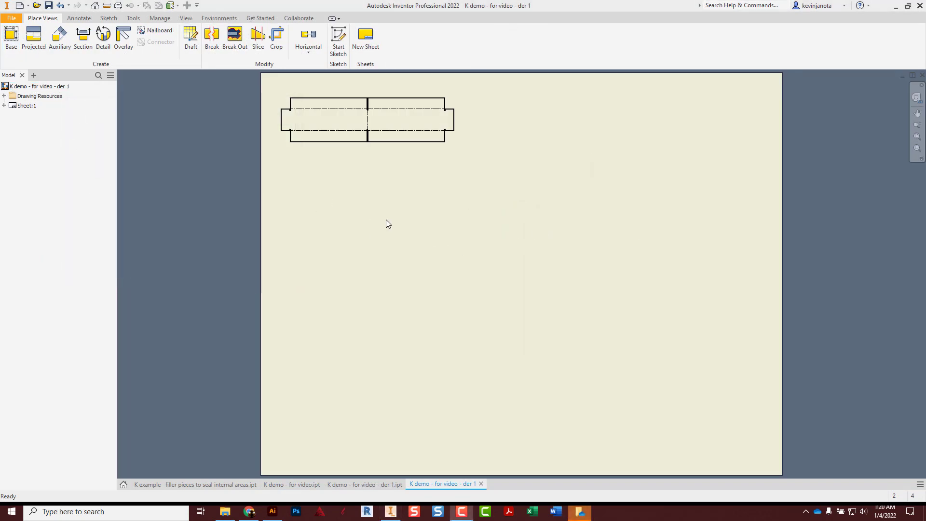
Step: Switch to K demo - for video.ipt and move the End of Folded marker below Flange12, accepting the reorder problems
{"action": "left_click", "coordinate": [299, 485]}
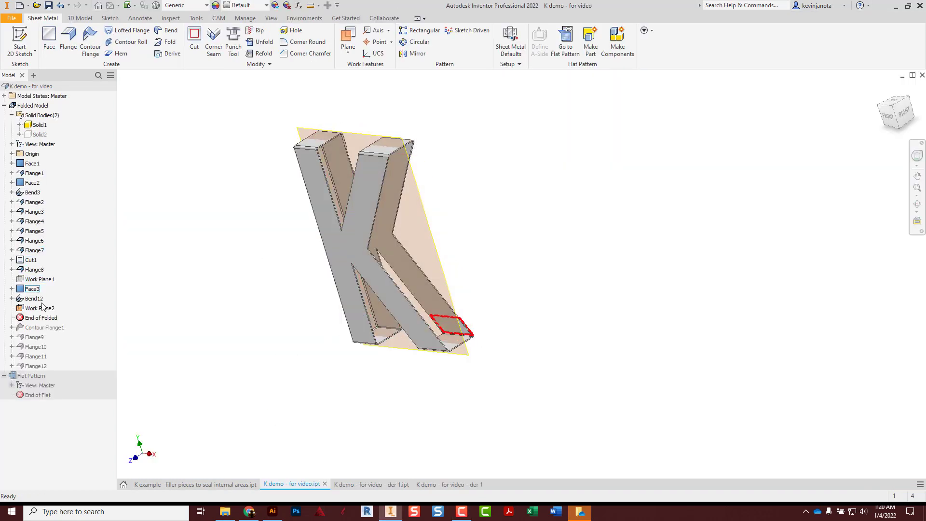
{"action": "left_click_drag", "start_coordinate": [45, 317], "coordinate": [47, 369]}
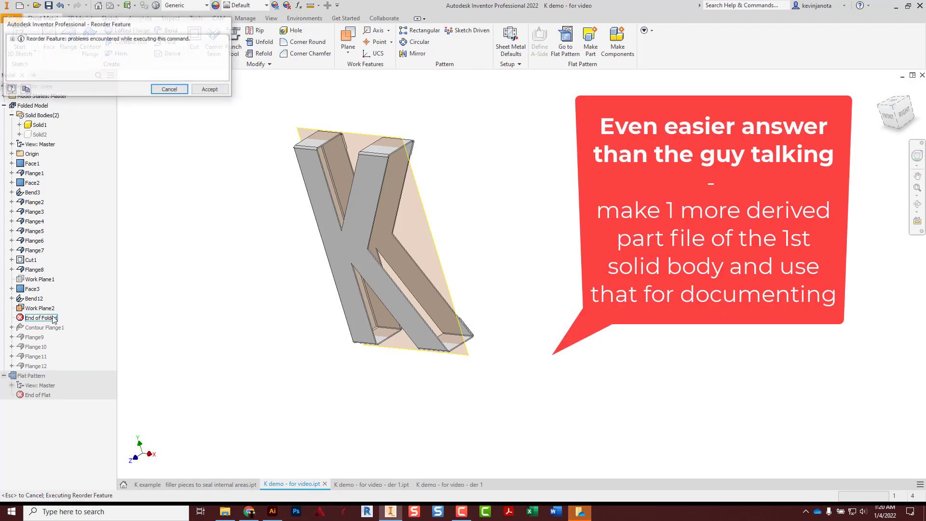
{"action": "left_click", "coordinate": [205, 89]}
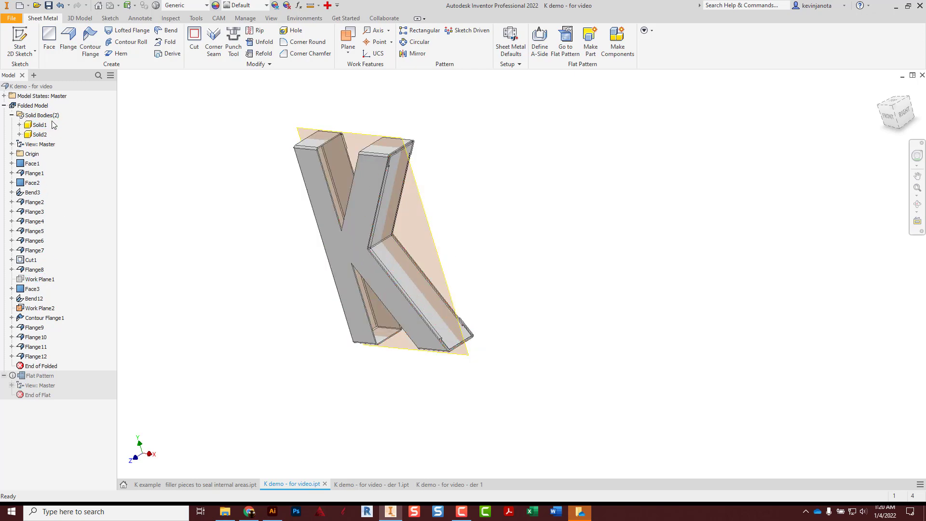
Step: Roll the End of Folded marker in K demo - for video.ipt back to directly below Bend12
{"action": "left_click", "coordinate": [381, 484]}
{"action": "left_click", "coordinate": [302, 483]}
{"action": "mouse_move", "coordinate": [42, 369]}
{"action": "left_mouse_down"}
{"action": "mouse_move", "coordinate": [34, 251]}
{"action": "mouse_move", "coordinate": [38, 309]}
{"action": "left_mouse_up"}
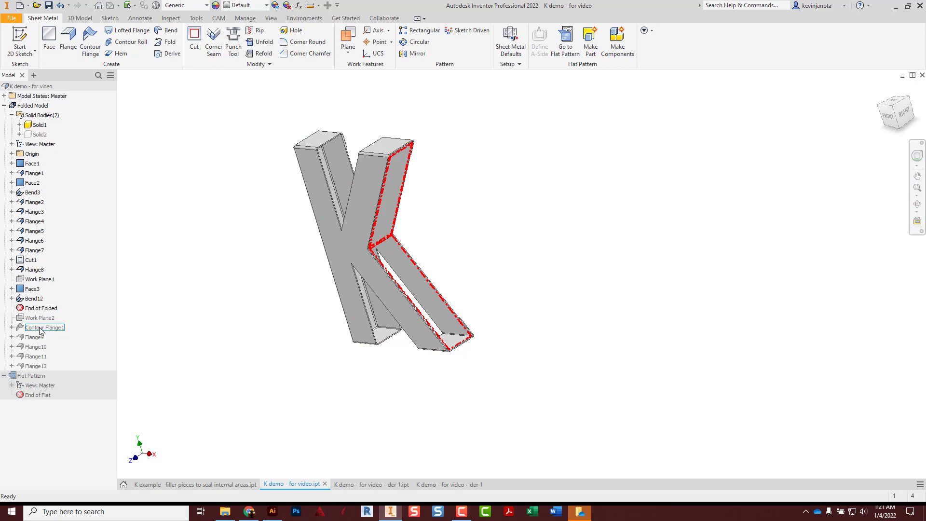
{"action": "key", "text": "ctrl"}
{"action": "key", "text": "ctrl"}
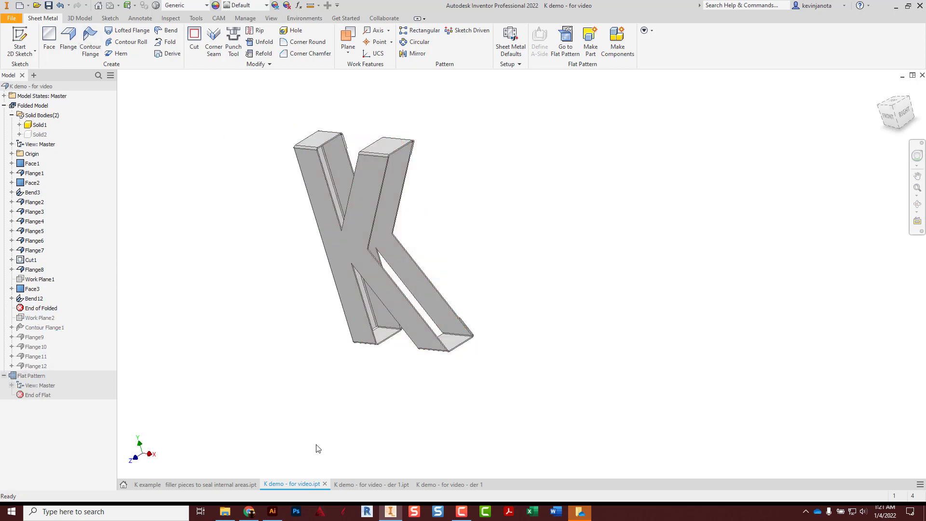
Step: Start a base view of the K letter in the drawing, shown as flat pattern at 1:1 scale
{"action": "left_click", "coordinate": [436, 484]}
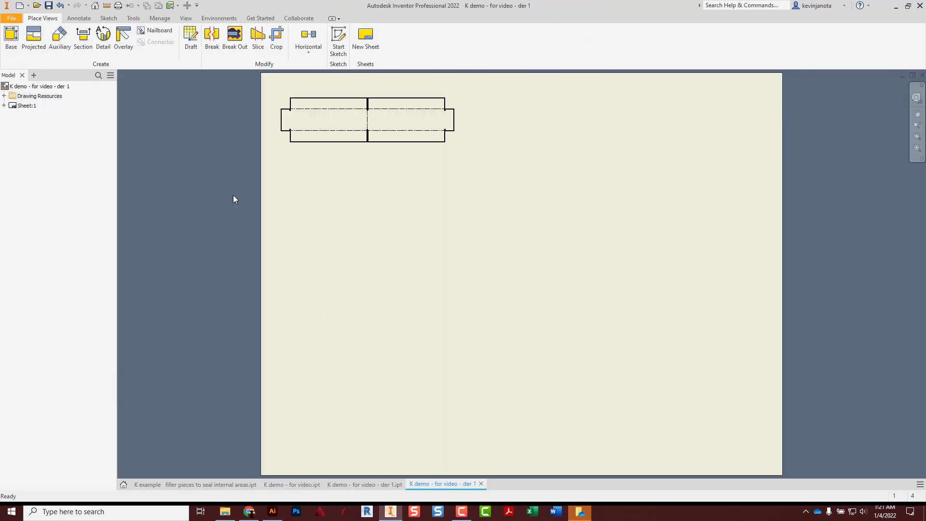
{"action": "left_click", "coordinate": [11, 37]}
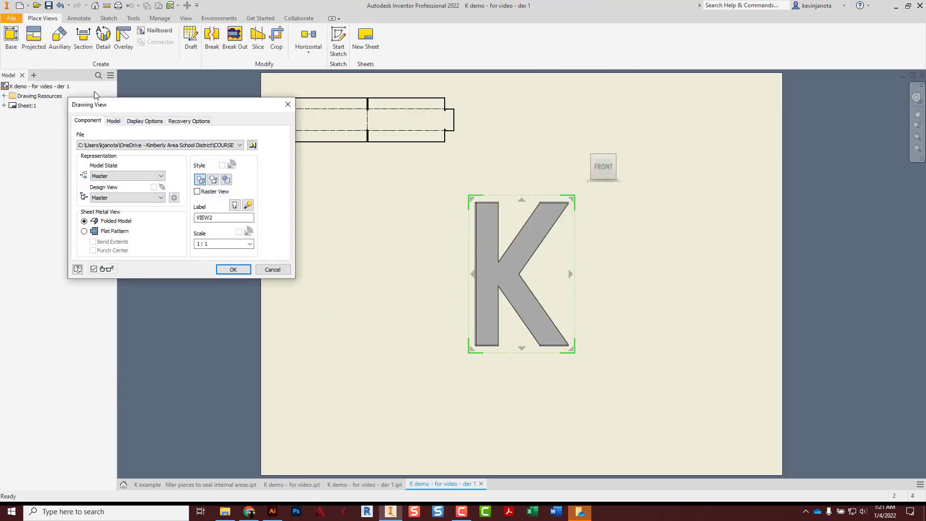
{"action": "left_click", "coordinate": [84, 232]}
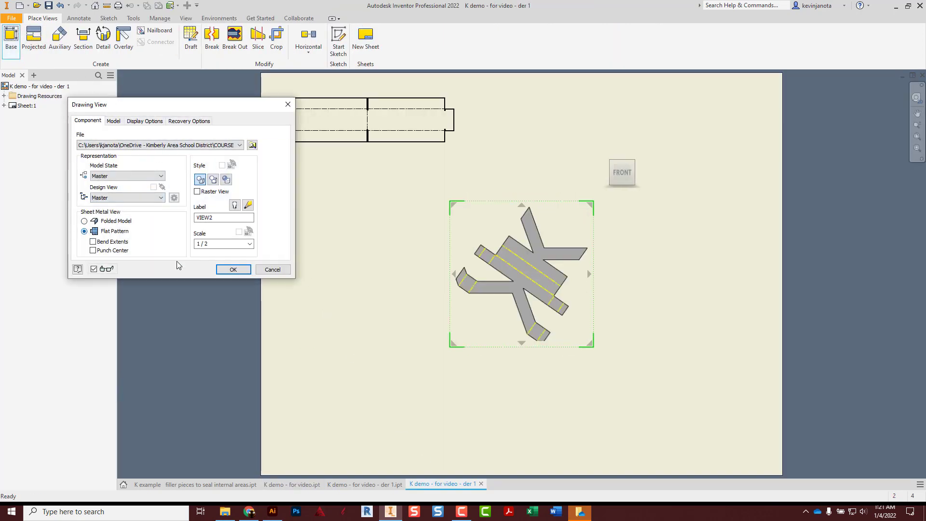
{"action": "left_click", "coordinate": [249, 243]}
{"action": "left_click", "coordinate": [231, 272]}
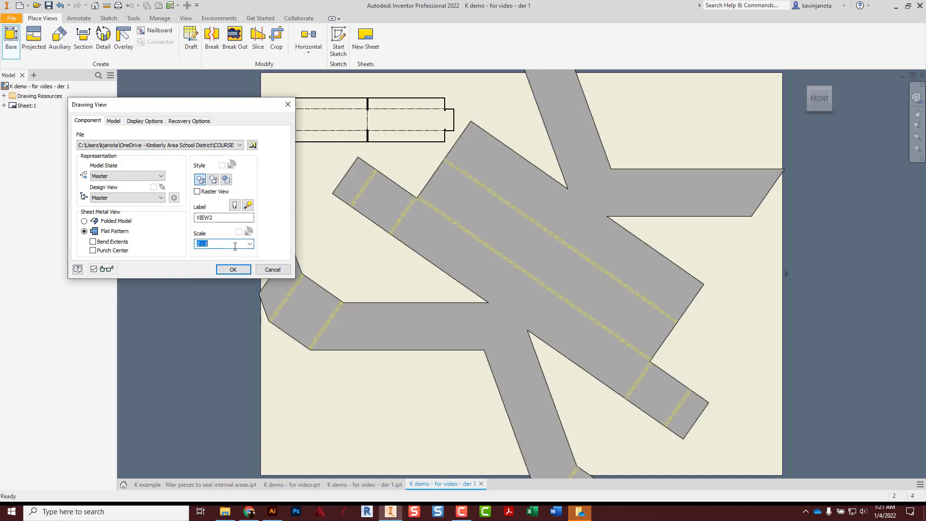
{"action": "left_click", "coordinate": [250, 243]}
{"action": "left_click", "coordinate": [227, 266]}
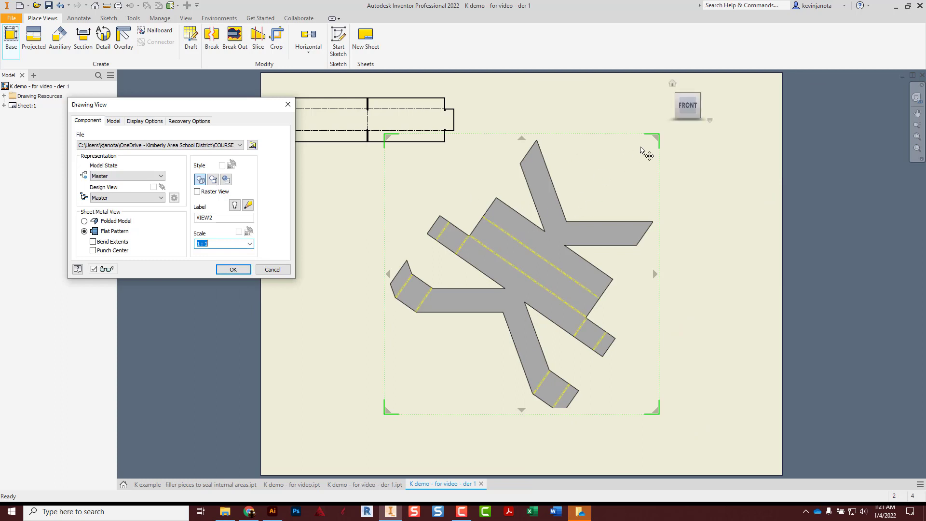
Step: Open a custom view orientation for the K letter's base view and look at the flat pattern from the front
{"action": "left_click", "coordinate": [710, 121]}
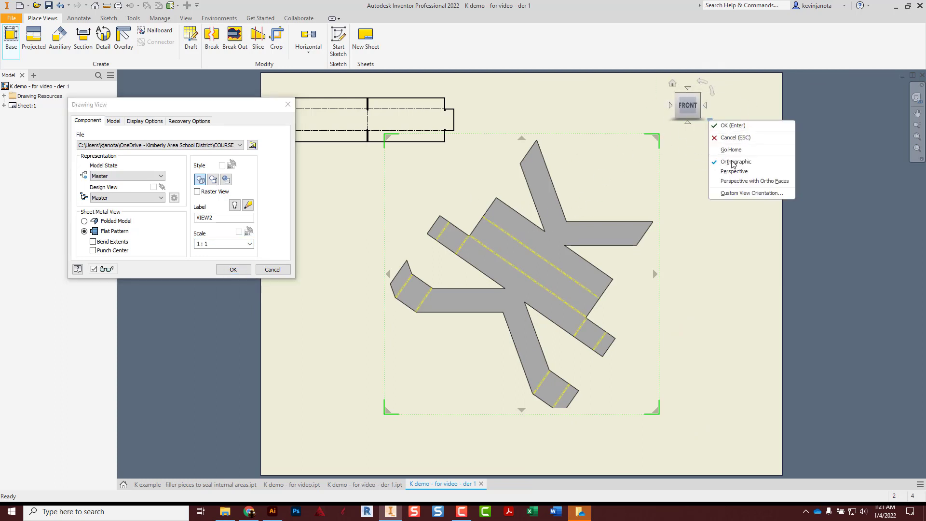
{"action": "left_click", "coordinate": [748, 194]}
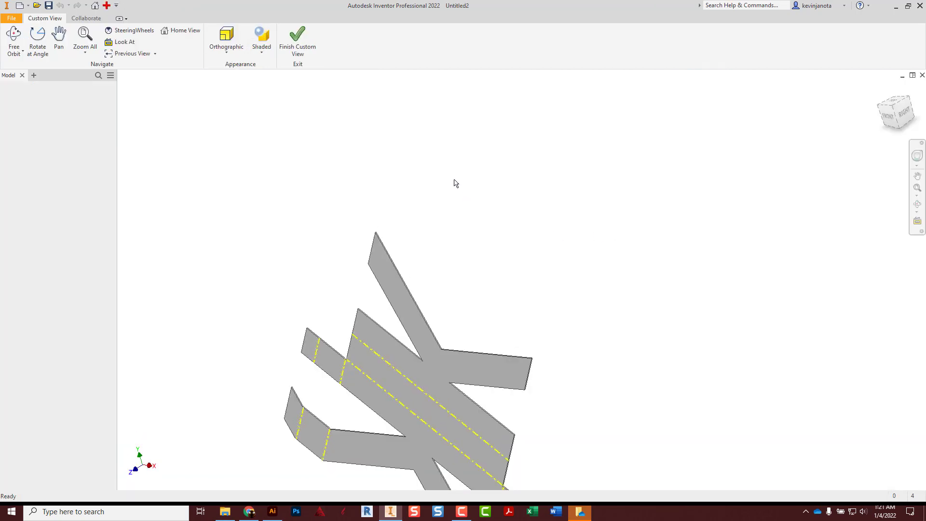
{"action": "left_click", "coordinate": [887, 117]}
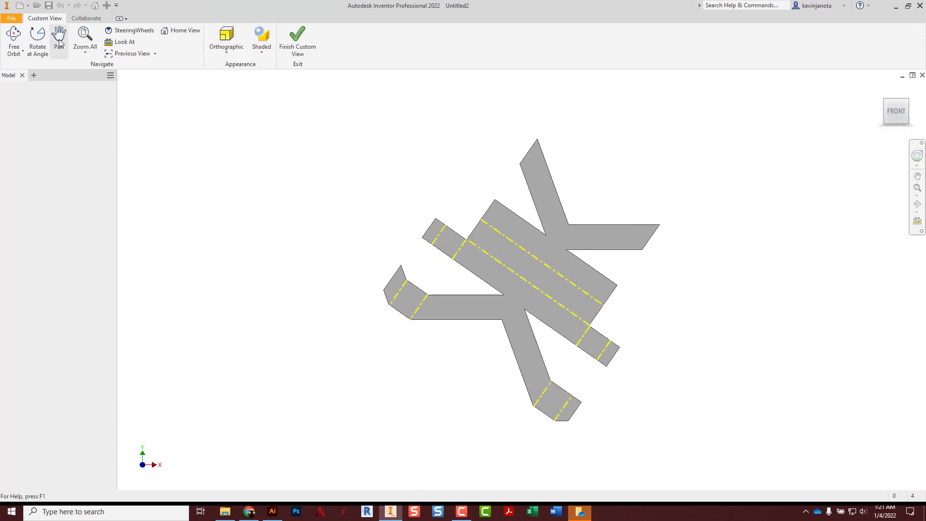
Step: Rotate the custom view clockwise in increments of 45 and 10 degrees to set the K flat pattern upright
{"action": "left_click", "coordinate": [39, 38]}
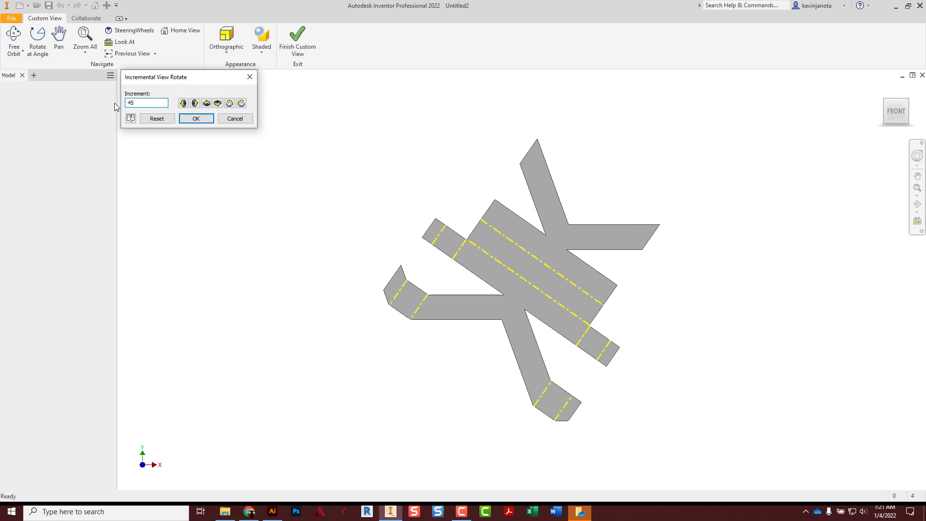
{"action": "left_click", "coordinate": [241, 103]}
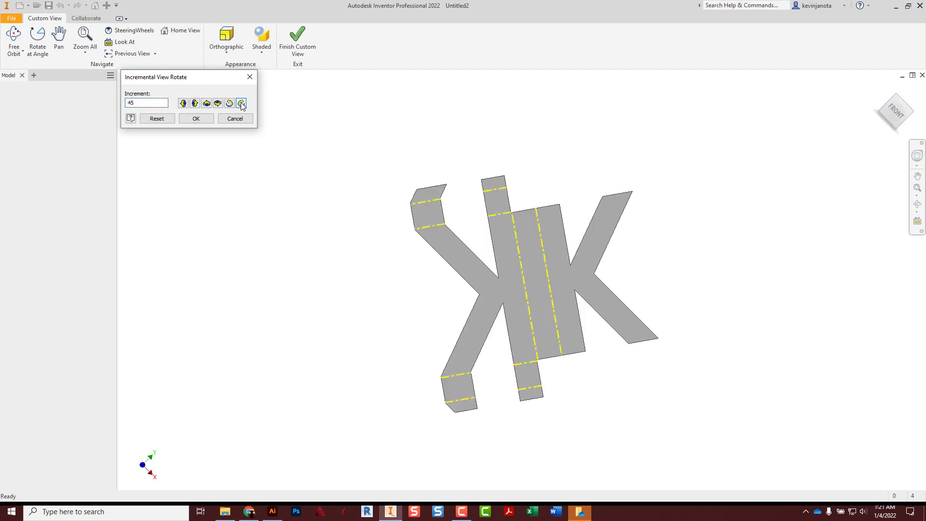
{"action": "left_click", "coordinate": [241, 103]}
{"action": "left_click", "coordinate": [241, 103]}
{"action": "left_click_drag", "start_coordinate": [167, 103], "coordinate": [115, 101]}
{"action": "left_click", "coordinate": [241, 103]}
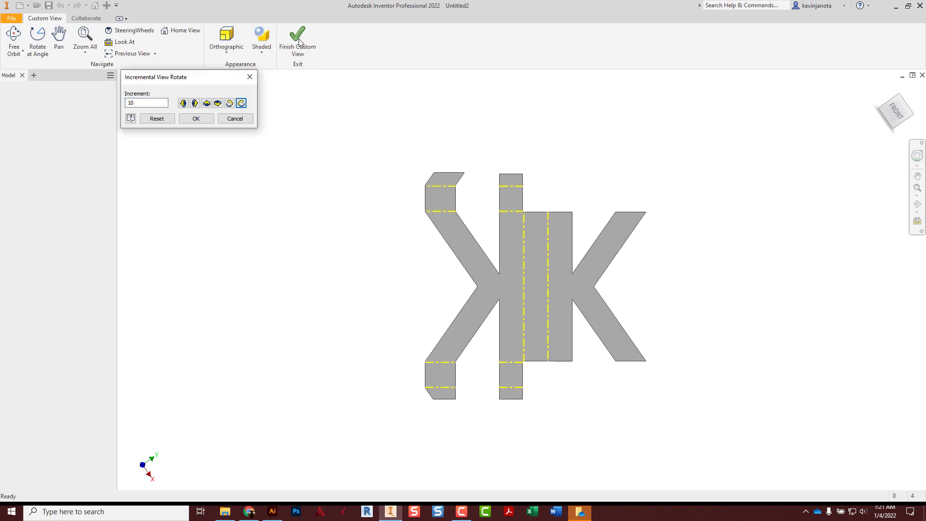
{"action": "left_click", "coordinate": [211, 118]}
Step: Finish the custom view and place the K flat pattern on the sheet directly below the filler part's view
{"action": "left_click", "coordinate": [297, 42]}
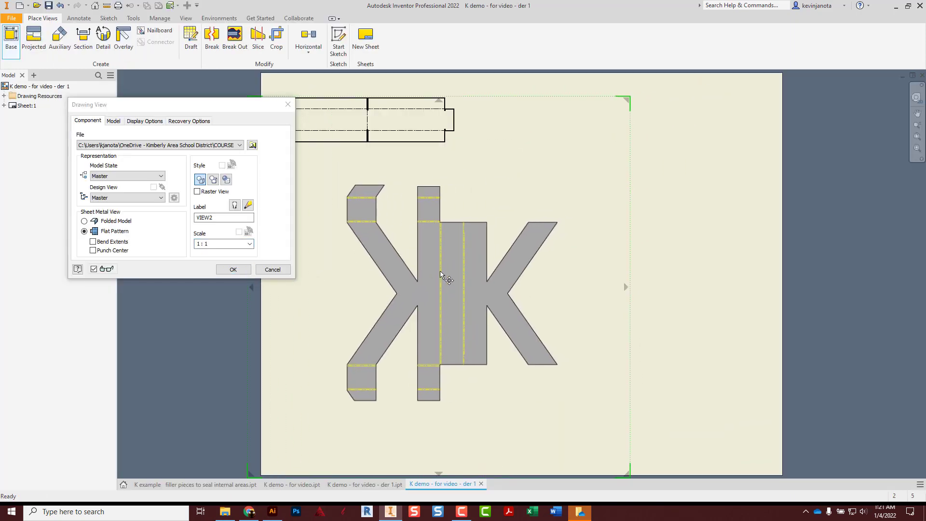
{"action": "left_click_drag", "start_coordinate": [401, 252], "coordinate": [386, 245]}
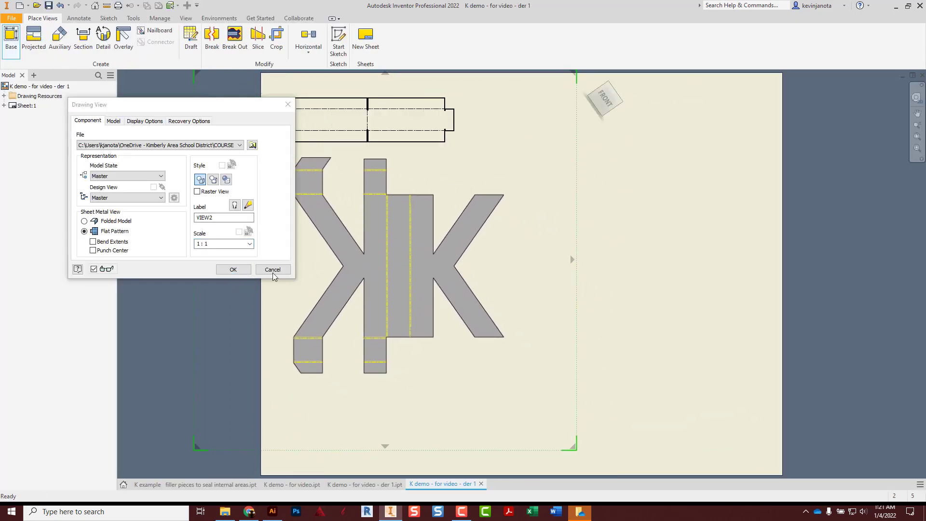
{"action": "left_click", "coordinate": [233, 270]}
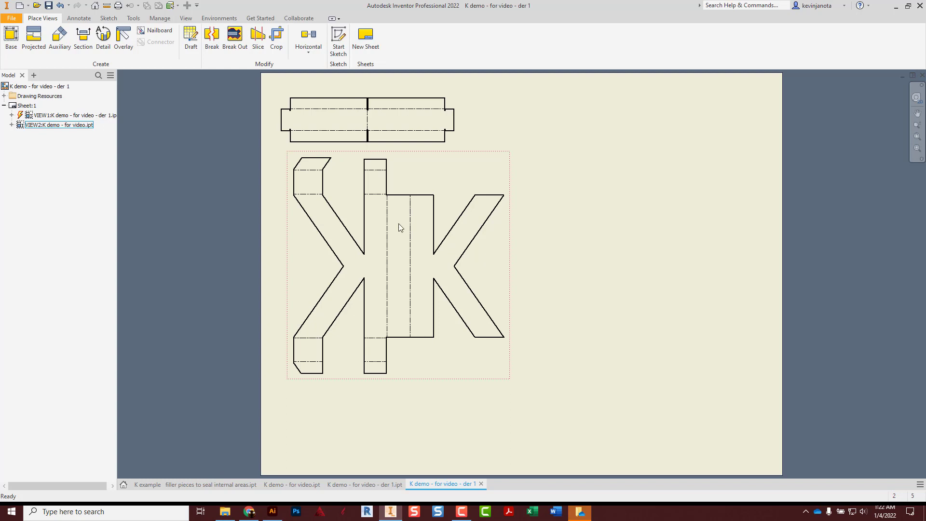
Step: Examine the bend lines in the K flat pattern and the layout of both views on the sheet
{"action": "scroll", "coordinate": [432, 224], "scroll_direction": "up", "scroll_amount": 5}
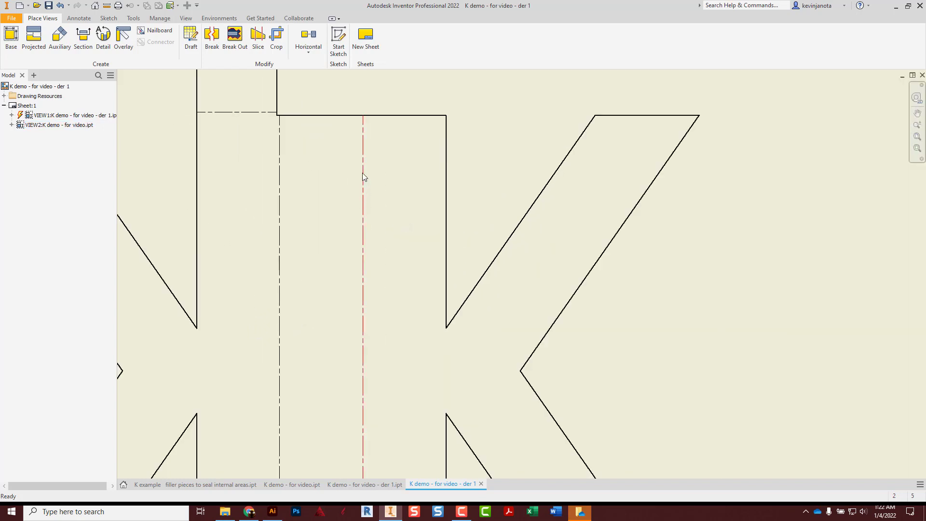
{"action": "scroll", "coordinate": [362, 176], "scroll_direction": "down", "scroll_amount": 3}
{"action": "scroll", "coordinate": [367, 164], "scroll_direction": "up", "scroll_amount": 6}
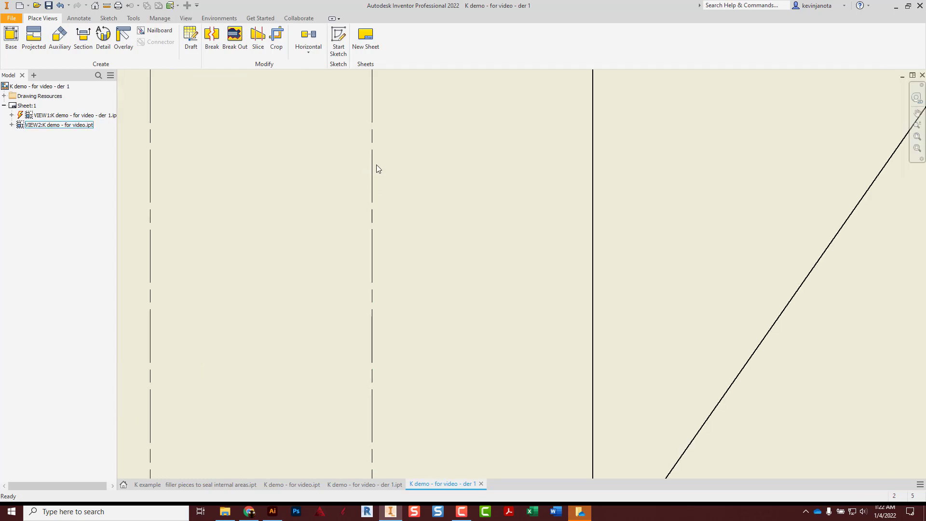
{"action": "scroll", "coordinate": [370, 159], "scroll_direction": "down", "scroll_amount": 3}
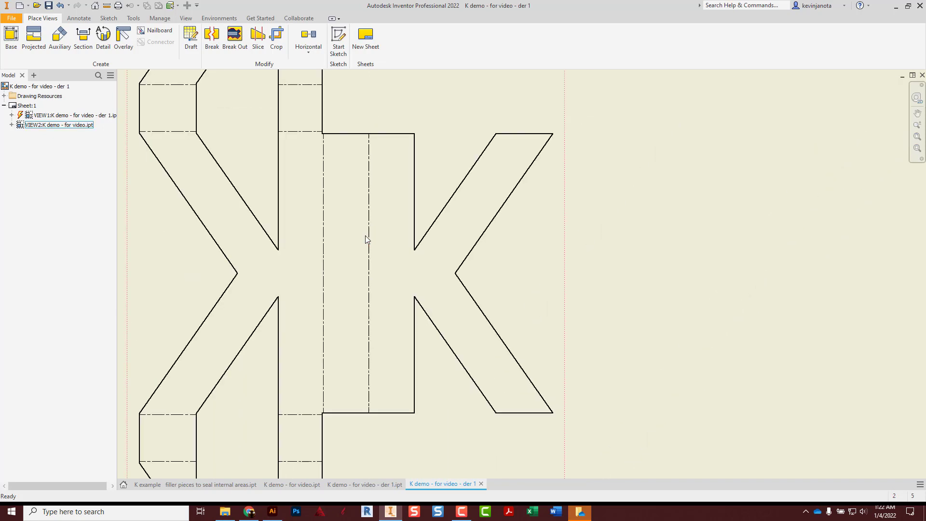
{"action": "scroll", "coordinate": [367, 237], "scroll_direction": "up", "scroll_amount": 4}
{"action": "scroll", "coordinate": [382, 231], "scroll_direction": "down", "scroll_amount": 5}
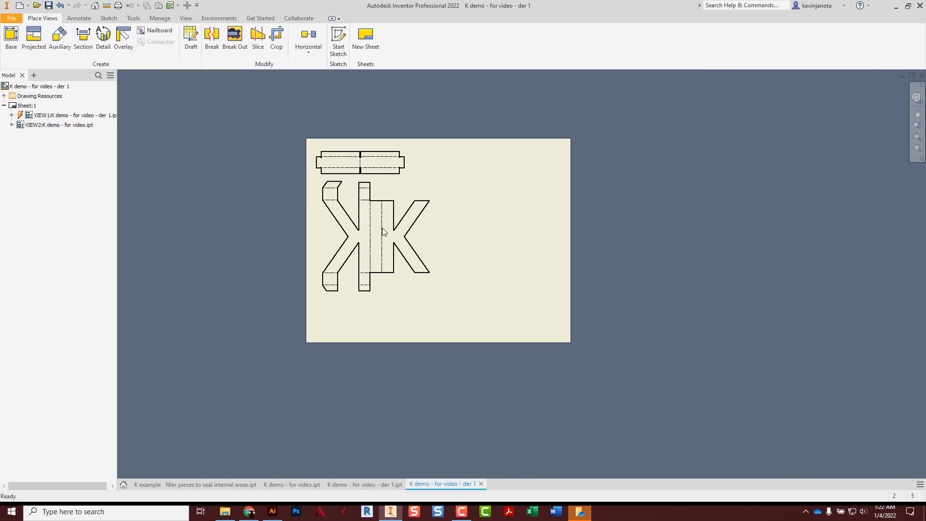
{"action": "scroll", "coordinate": [434, 241], "scroll_direction": "up", "scroll_amount": 2}
{"action": "scroll", "coordinate": [455, 242], "scroll_direction": "down", "scroll_amount": 2}
{"action": "middle_click_drag", "start_coordinate": [475, 241], "coordinate": [414, 250]}
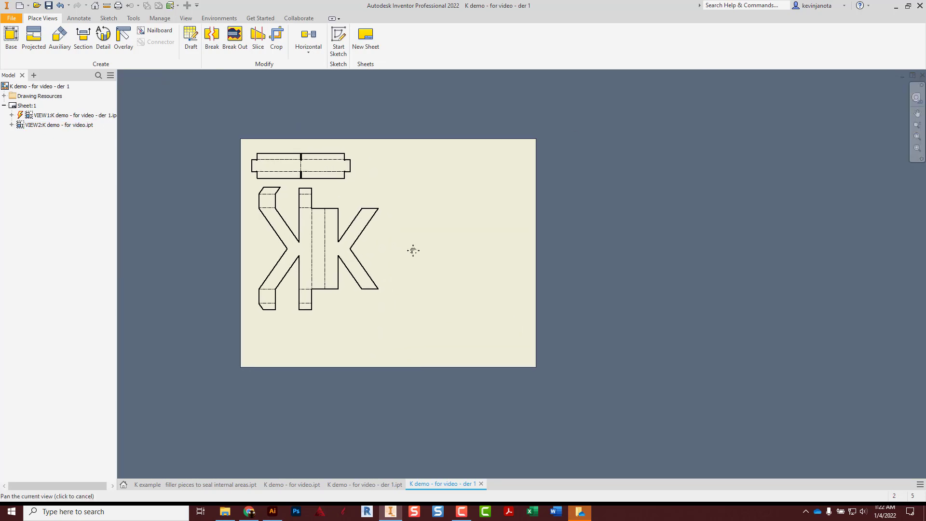